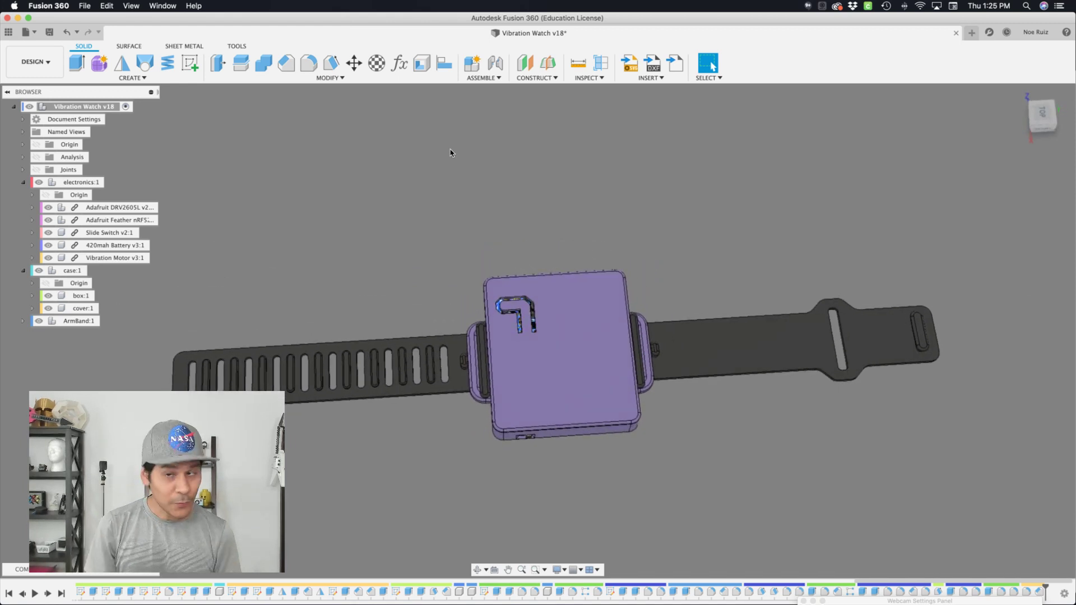
Set the user parameter caseWidth to 100 mm to test how the watch case resizes
key(p)
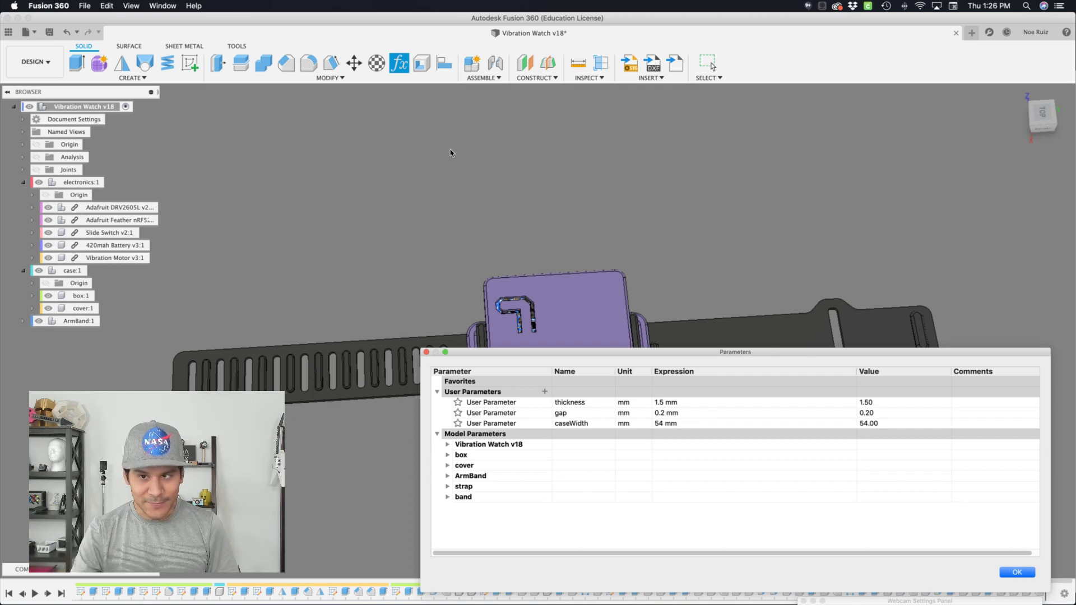
drag(754, 353, 891, 422)
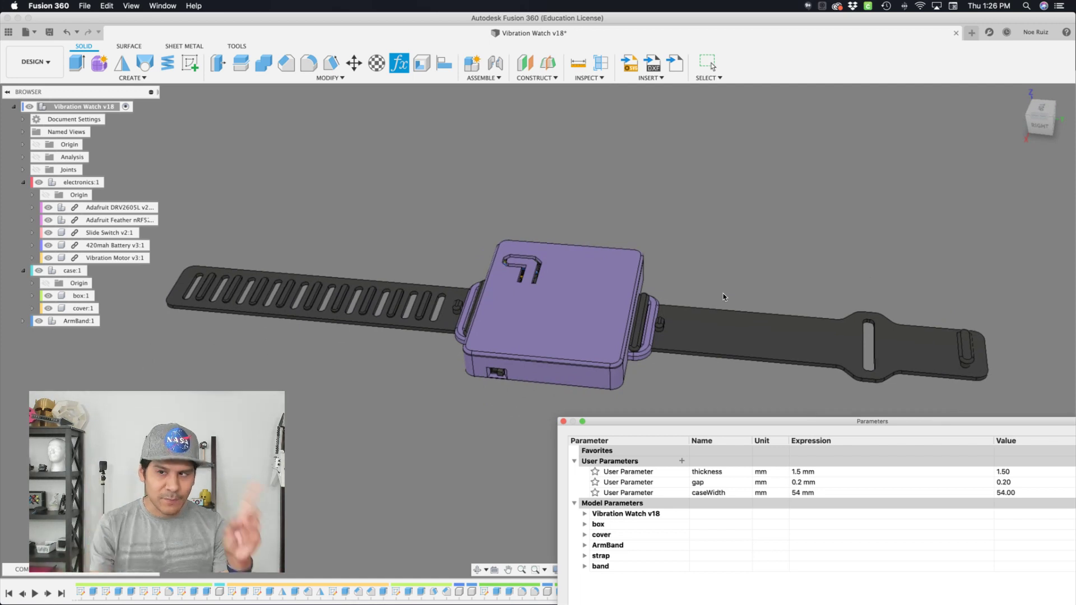
double_click(798, 494)
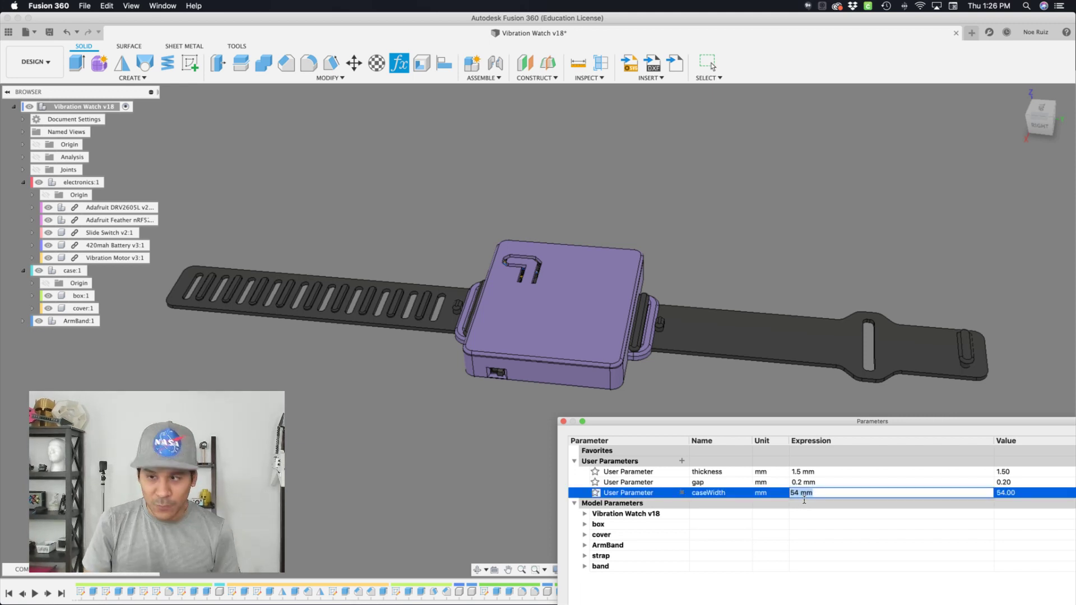
text(100)
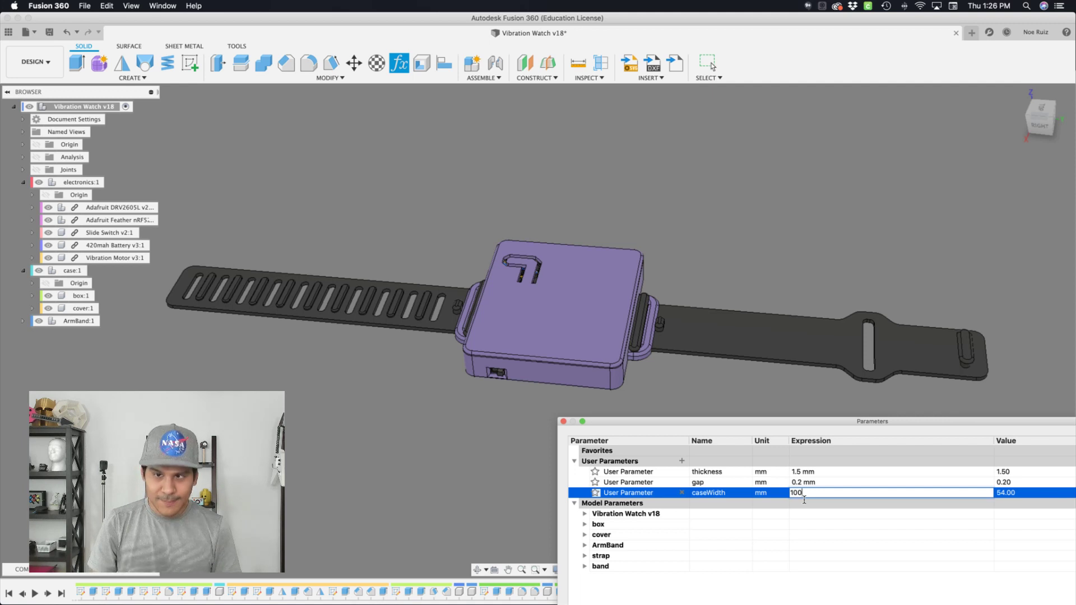
key(Return)
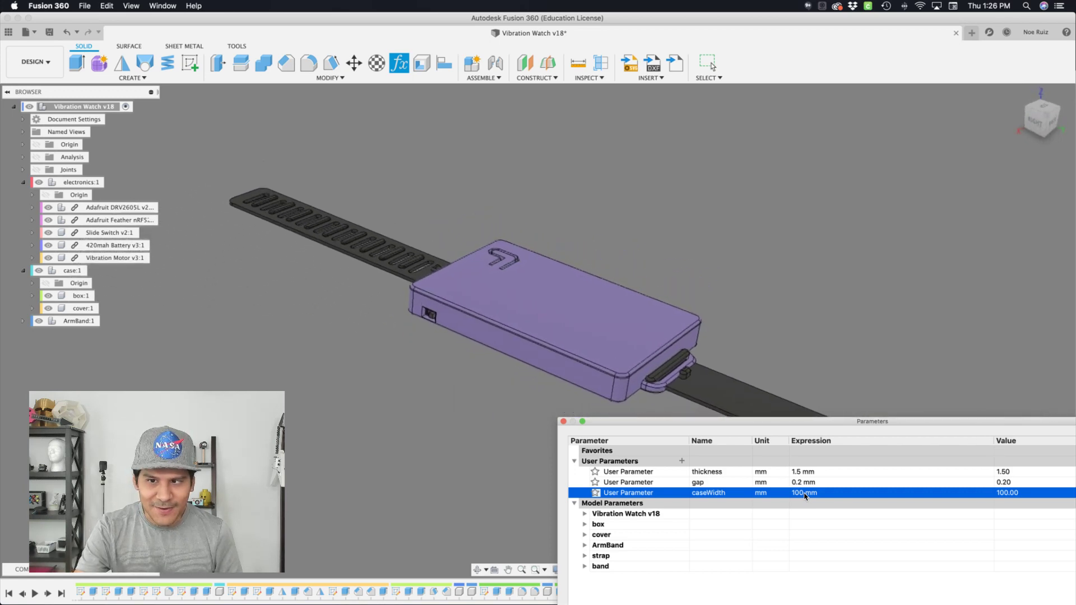
Hide the case's cover component and set the caseWidth user parameter to 54 mm
click(49, 308)
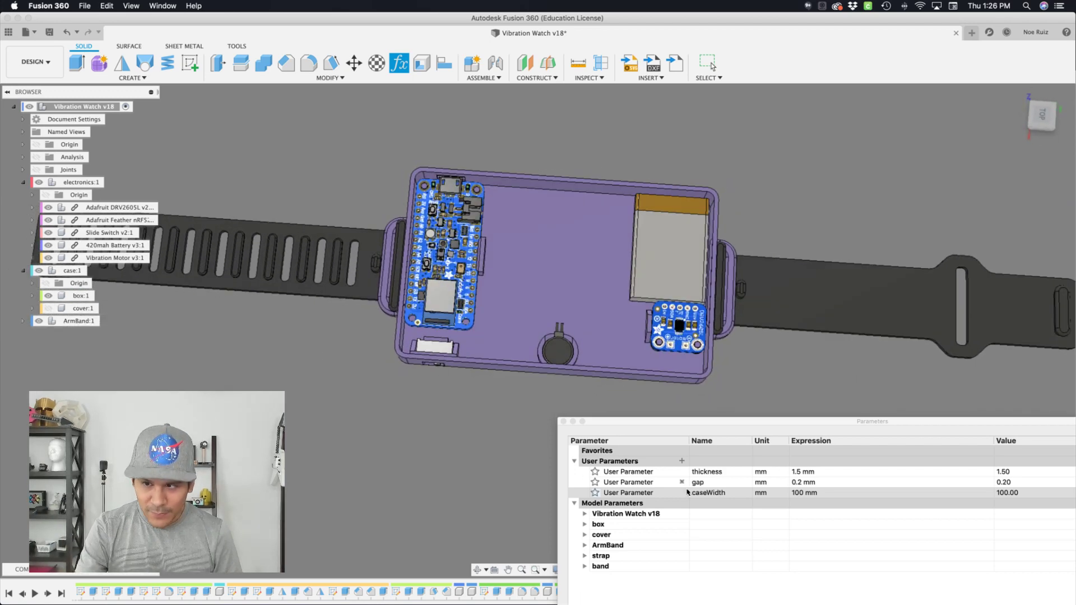
click(801, 496)
text(54)
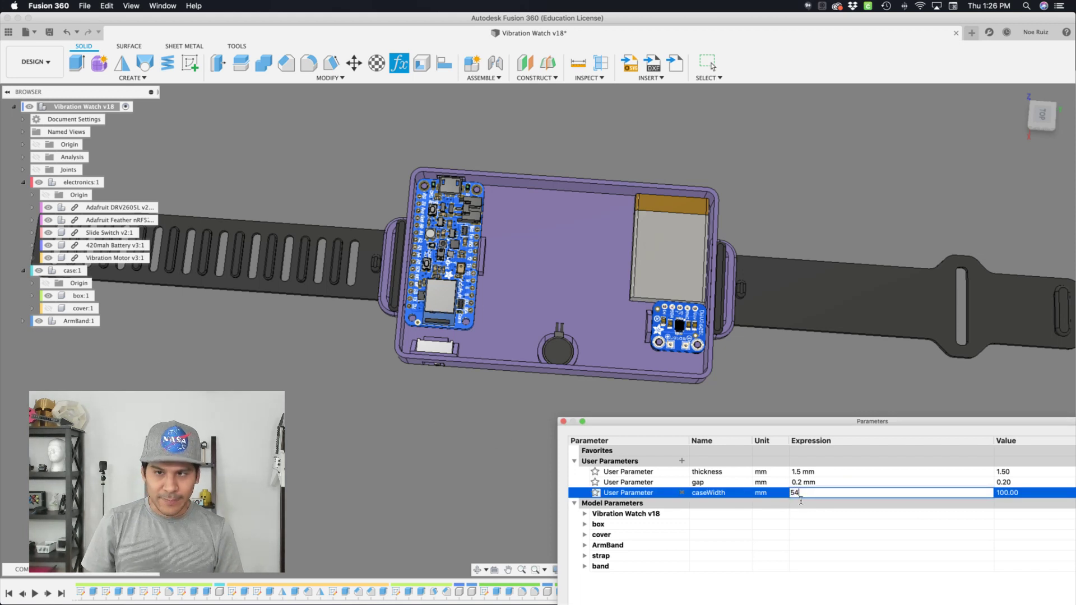
key(Return)
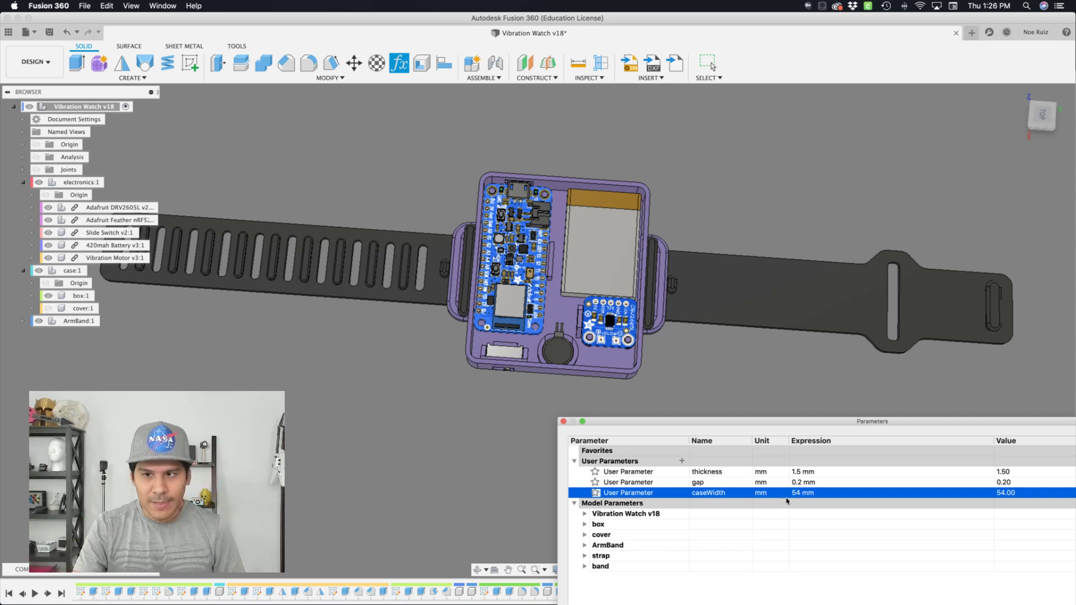
click(563, 424)
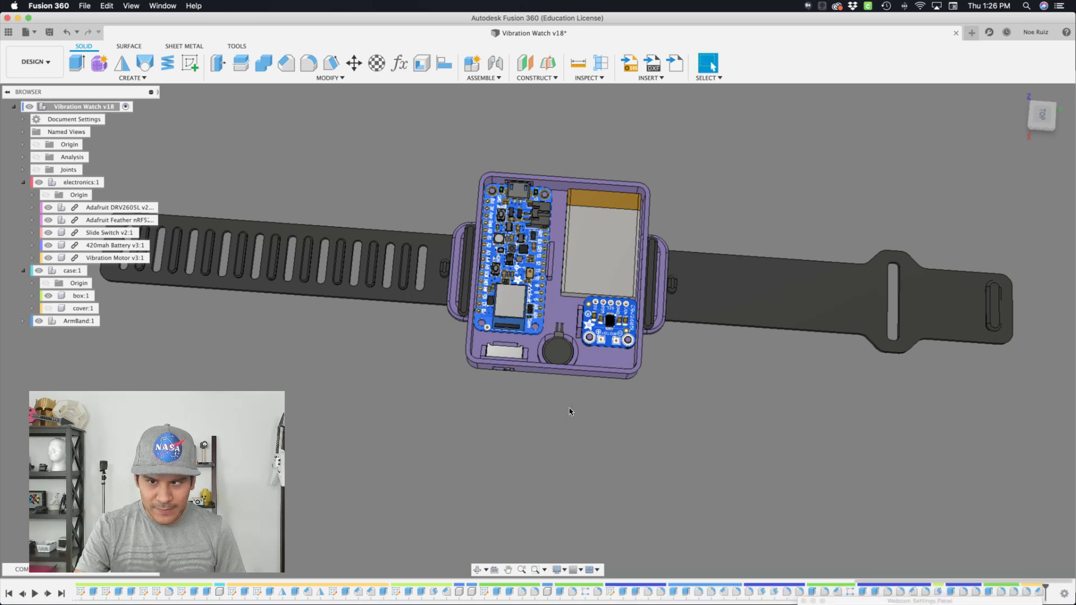
Roll the design history back to the start and step forward through the electronics insertions to the vibration motor, checking the electronics component's visibility
shift+middle_drag(505, 448, 376, 484)
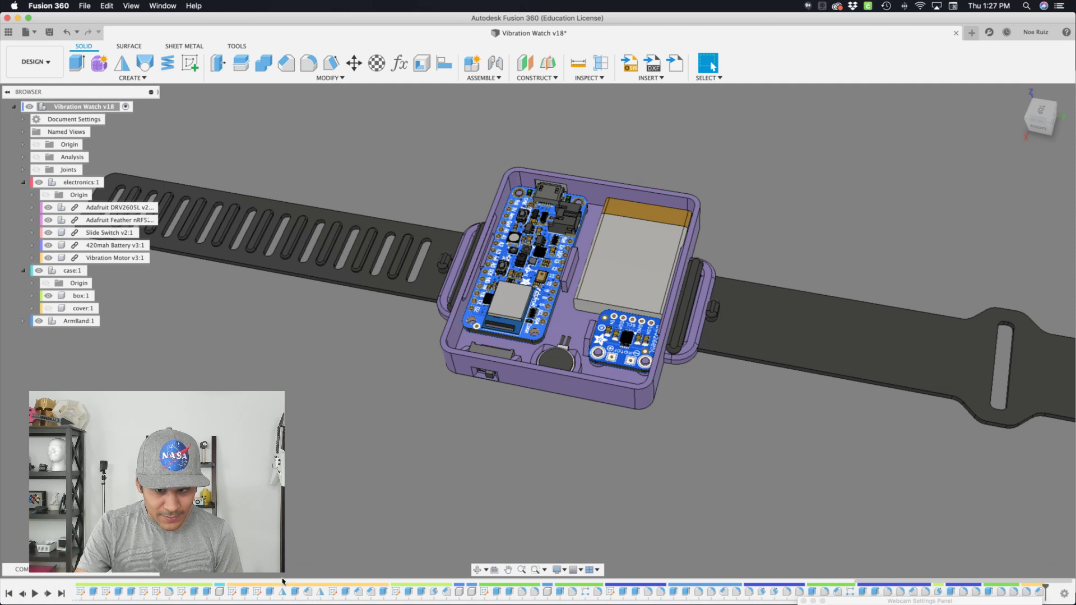
click(7, 594)
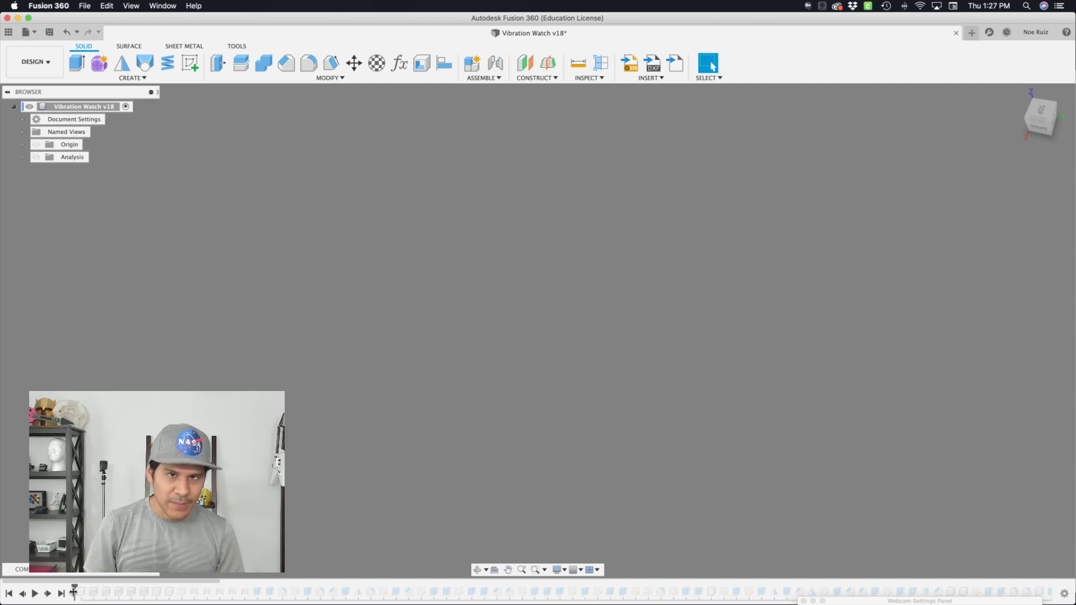
click(47, 595)
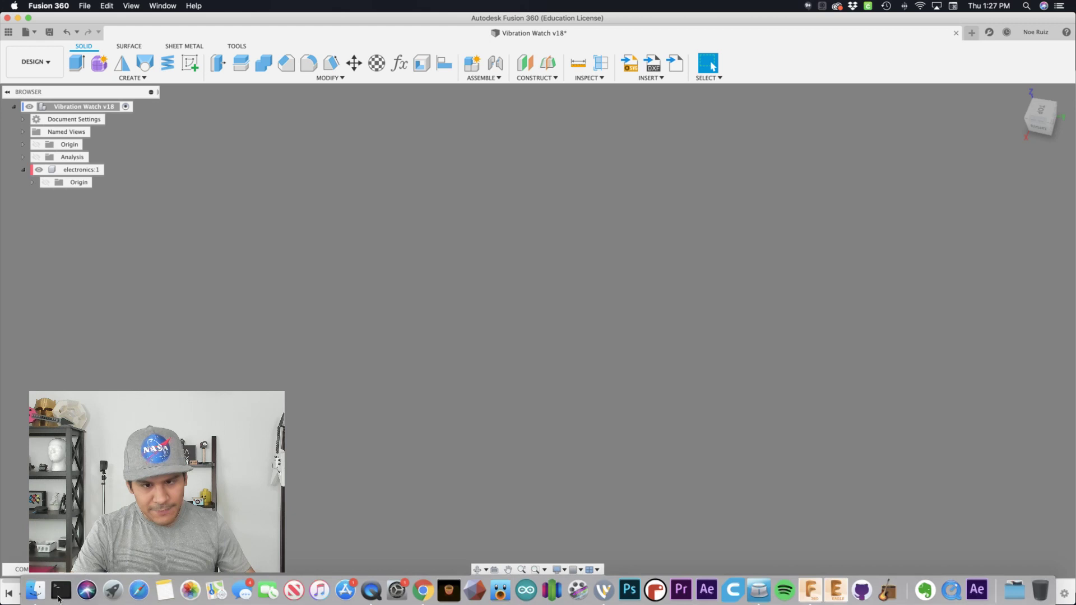
click(49, 593)
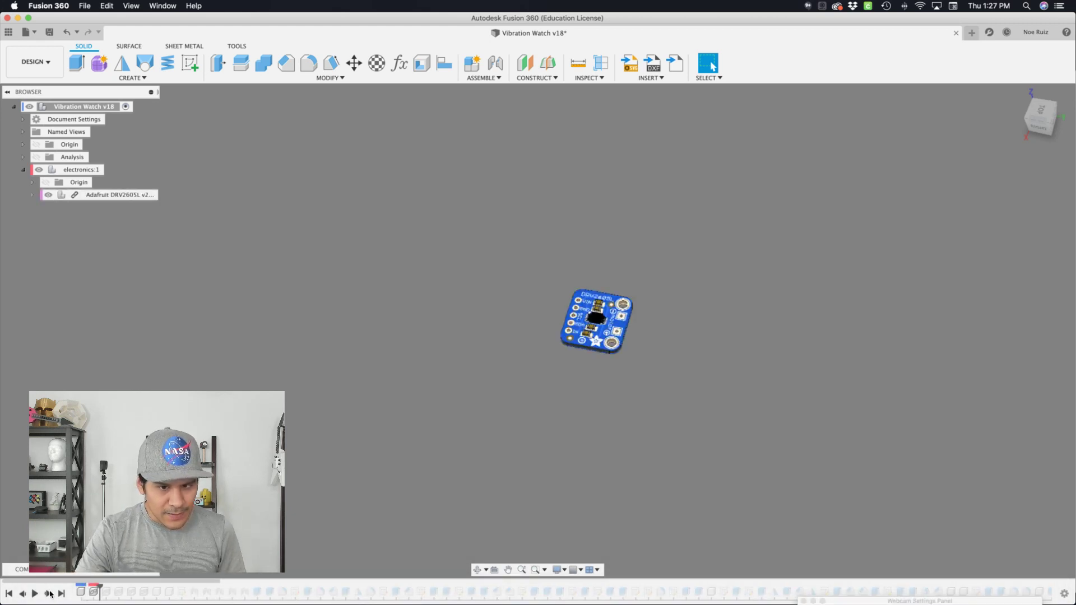
click(49, 594)
click(49, 594)
click(48, 593)
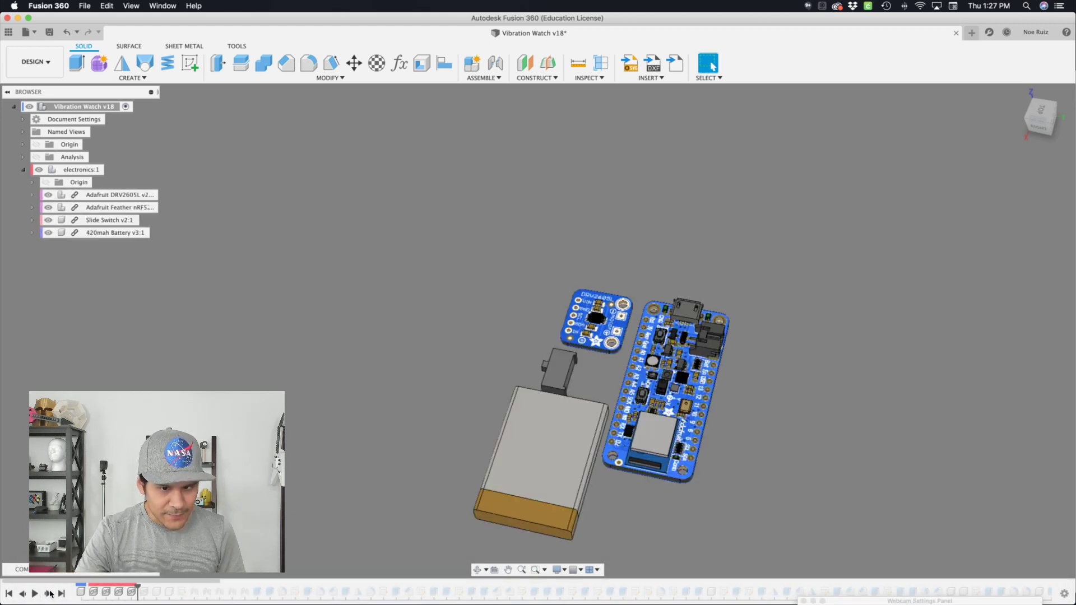
click(49, 593)
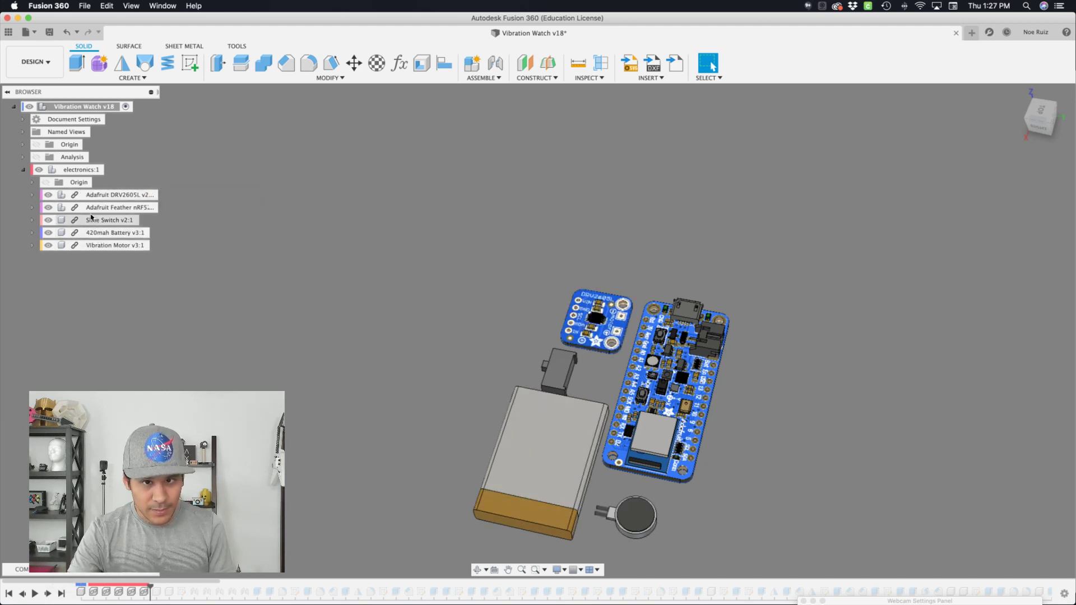
click(38, 169)
click(39, 170)
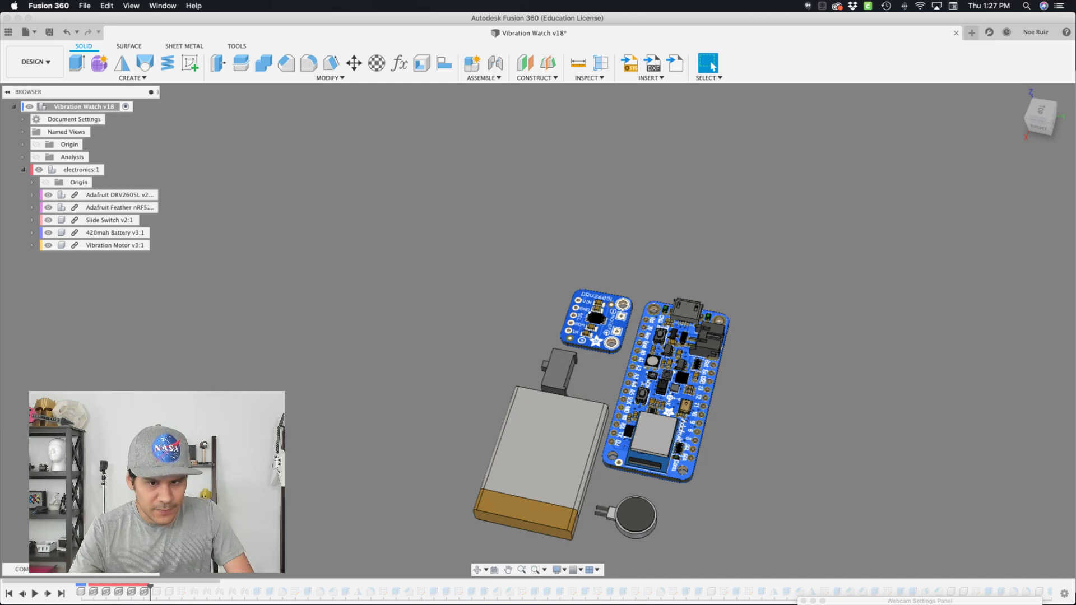
Advance the design history past the creation of the case and box components to the box's base sketch
click(49, 593)
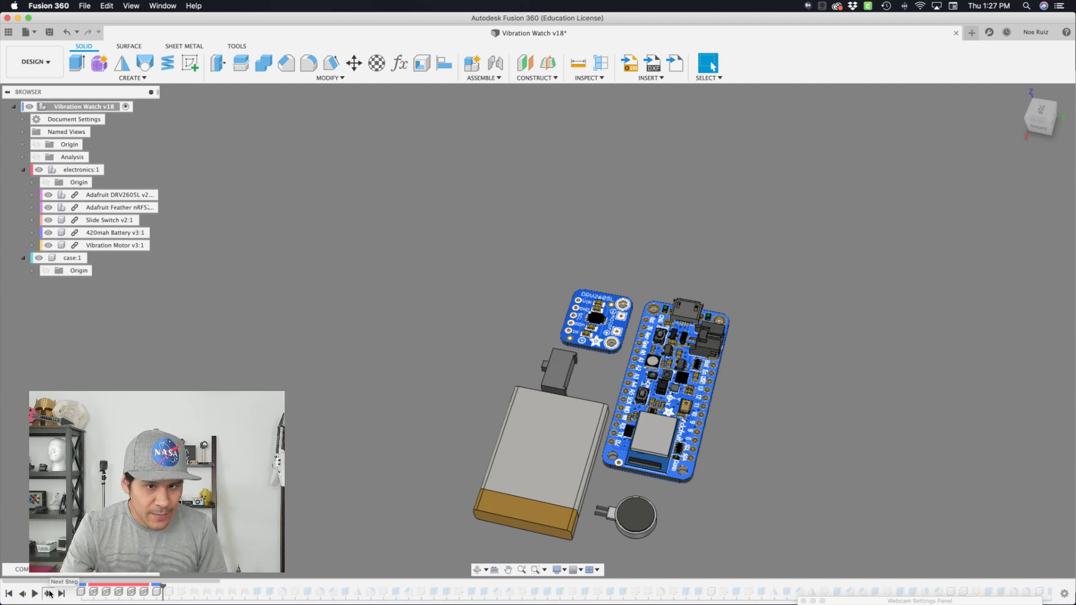
click(49, 593)
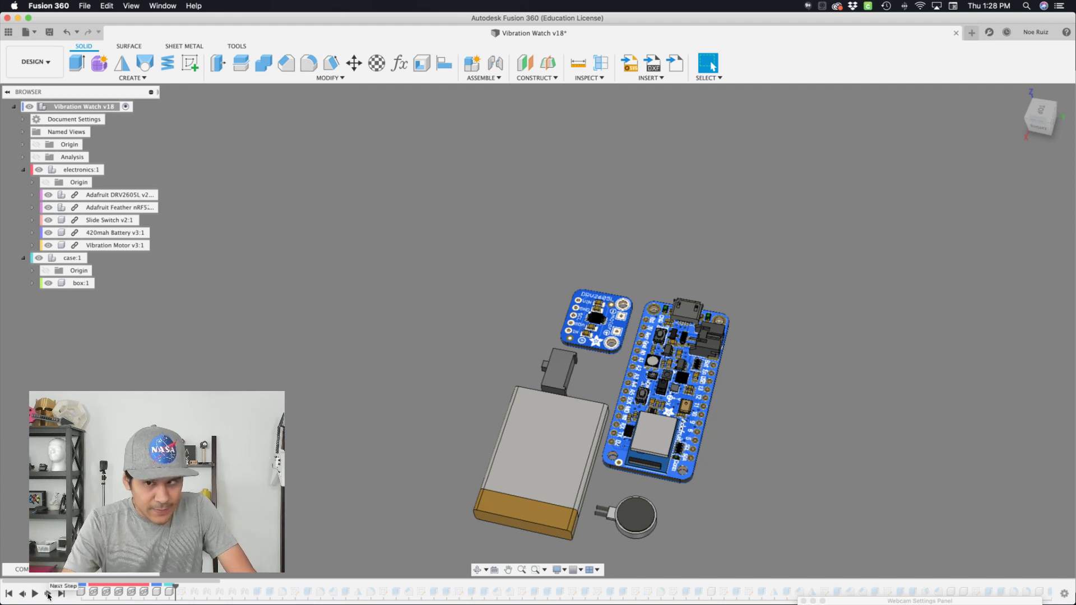
click(48, 594)
Show the box's base sketch and open it for editing in top view, with the electronics component hidden
click(32, 284)
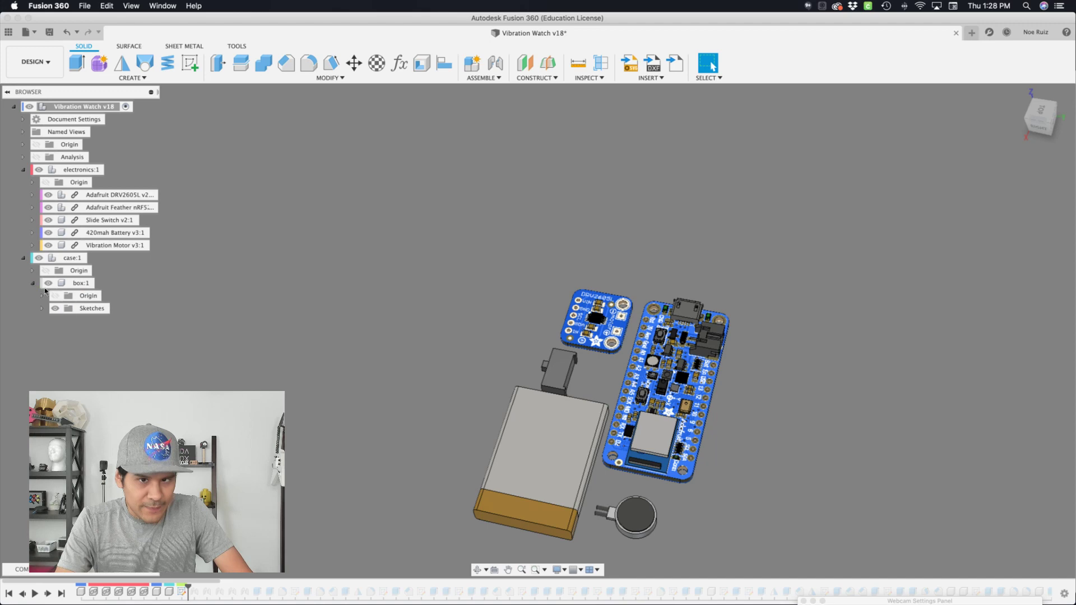
click(42, 309)
click(63, 321)
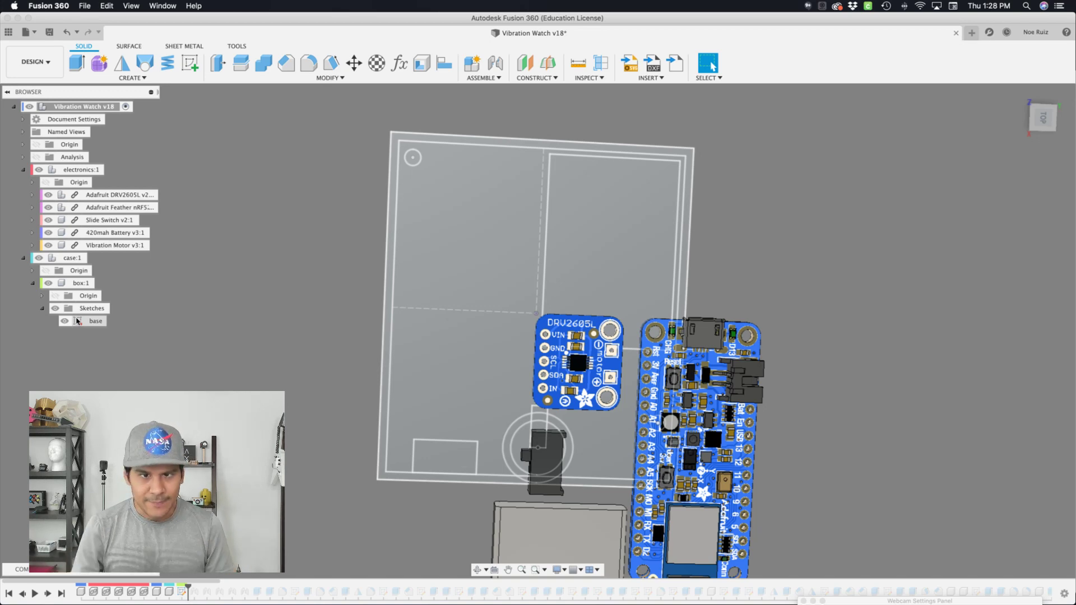
double_click(104, 323)
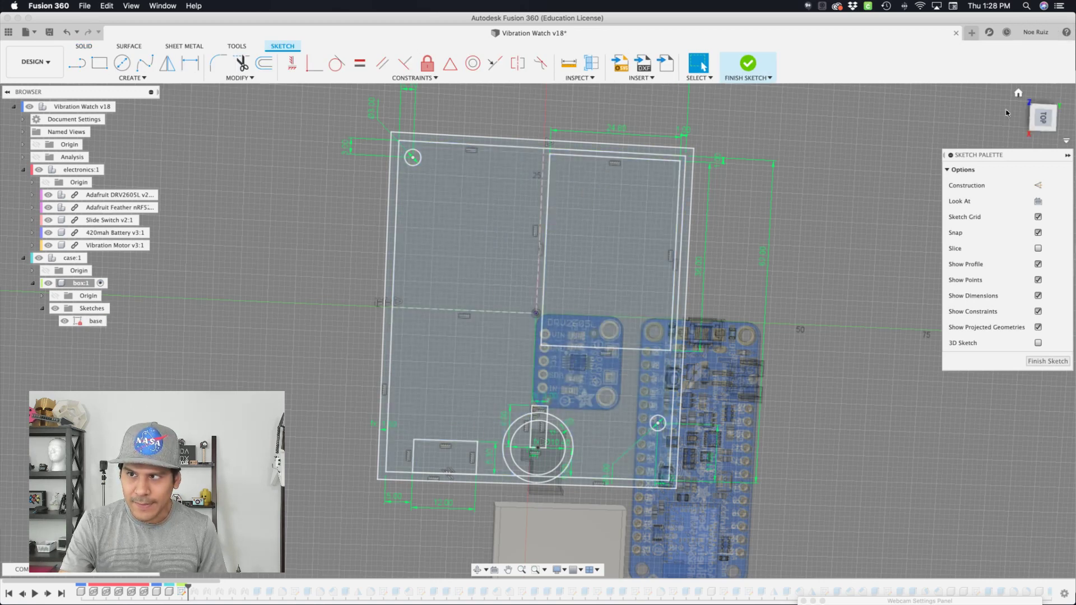
click(1043, 118)
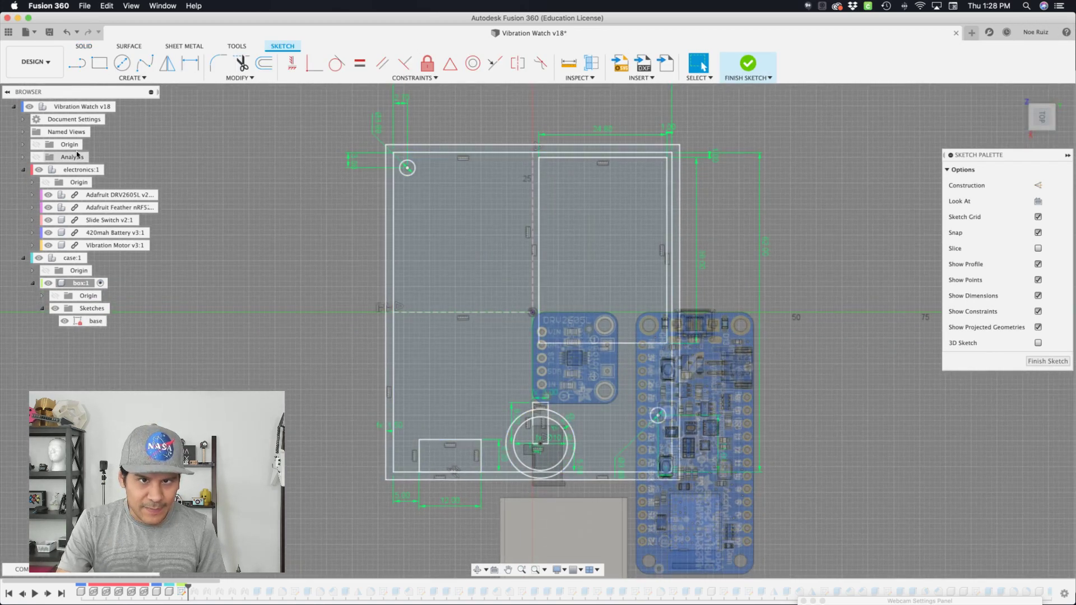
click(39, 169)
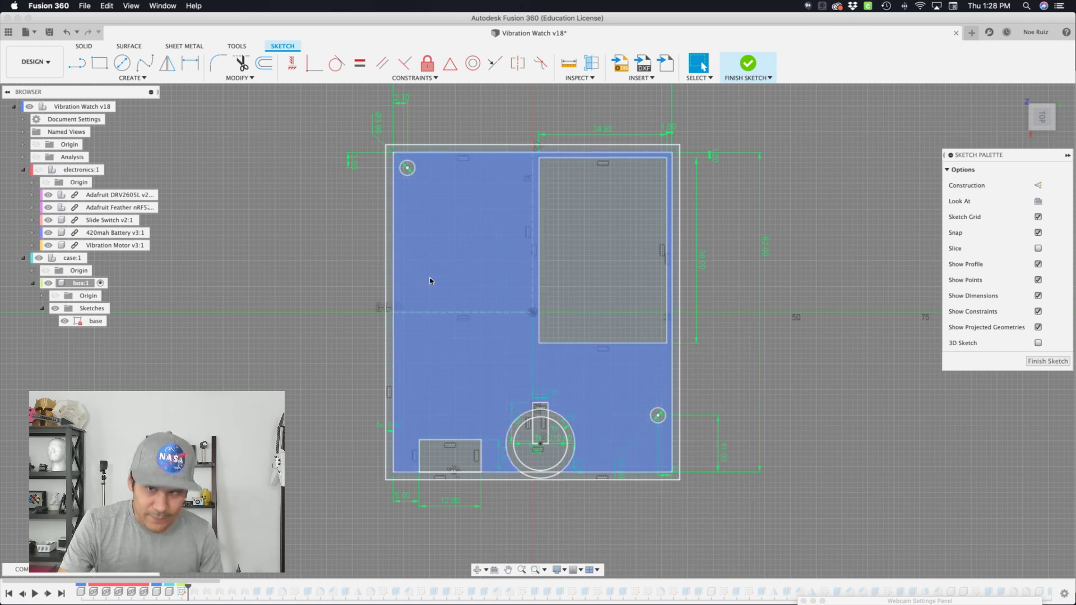
Examine the base sketch's profiles and dimensions, including the case outline, the slide switch rectangle and the large inner rectangle
scroll(535, 141, up, 2)
scroll(536, 142, down, 2)
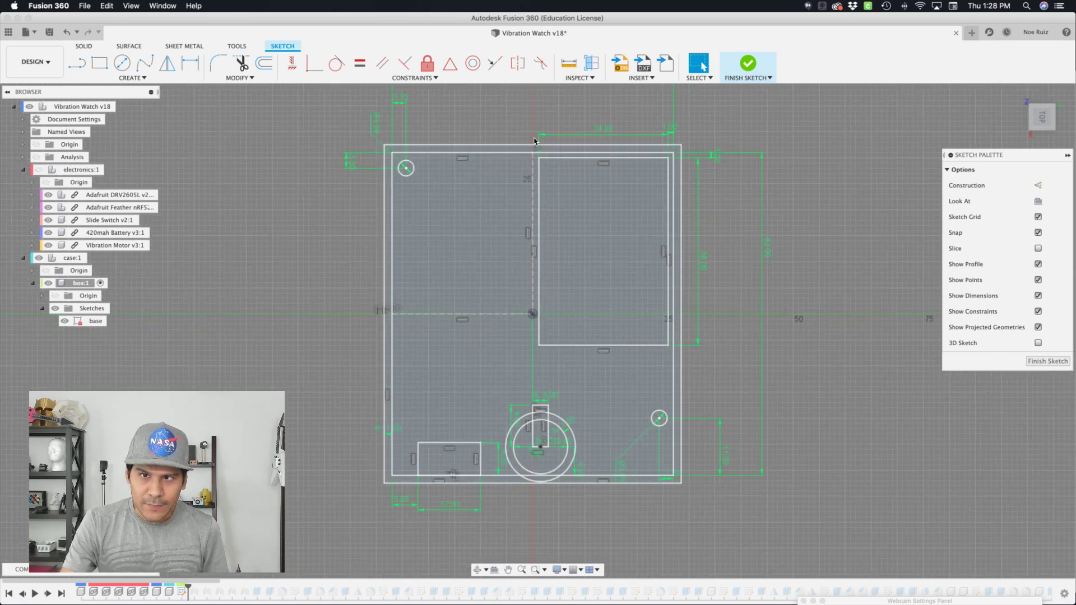
click(541, 310)
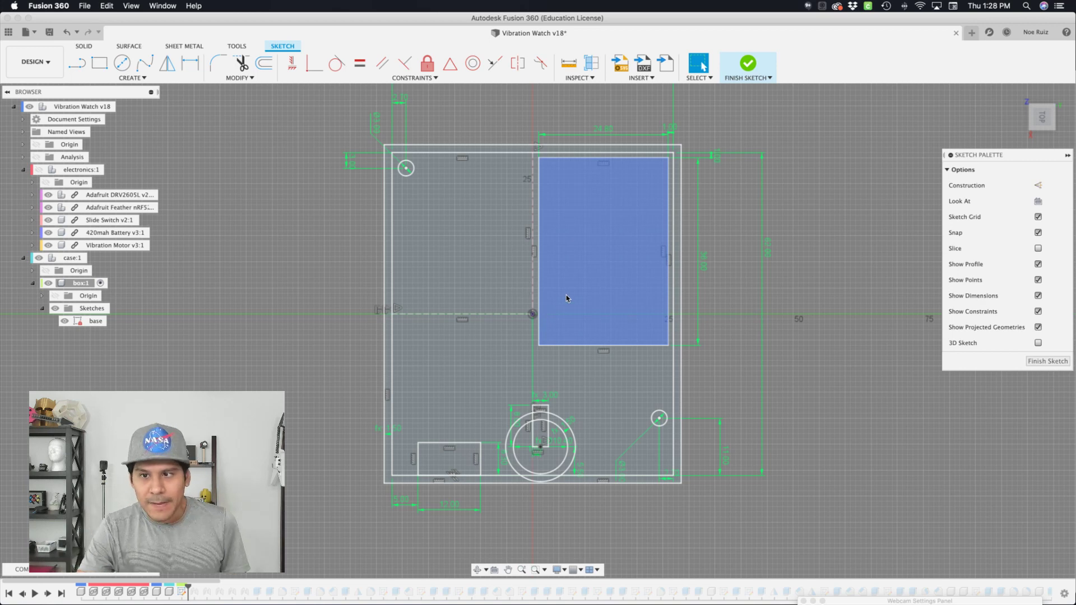
click(464, 451)
scroll(464, 450, up, 2)
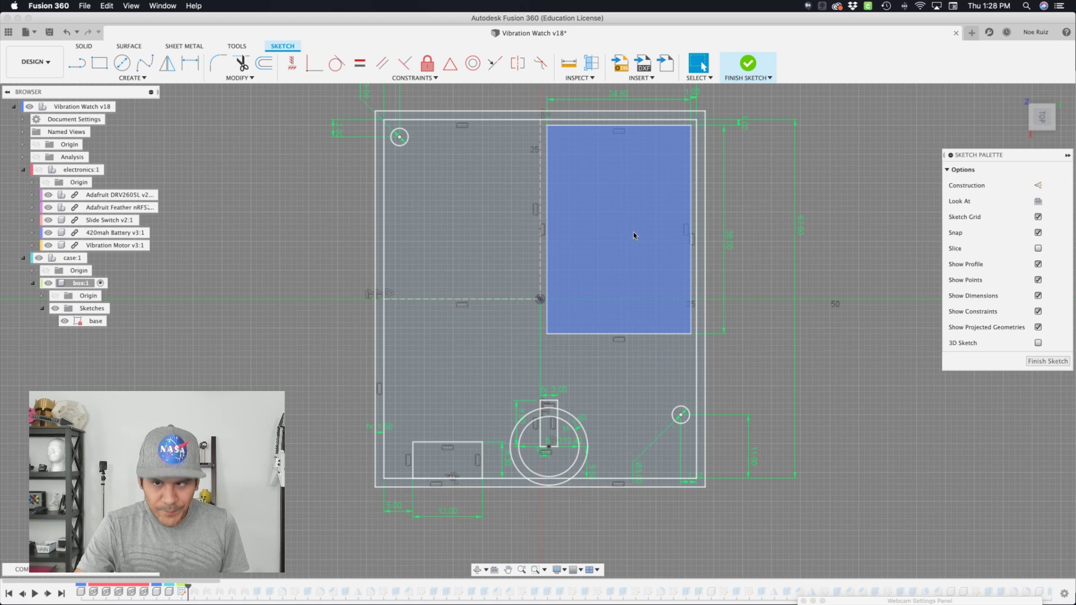
scroll(601, 317, down, 1)
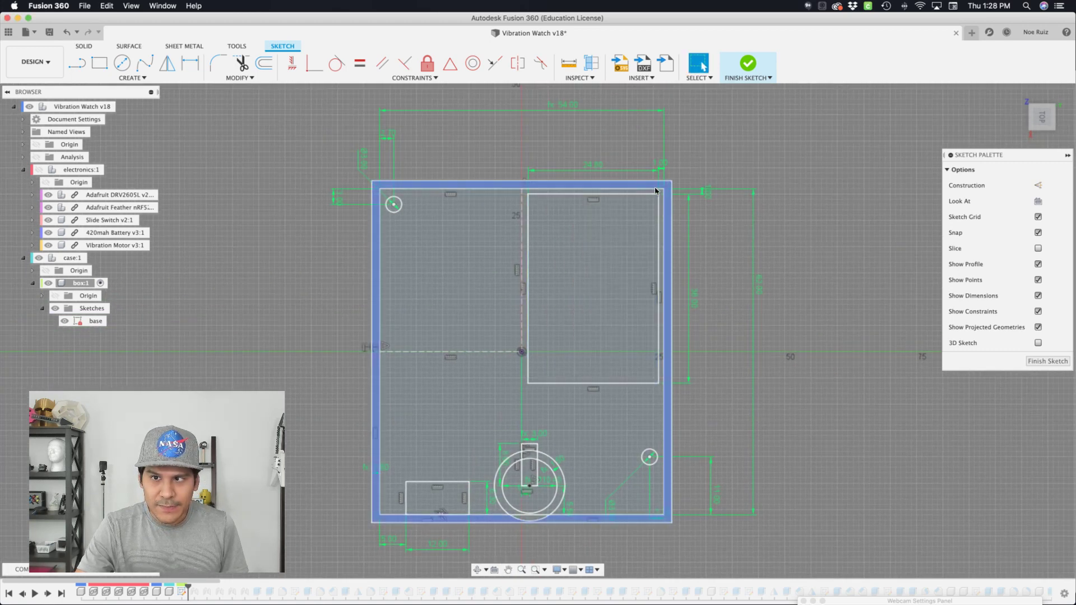
scroll(659, 194, up, 2)
scroll(659, 195, up, 1)
click(627, 218)
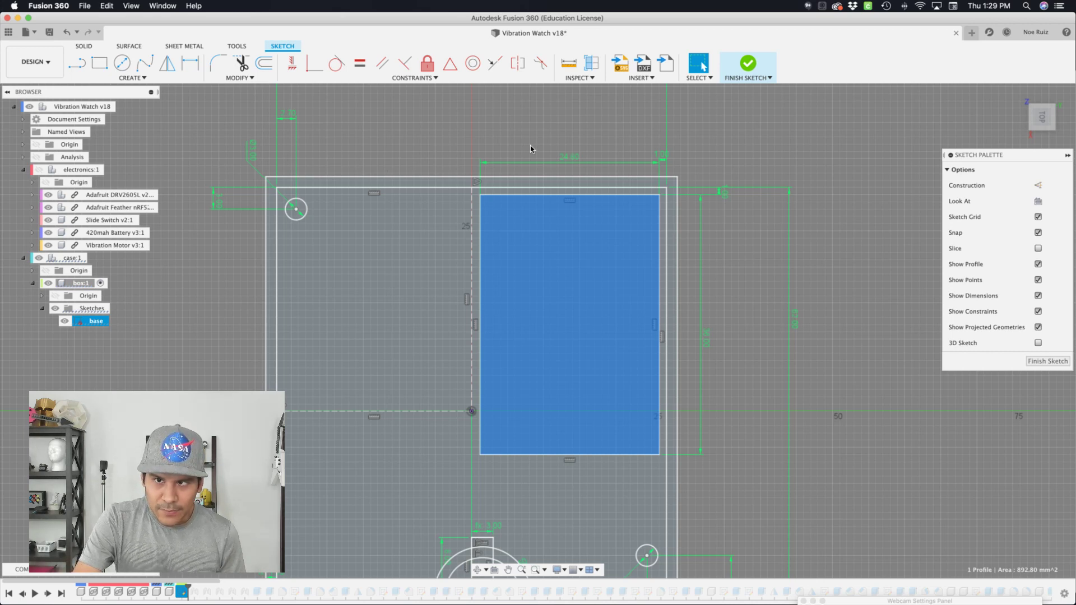
Move the dimension of the large rectangle's side gap farther outside the case outline and measure its side and top gaps to the inner wall line
scroll(641, 152, up, 4)
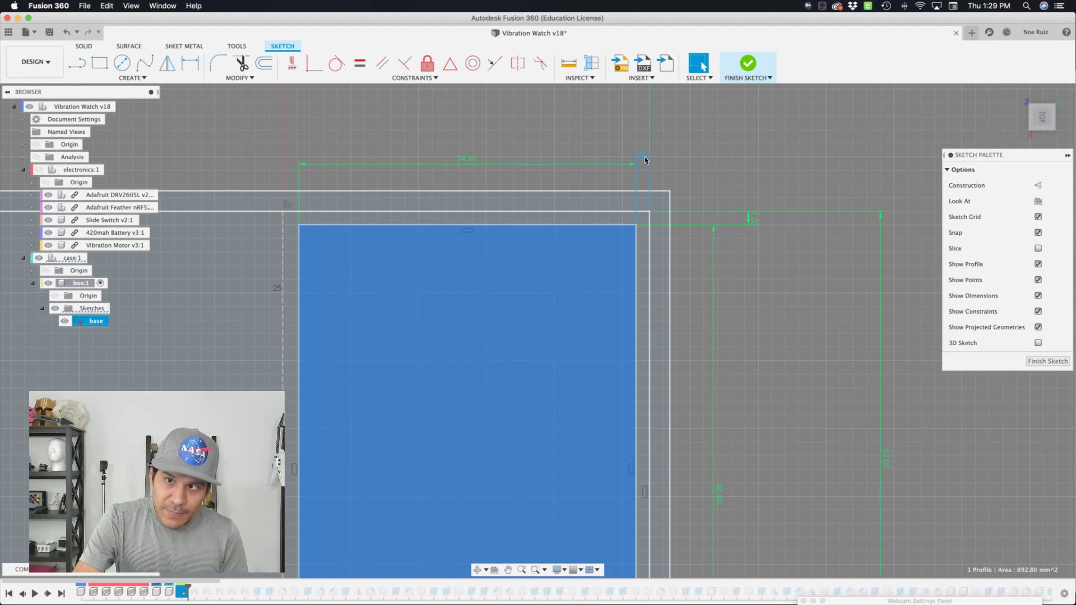
drag(642, 160, 643, 137)
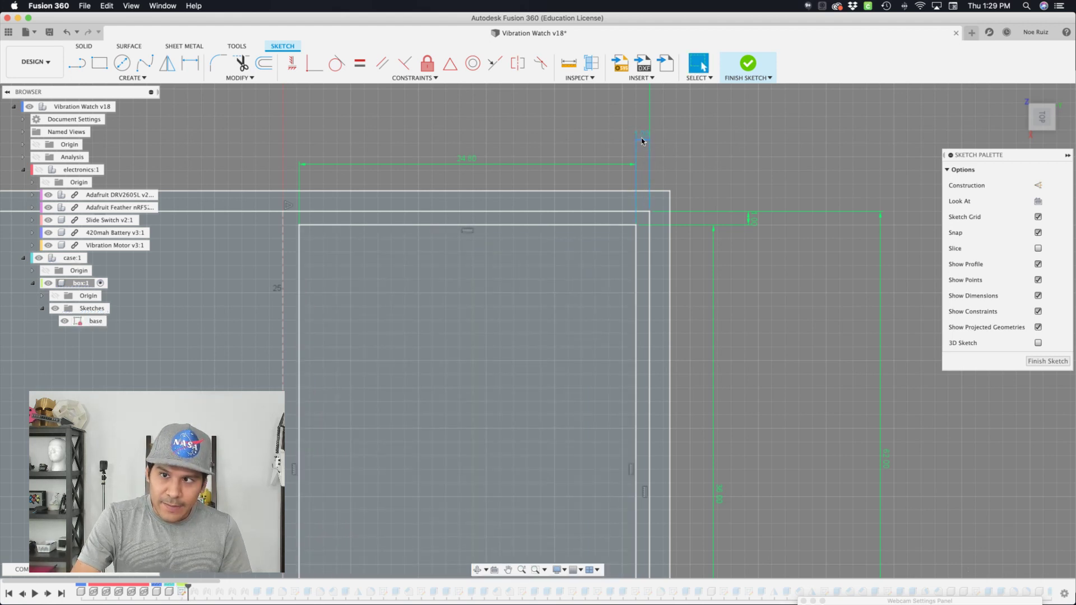
click(637, 252)
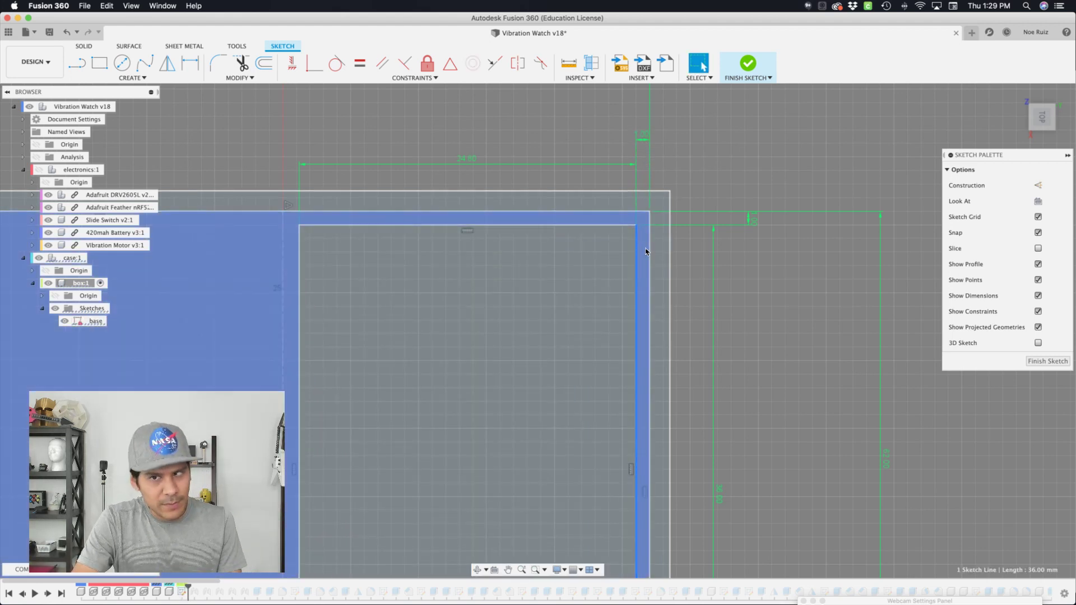
click(650, 250)
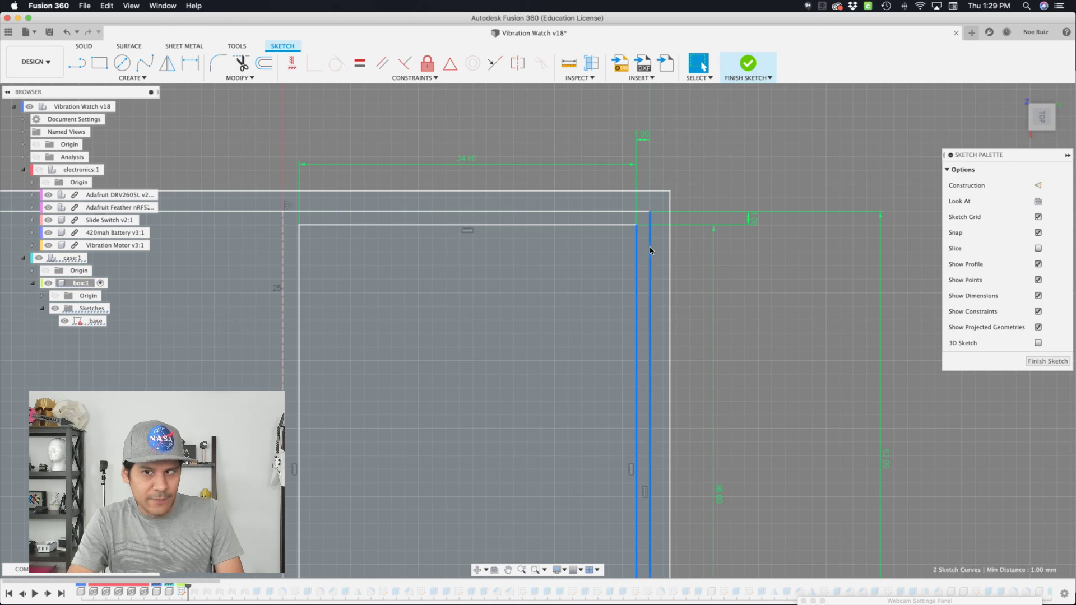
click(612, 213)
shift+click(607, 223)
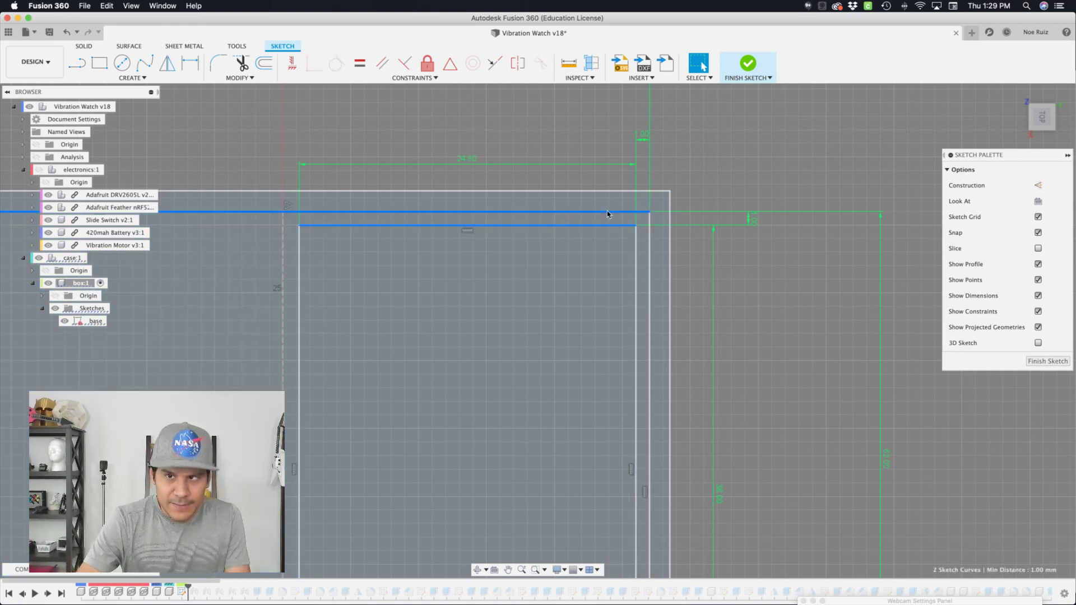
scroll(607, 211, down, 2)
scroll(608, 211, down, 2)
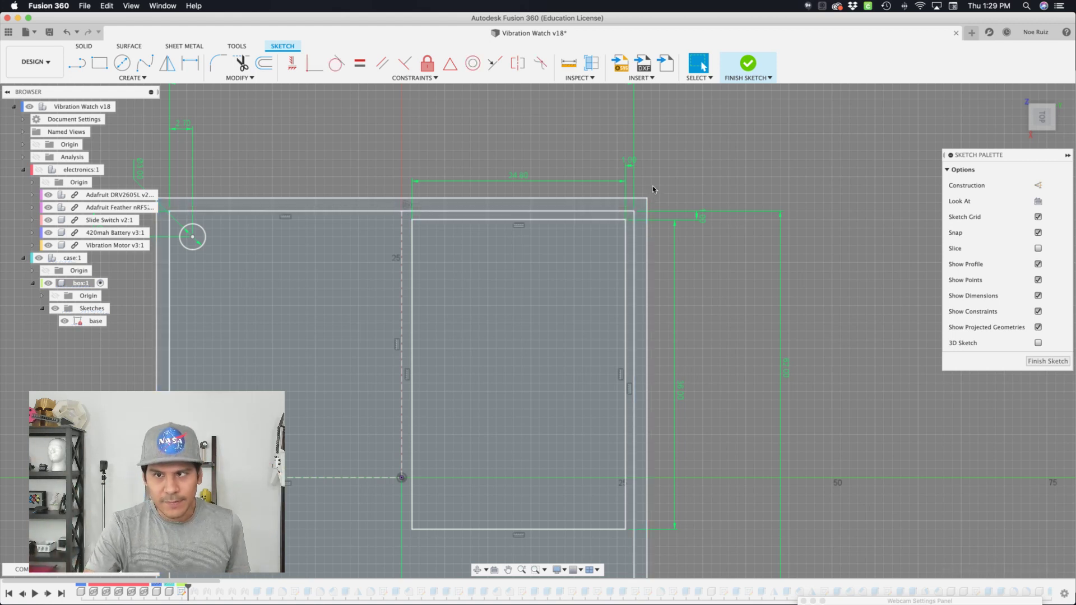
scroll(650, 192, down, 3)
scroll(650, 190, down, 4)
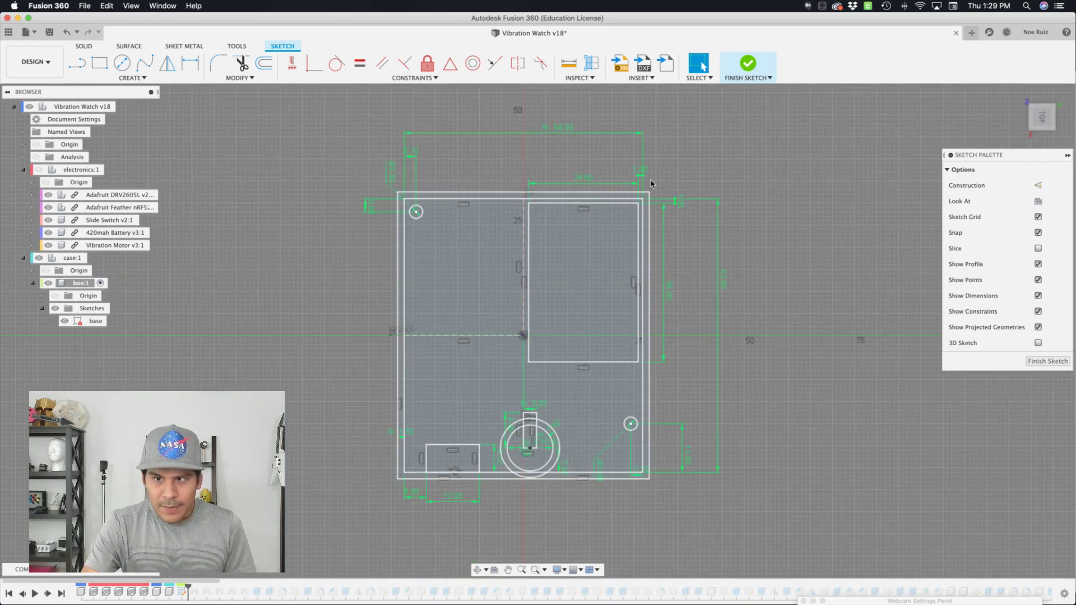
Measure the gap between the slide switch rectangle's outer side edge and the case's inner wall line
scroll(579, 293, up, 5)
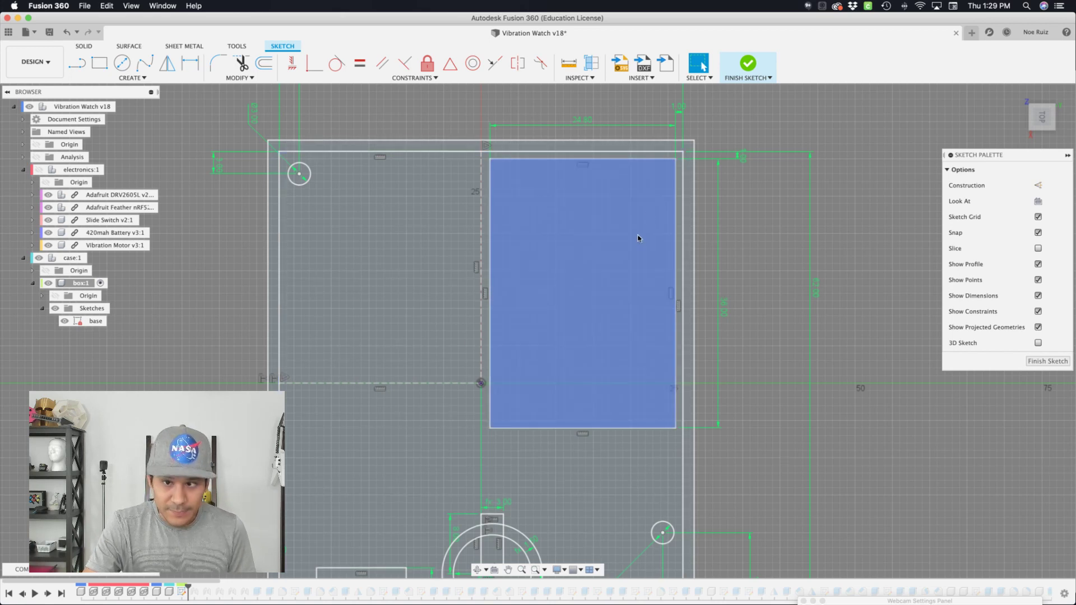
scroll(639, 239, down, 2)
scroll(504, 395, down, 1)
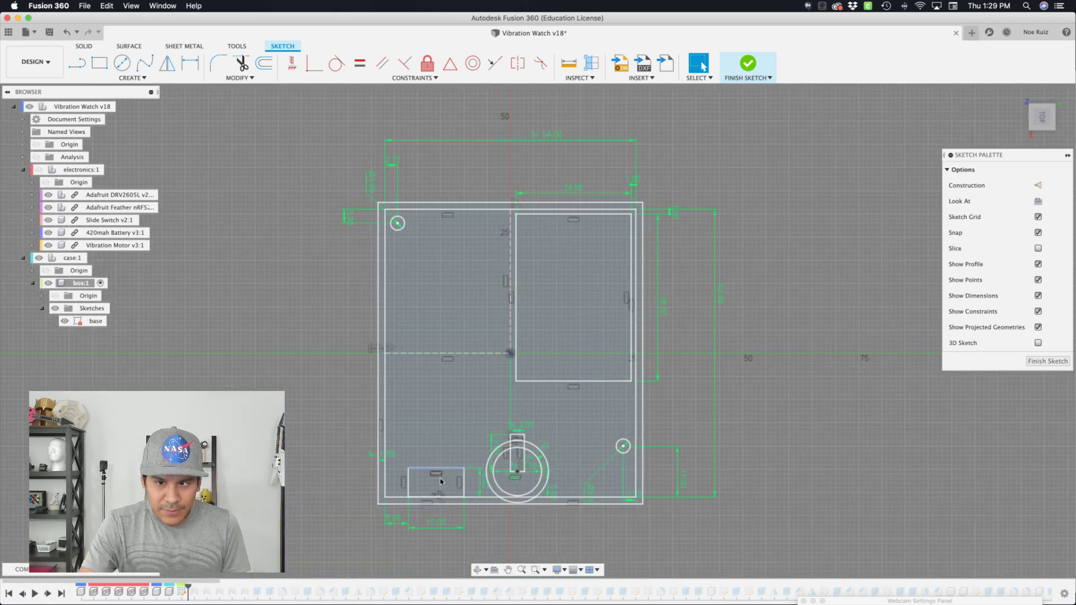
scroll(441, 480, up, 3)
middle_drag(458, 473, 501, 361)
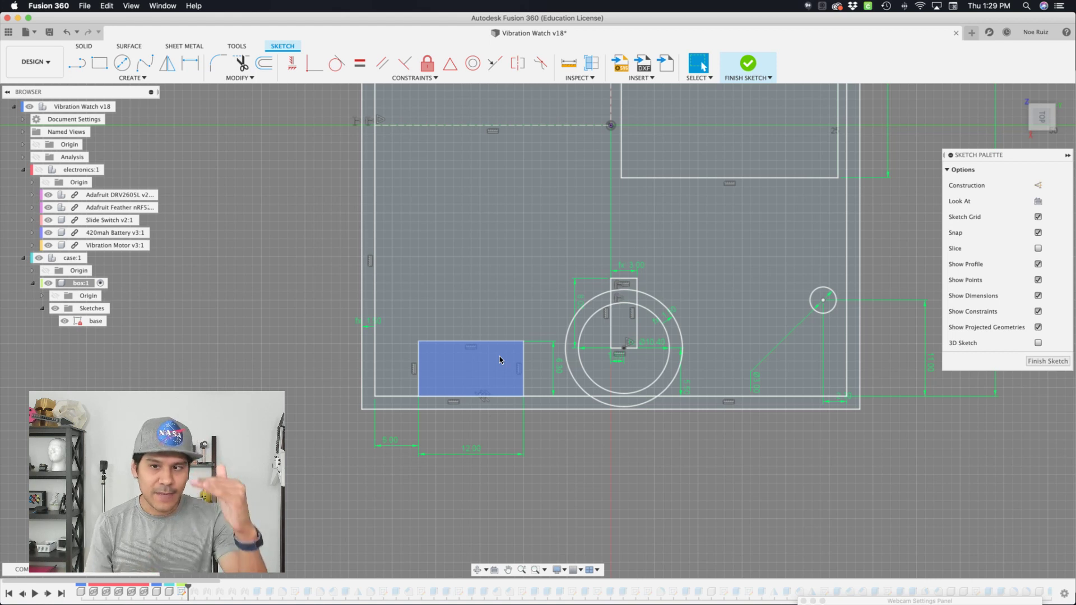
scroll(411, 396, up, 2)
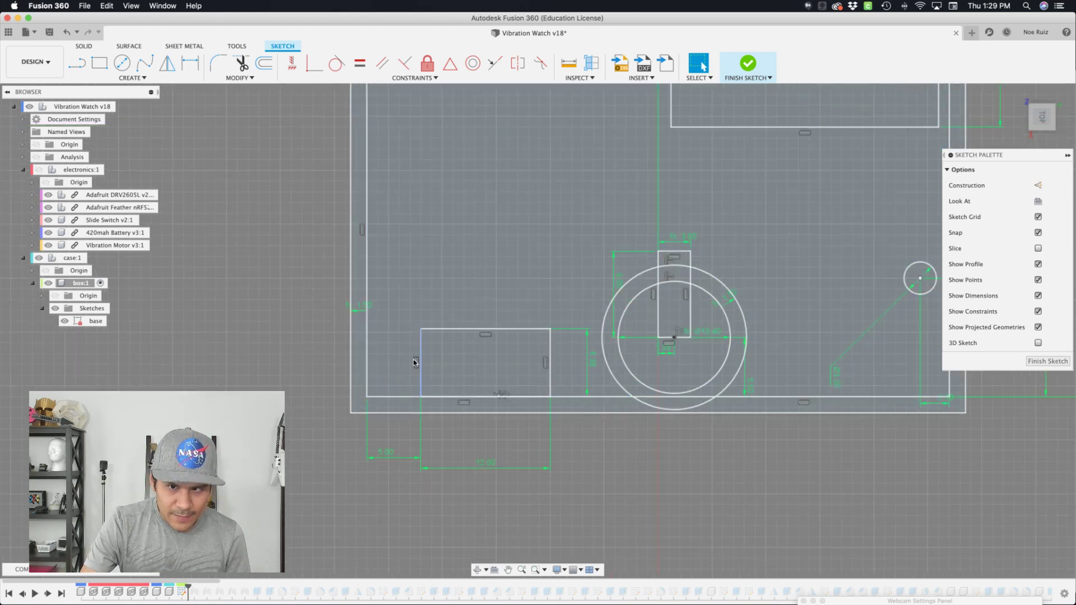
click(394, 453)
key(Escape)
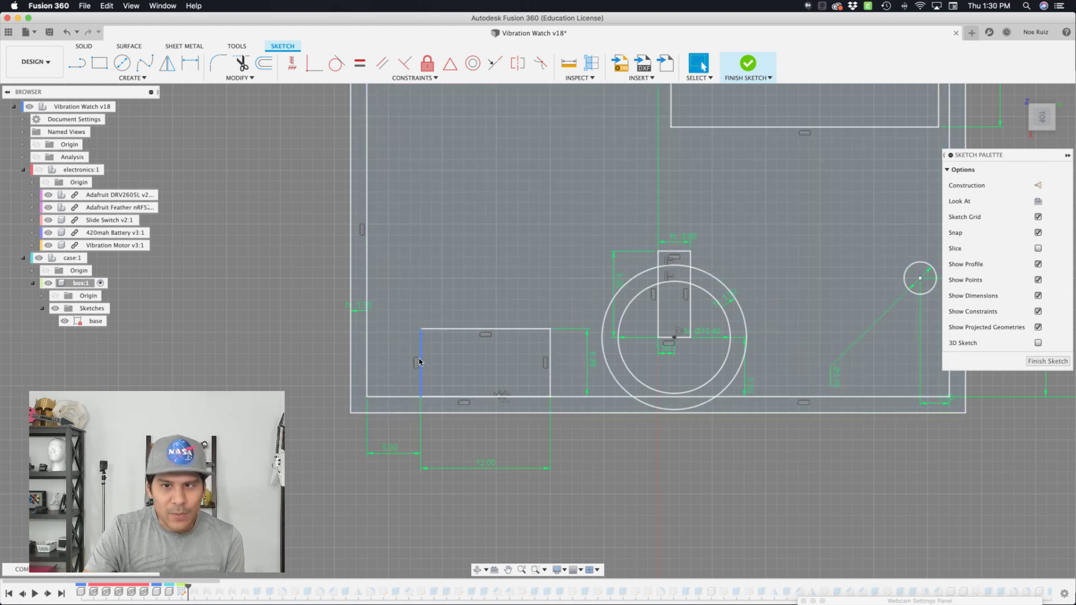
click(420, 362)
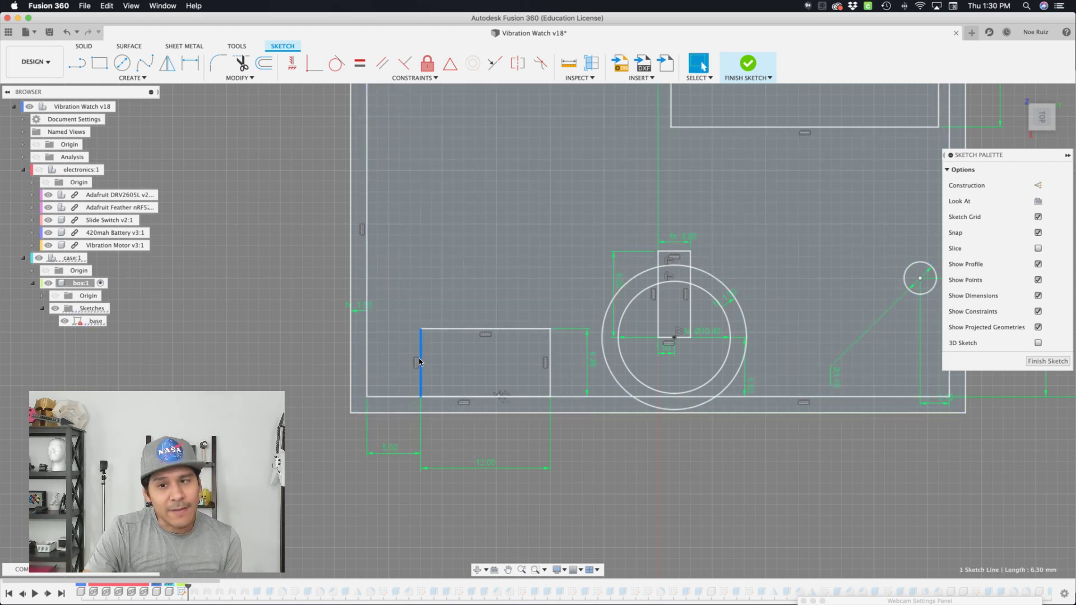
shift+click(368, 352)
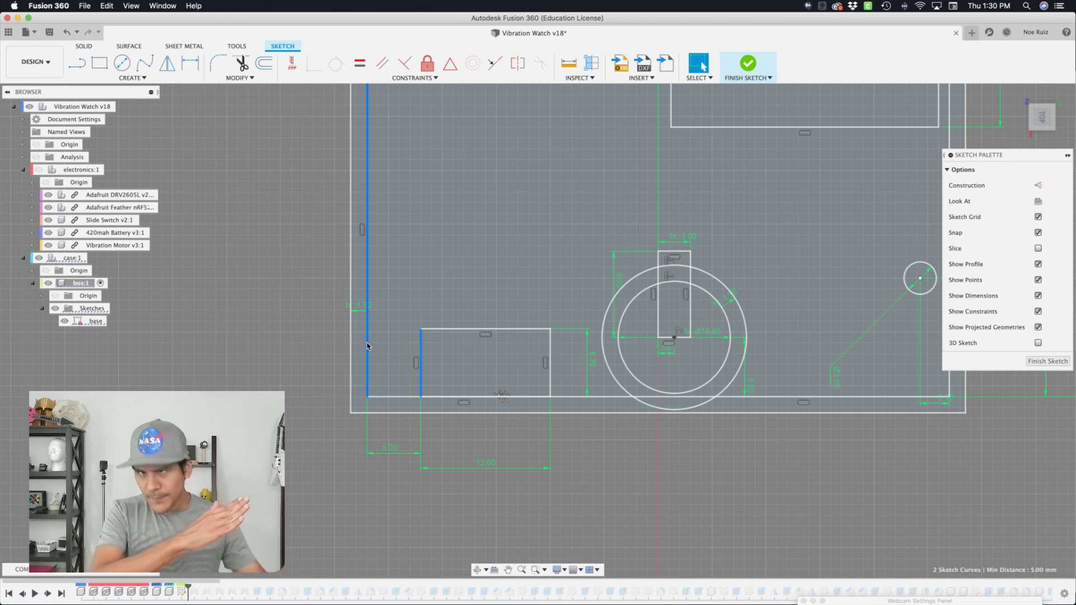
click(489, 439)
Inspect the collinear constraint aligning the slide switch rectangle's lower edge with the inner wall line
scroll(495, 412, up, 5)
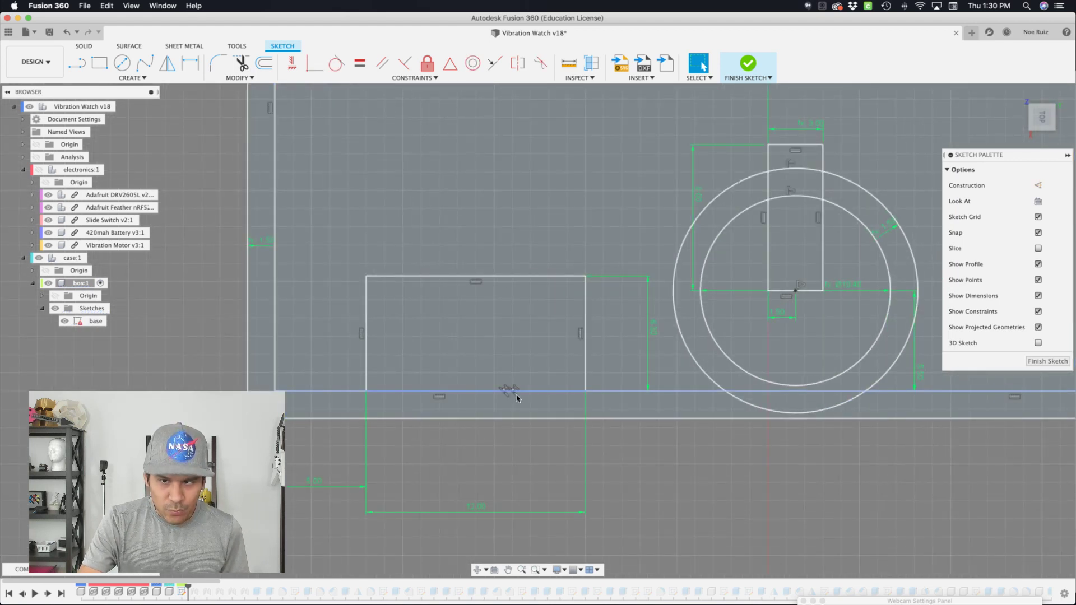
click(515, 396)
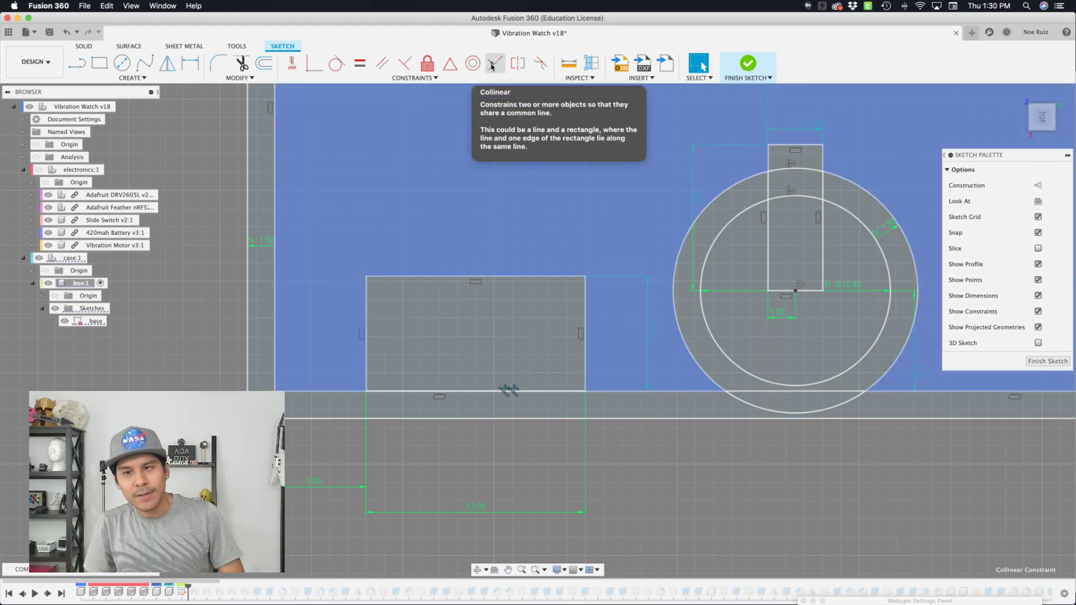
click(559, 391)
click(598, 391)
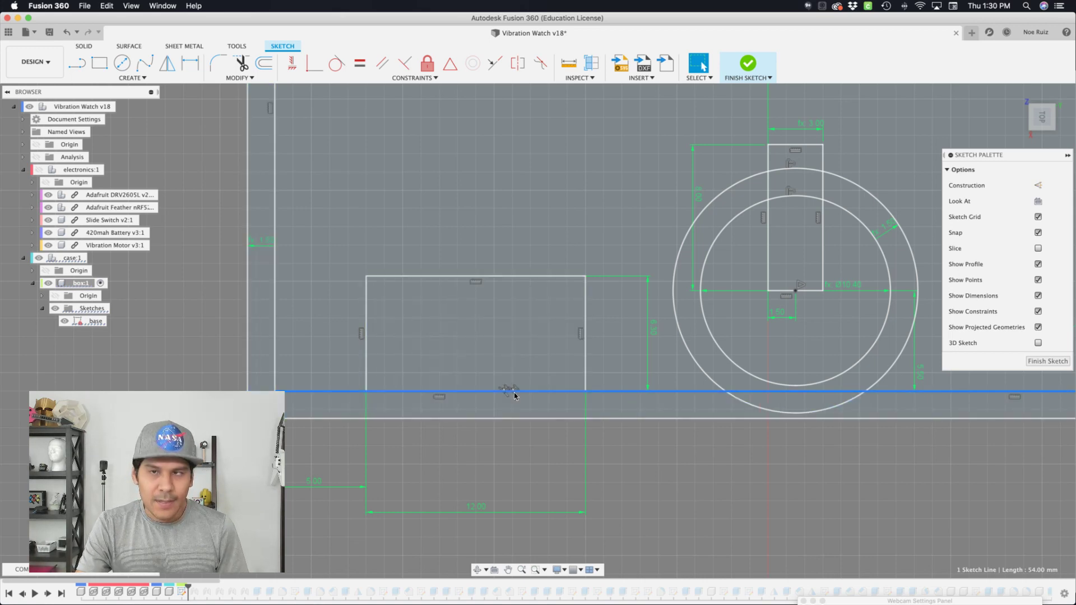
Examine the concentric circles and narrow rectangle, selecting the ring profile, the overlap profile and the rectangle's outline
scroll(515, 396, down, 10)
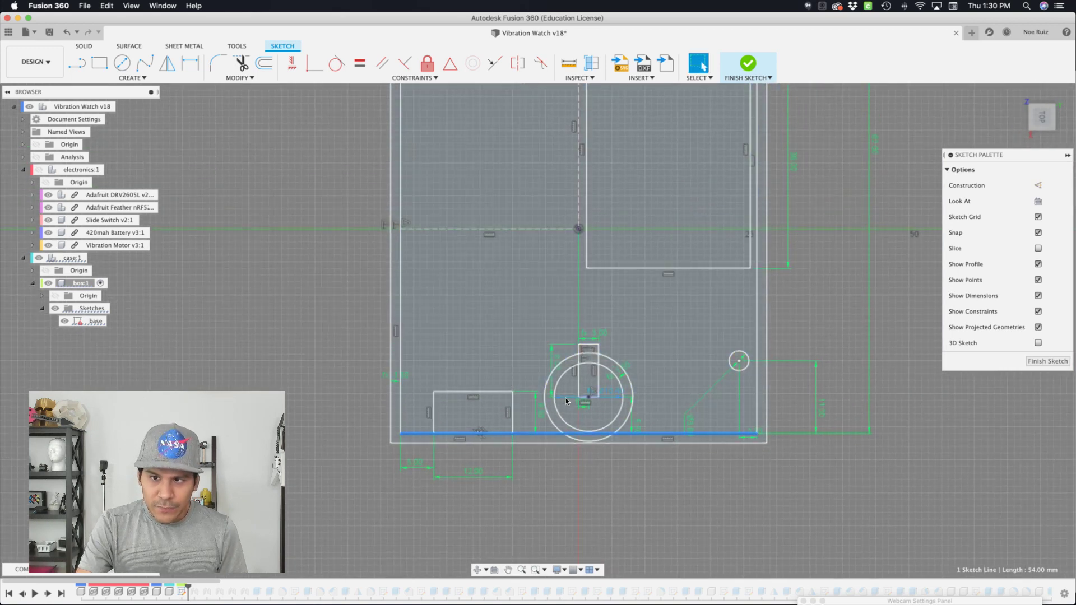
scroll(579, 400, up, 5)
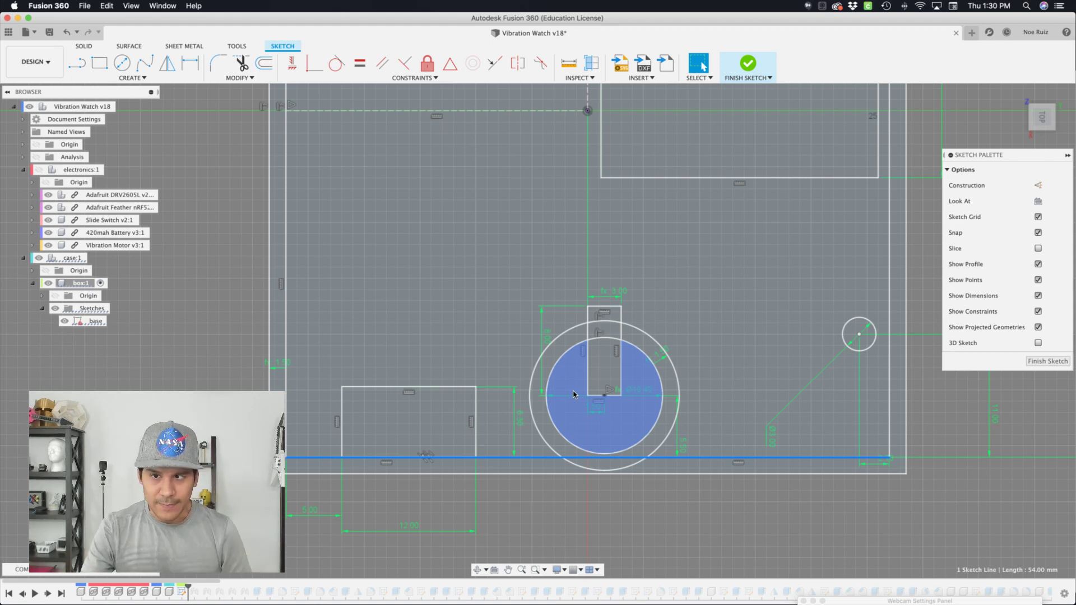
scroll(680, 319, up, 3)
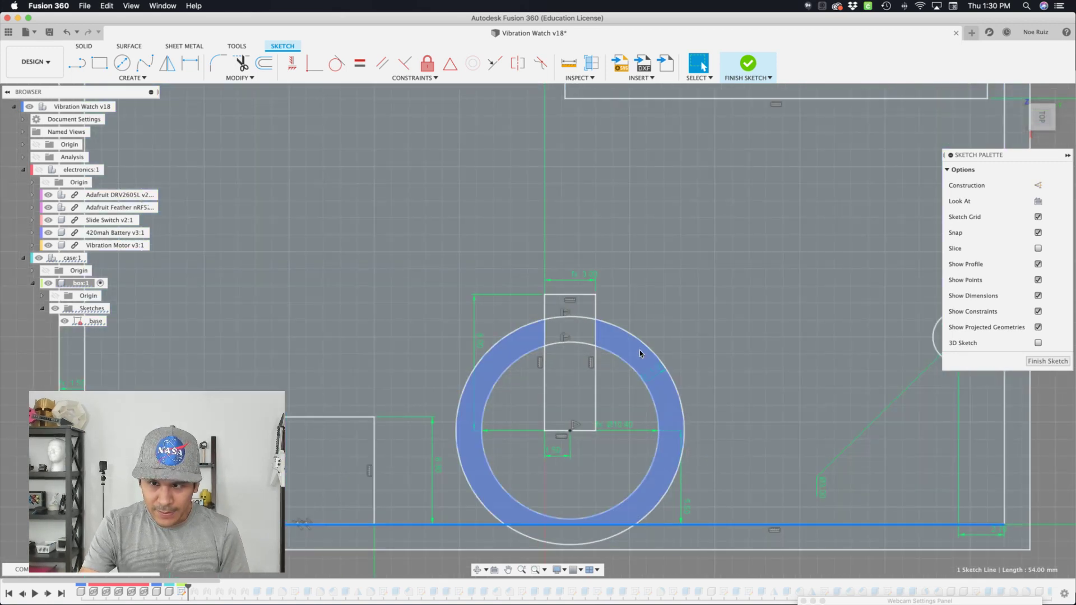
click(640, 350)
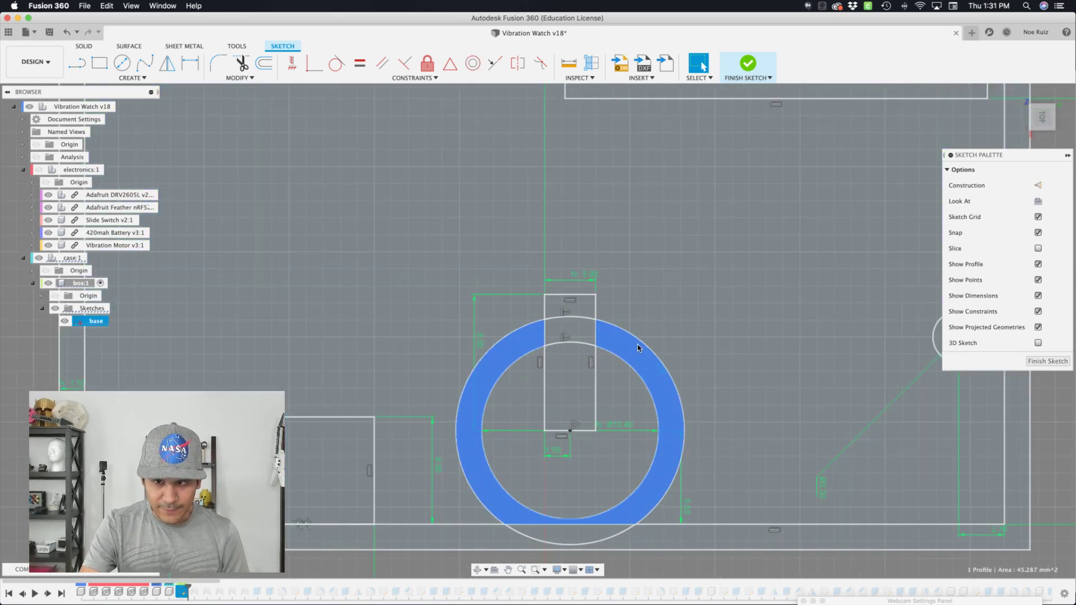
click(580, 332)
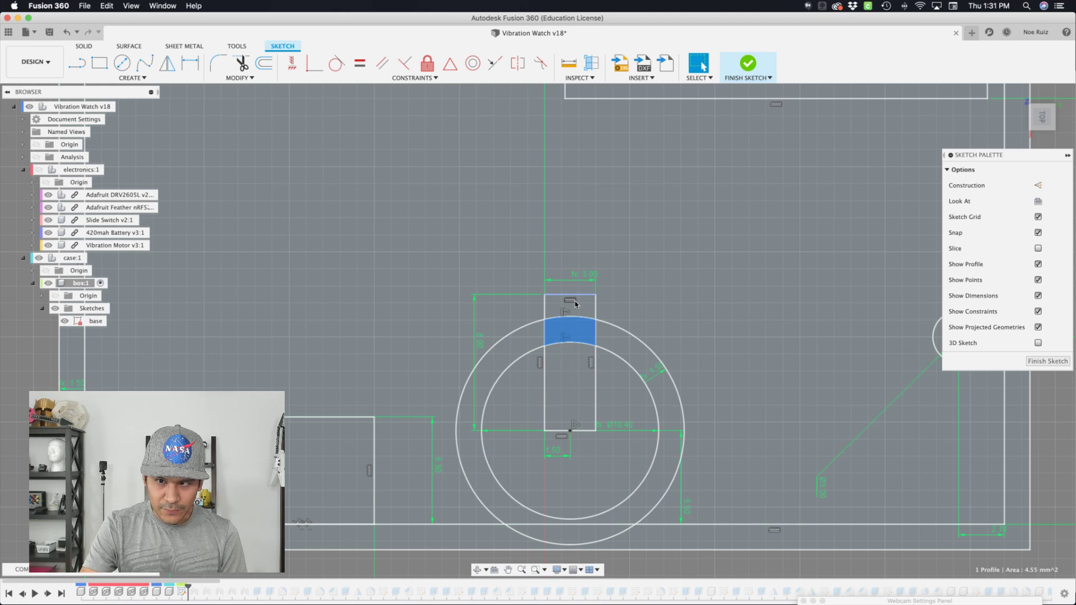
double_click(575, 303)
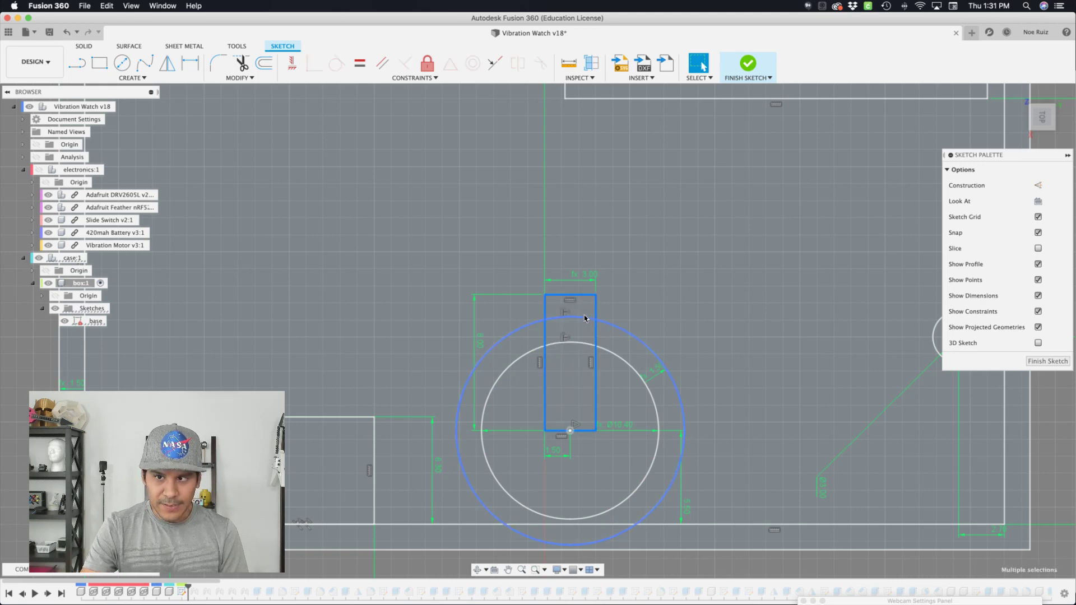
Reselect the ring profile to compare it with the inner circle and the inner wall line, and clear the selection
click(607, 332)
scroll(630, 373, up, 3)
scroll(668, 473, down, 3)
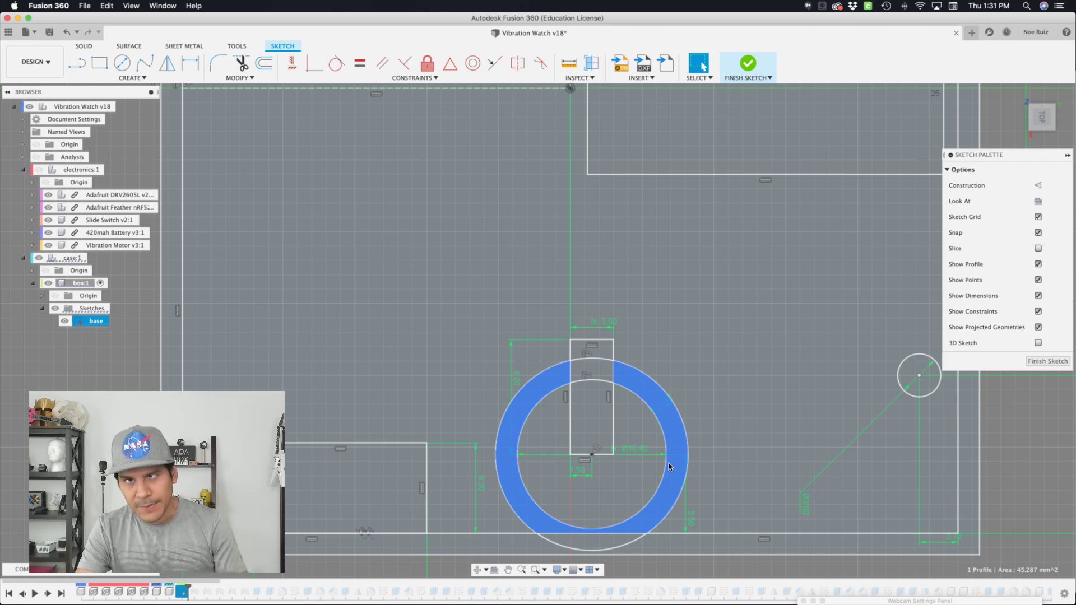
scroll(663, 440, down, 2)
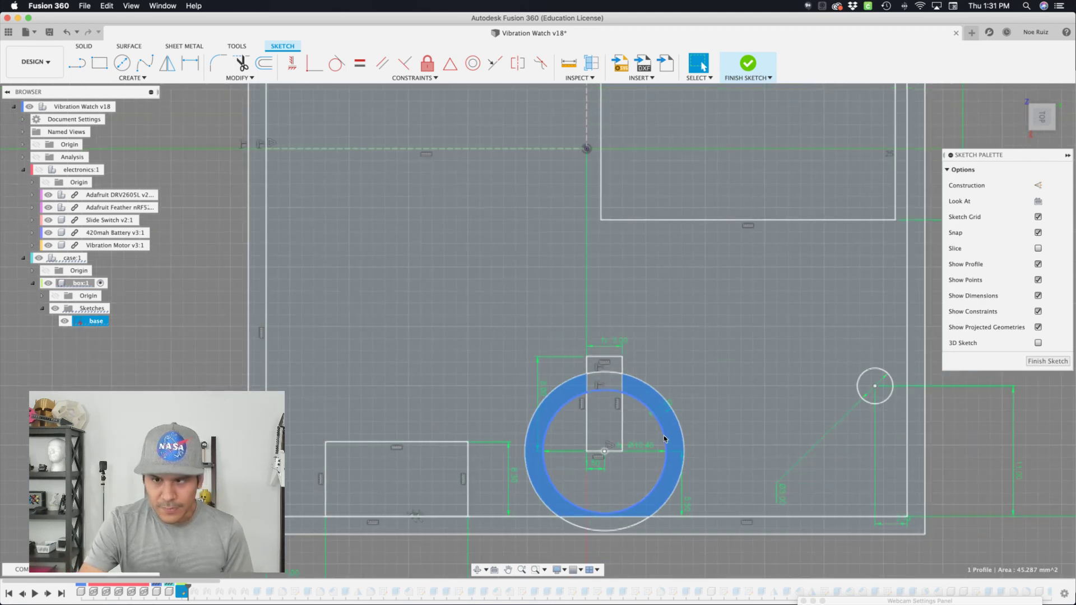
scroll(639, 418, down, 2)
scroll(629, 401, up, 2)
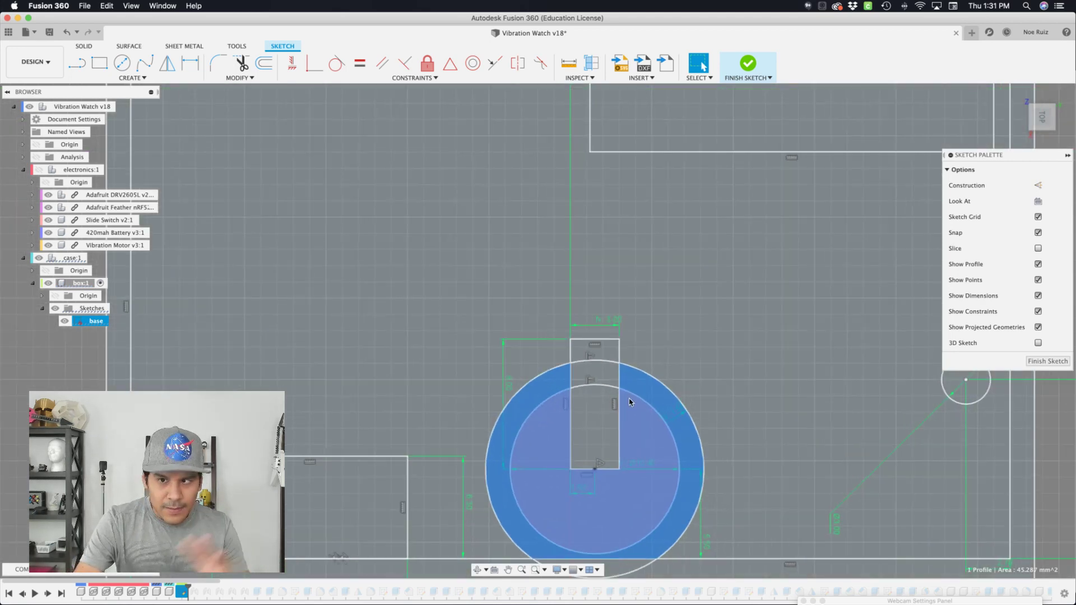
scroll(630, 402, down, 3)
scroll(631, 404, up, 1)
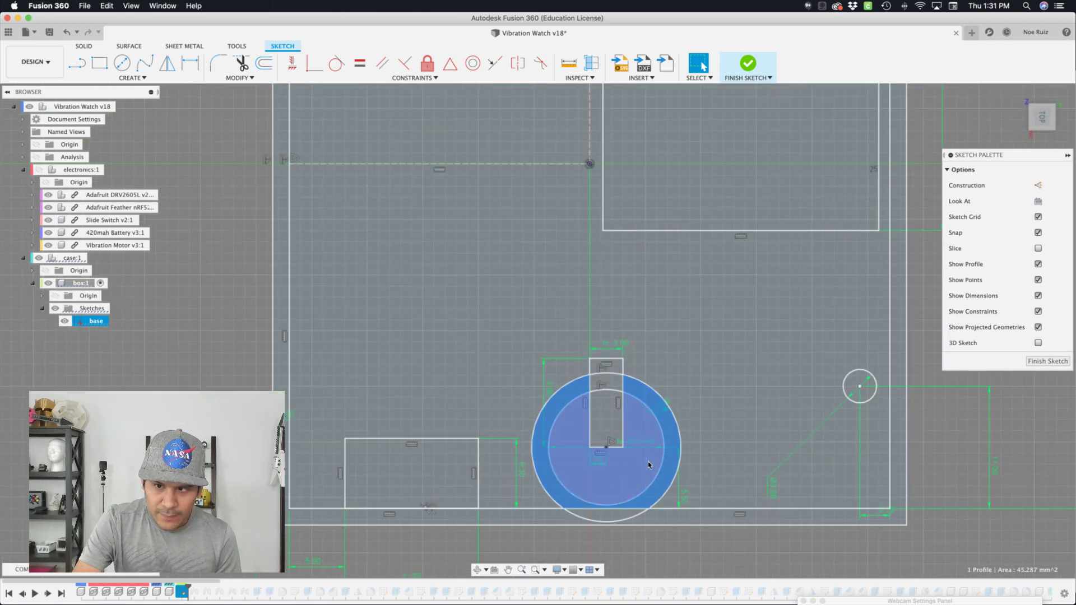
click(711, 559)
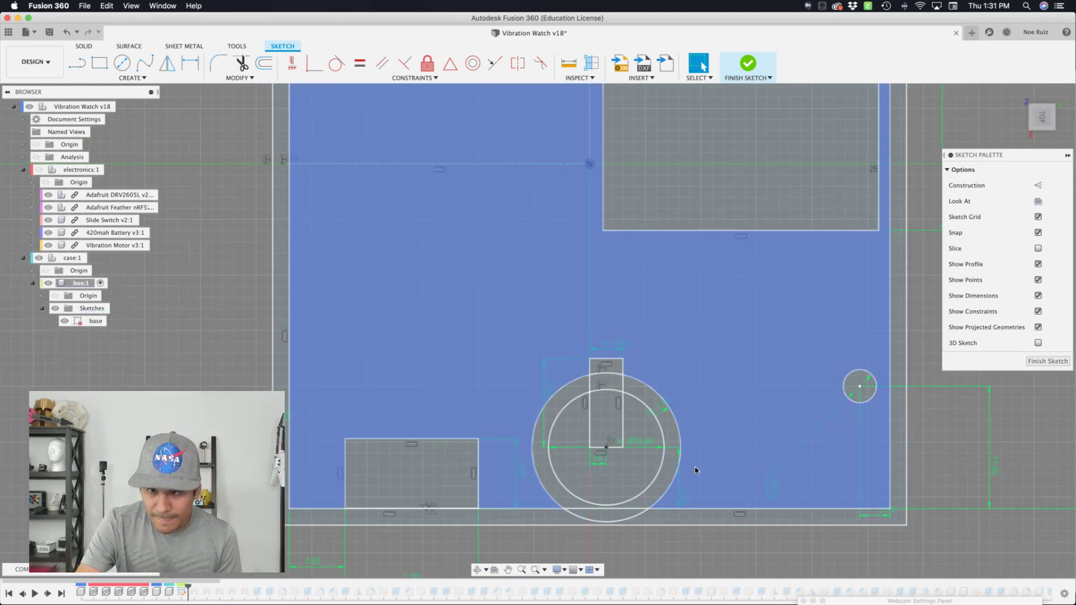
Check the radius of the small circle near the lower wall and move its diameter dimension above and beside the circle
scroll(697, 469, up, 3)
scroll(697, 460, down, 3)
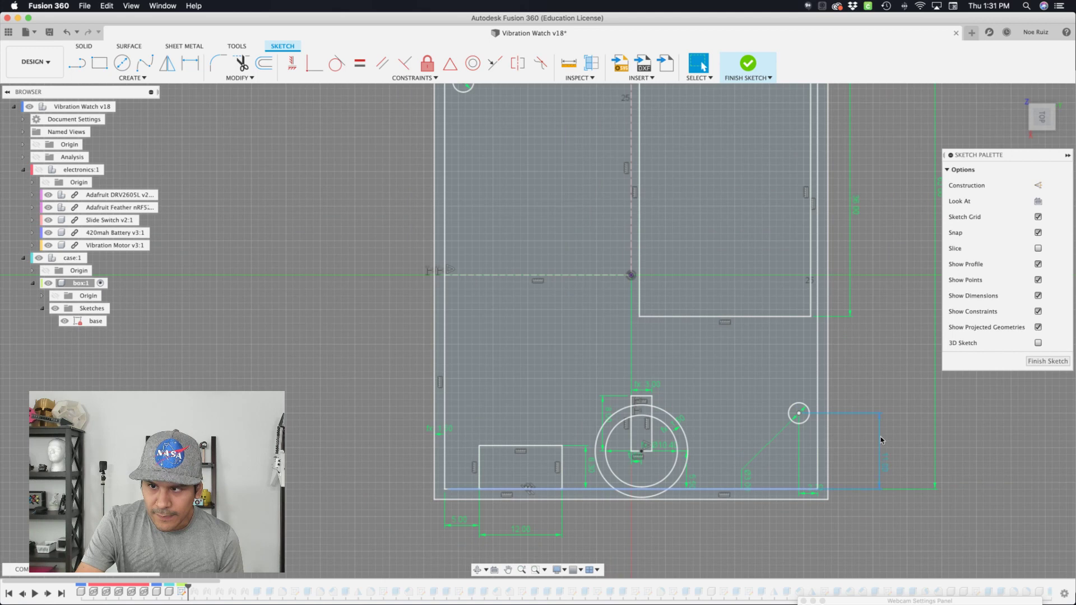
scroll(842, 434, up, 4)
click(763, 387)
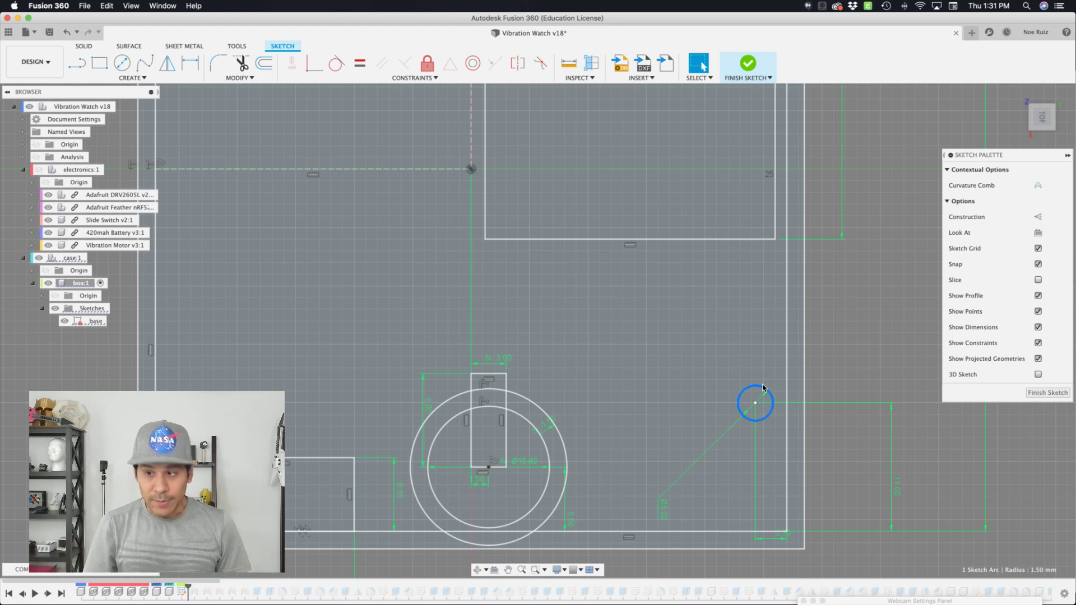
drag(661, 504, 700, 381)
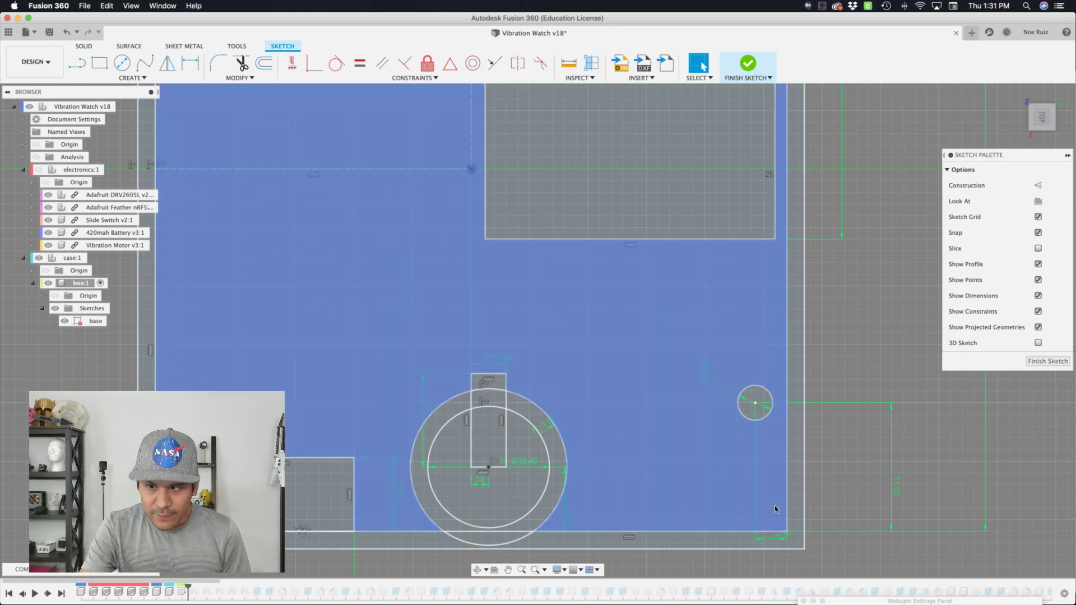
Measure the distances from the lower small circle's center to the inner wall's side and bottom lines
scroll(760, 479, up, 2)
click(753, 384)
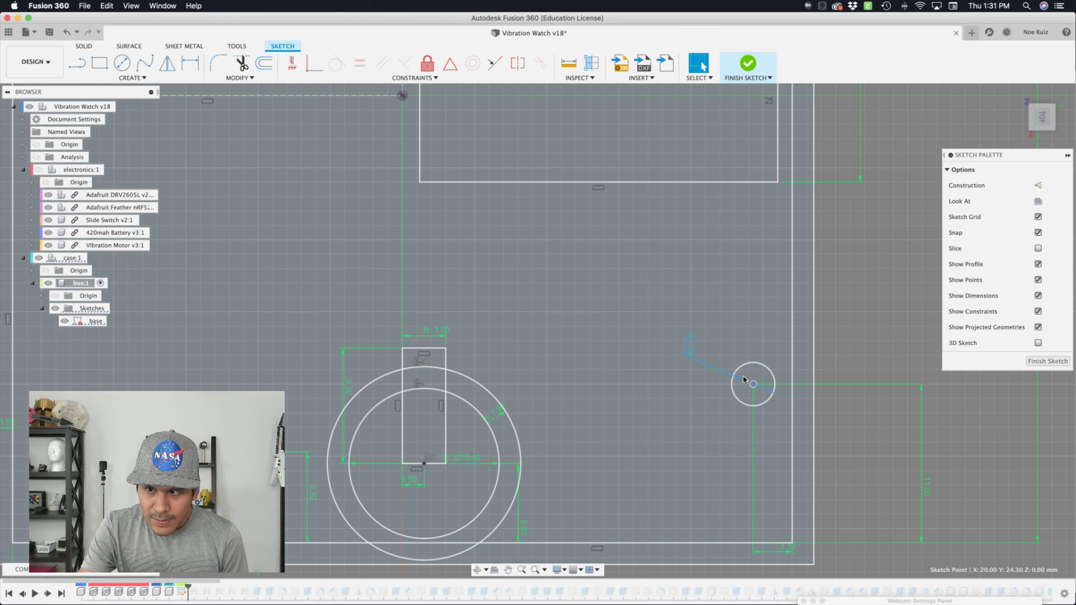
shift+click(792, 521)
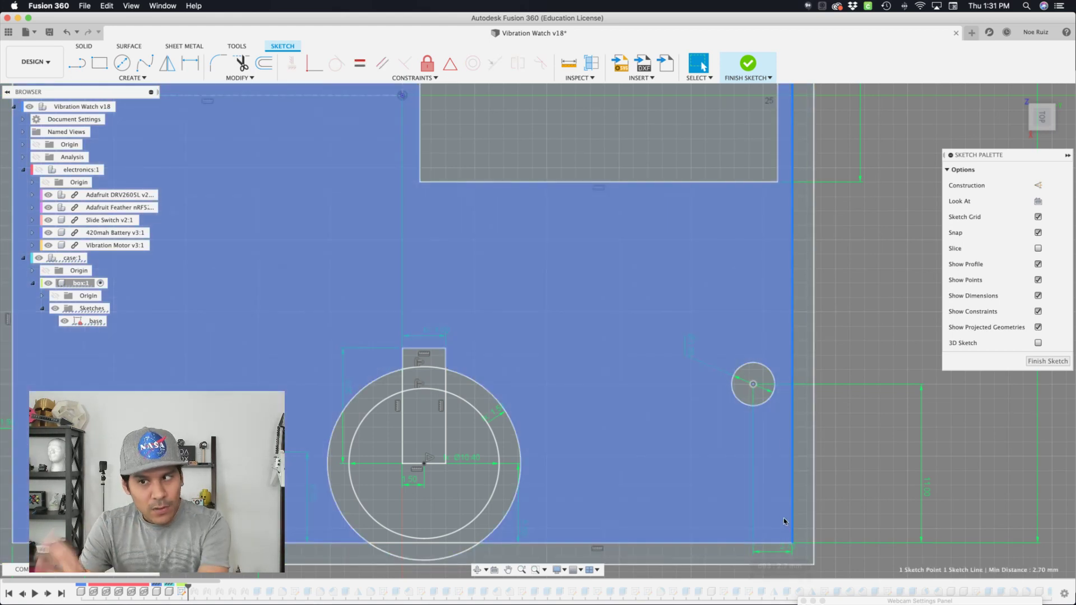
click(753, 384)
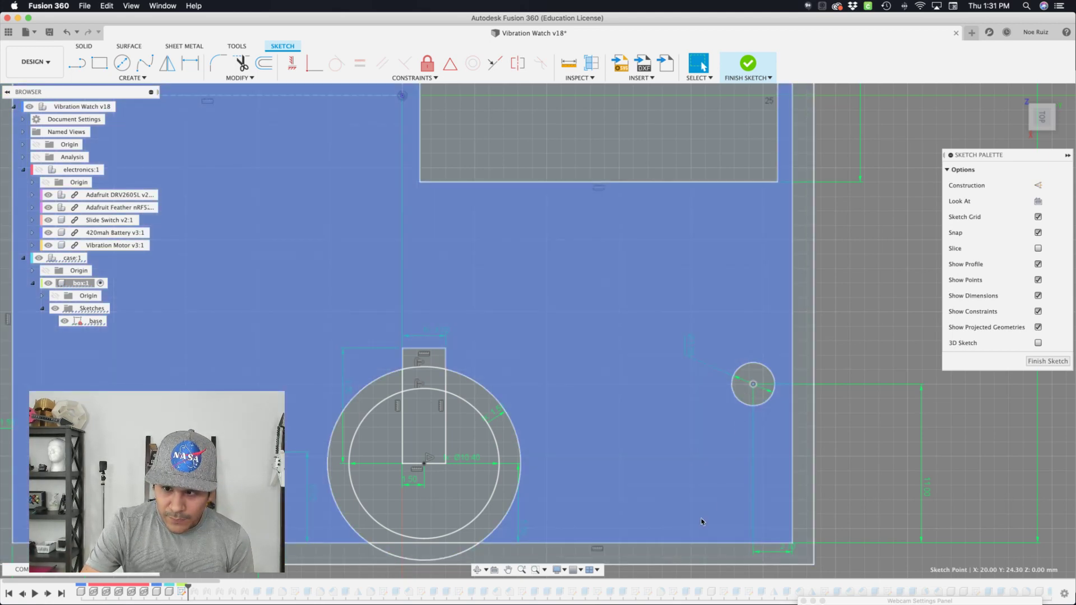
shift+click(704, 542)
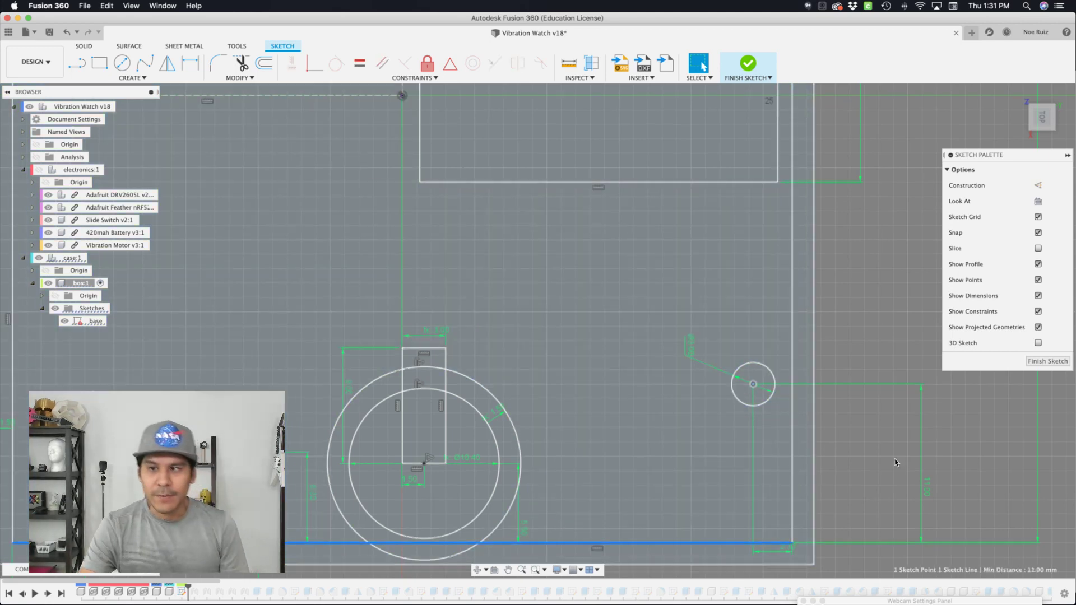
Check the radius of the small circle in the case's upper-left corner and measure its center's distance to the side inner wall line
scroll(900, 456, down, 3)
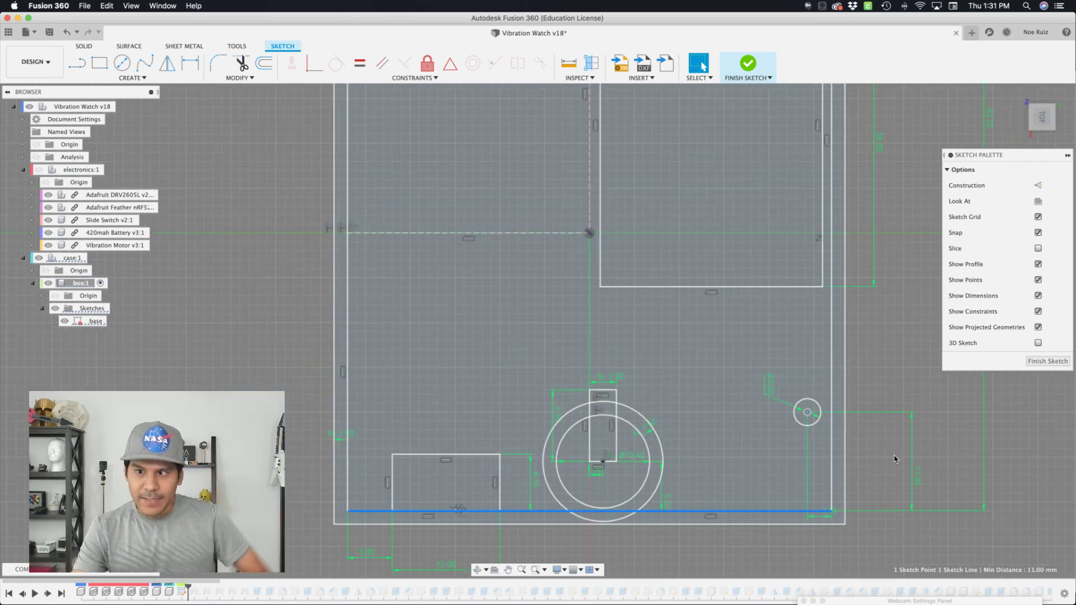
scroll(895, 460, down, 5)
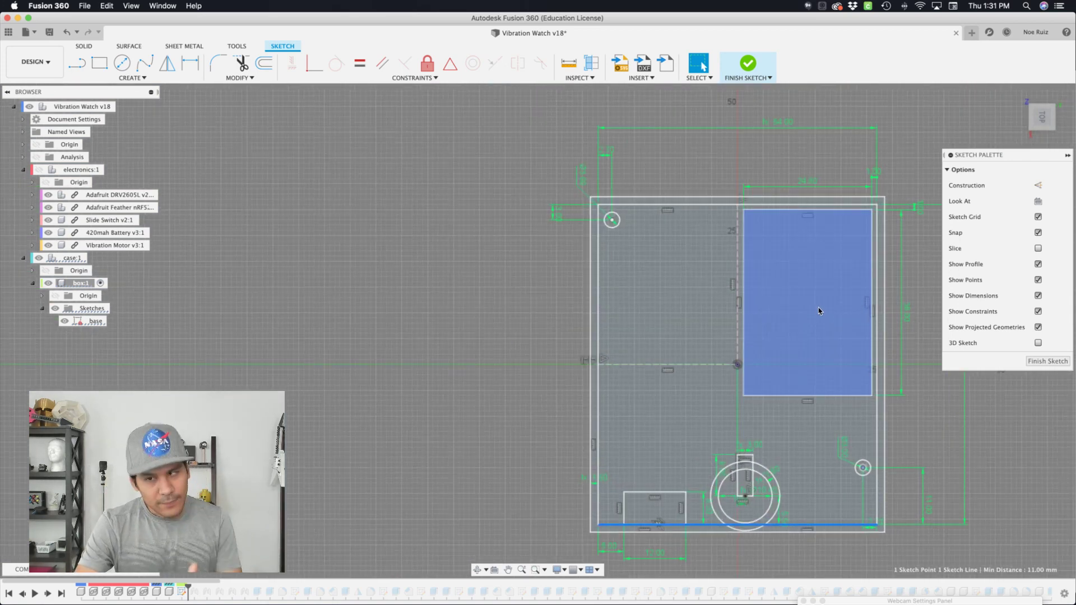
scroll(658, 161, up, 2)
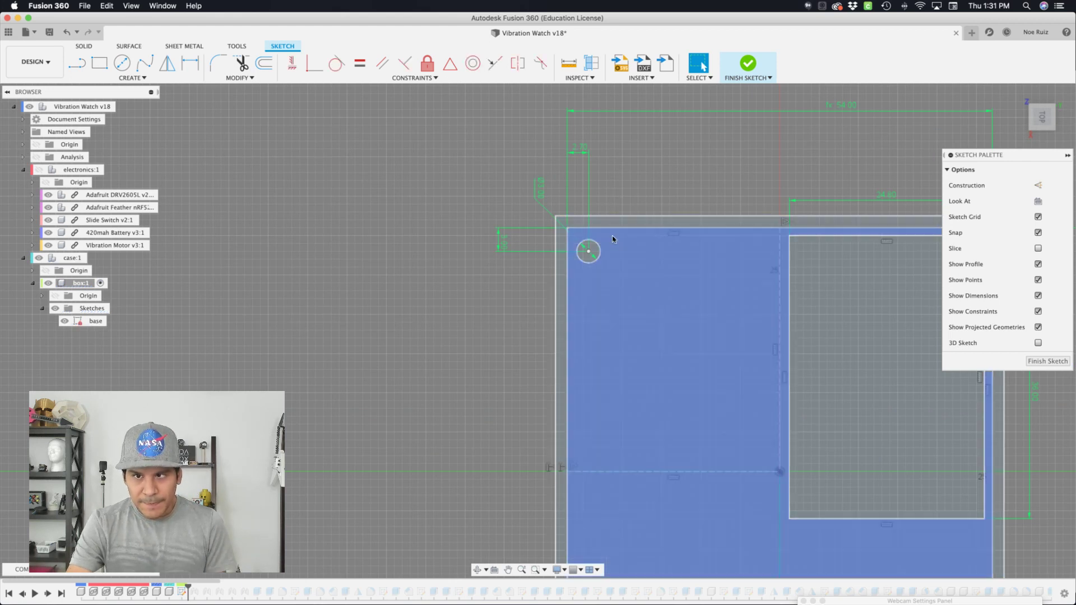
scroll(607, 239, up, 2)
click(561, 244)
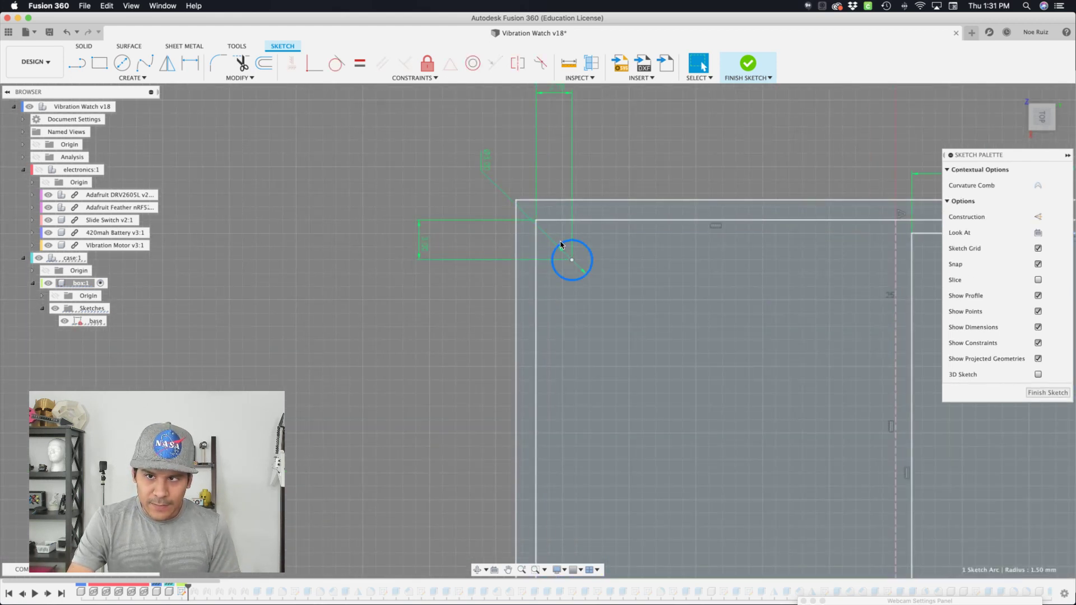
scroll(561, 245, down, 1)
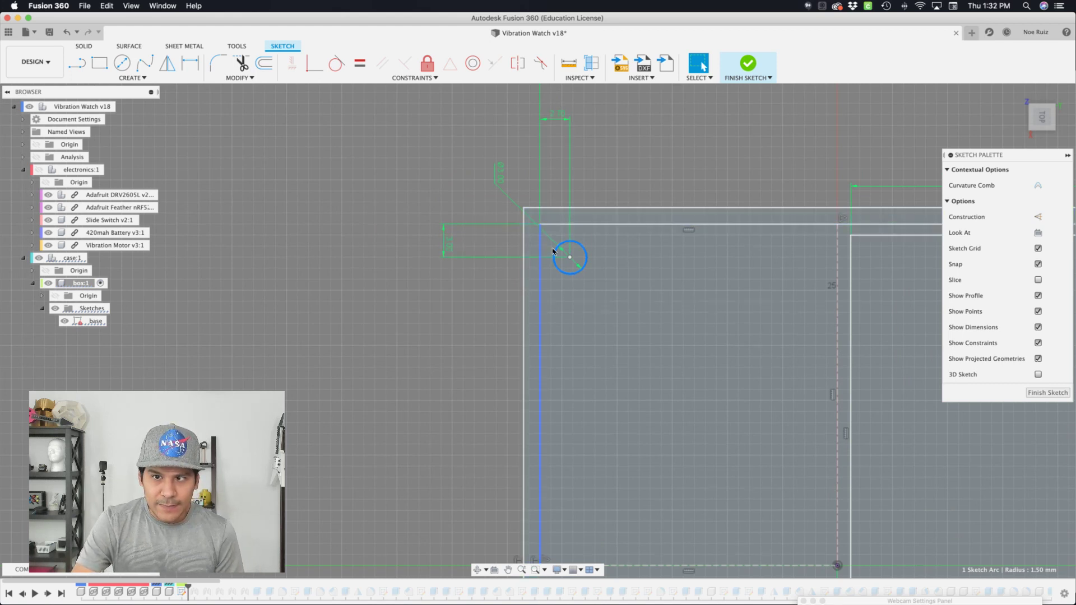
scroll(563, 231, up, 1)
key(Escape)
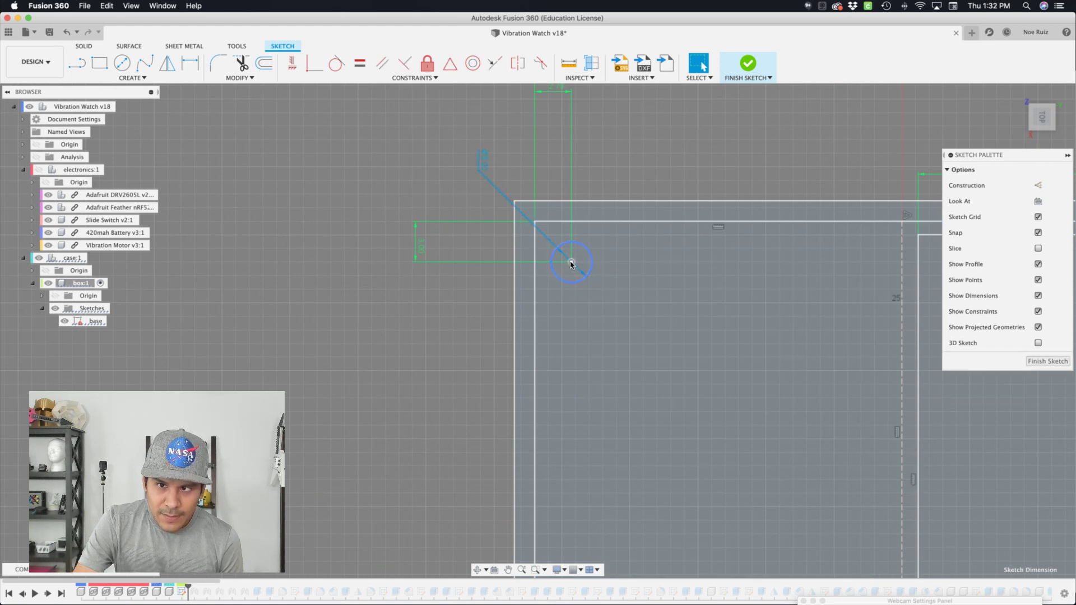
click(535, 245)
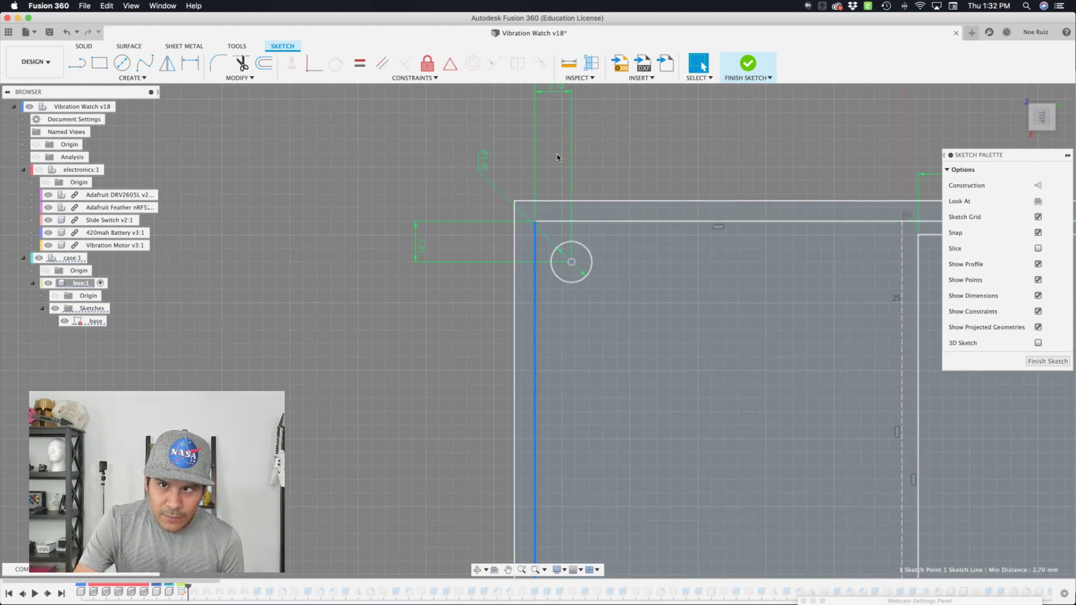
Move the upper-left circle's horizontal dimension nearer the case edge, and select the inner wall's upper line together with the circle's vertical dimension
scroll(557, 157, down, 1)
drag(559, 98, 562, 145)
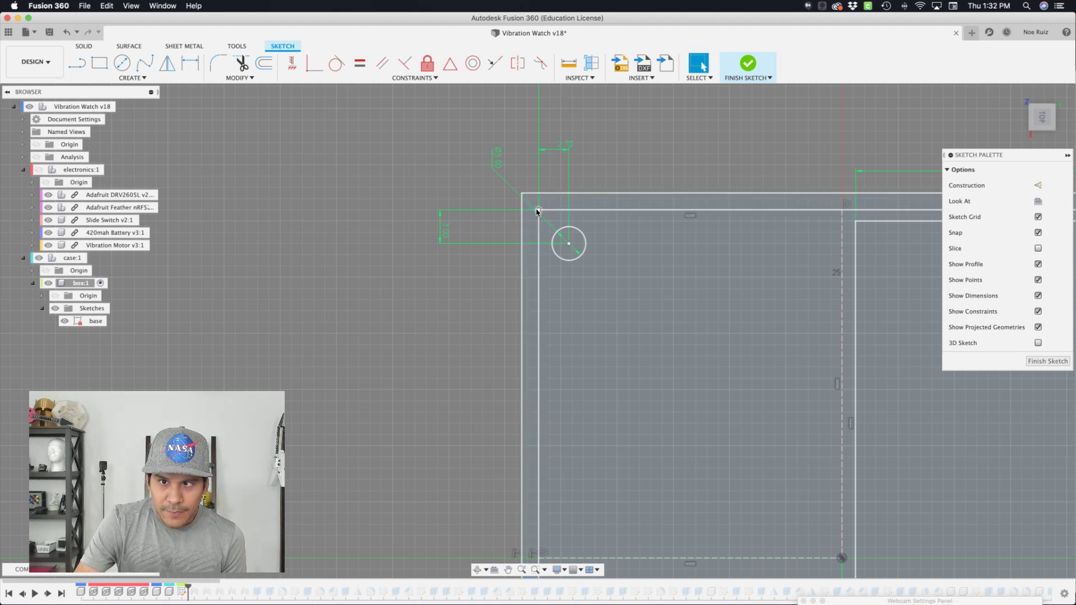
click(577, 210)
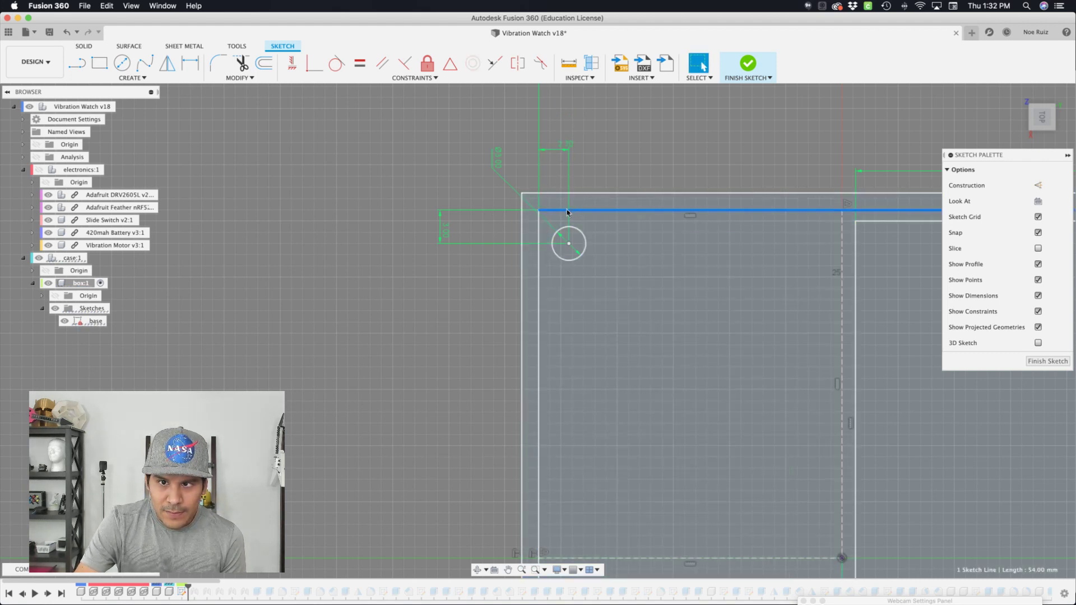
shift+click(446, 227)
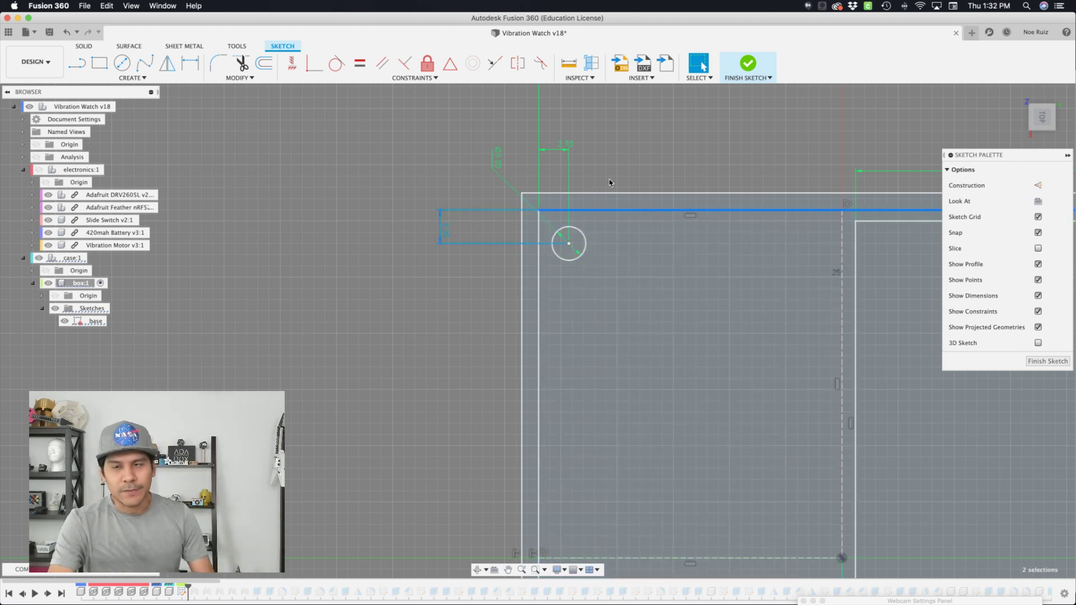
Review the whole base sketch and select the wall profile between the inner and outer outlines
scroll(610, 178, down, 5)
middle_drag(639, 201, 593, 210)
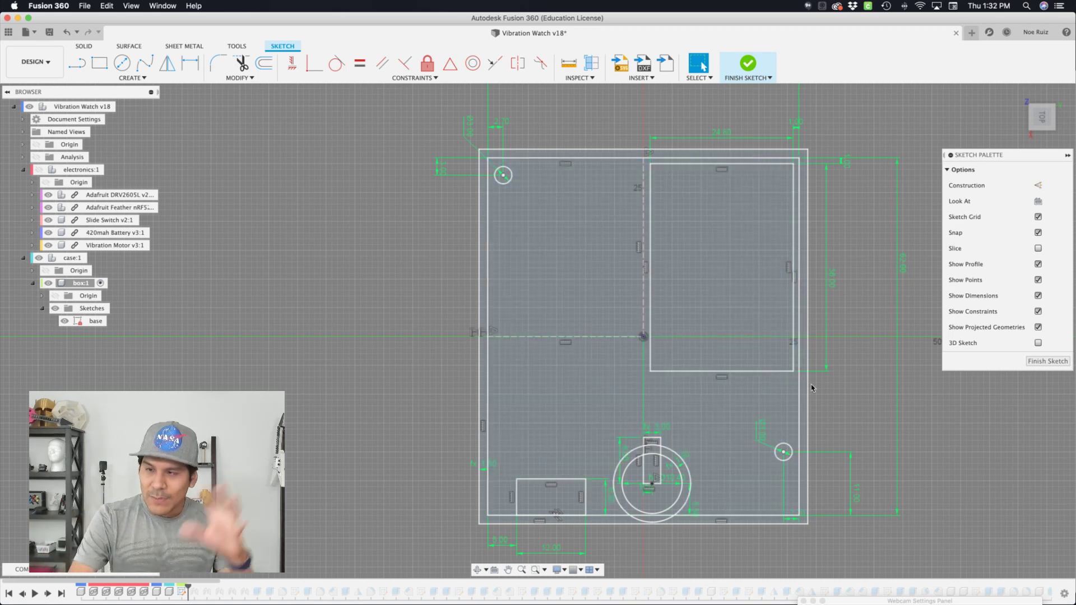
scroll(807, 441, up, 2)
click(805, 407)
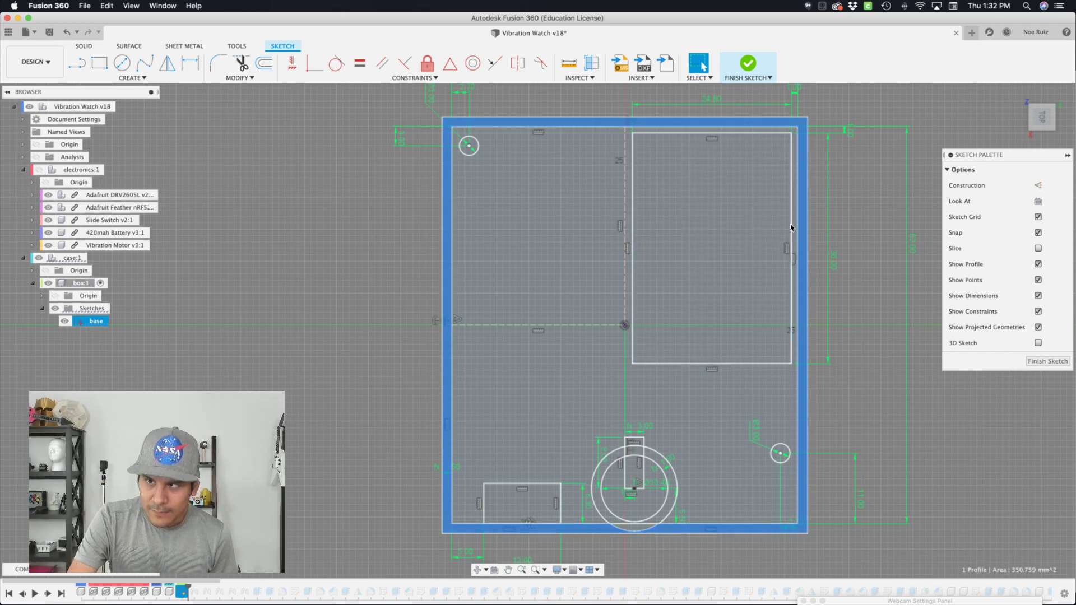
middle_drag(816, 161, 803, 190)
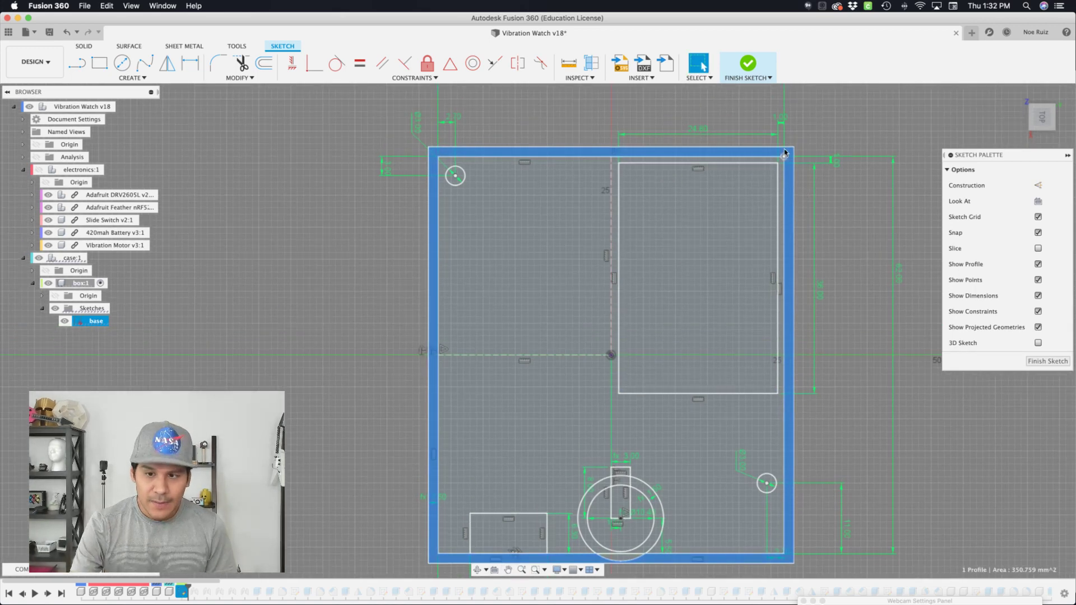
Check the expression behind the offset dimension between the inner and outer wall lines
scroll(438, 496, up, 5)
double_click(436, 498)
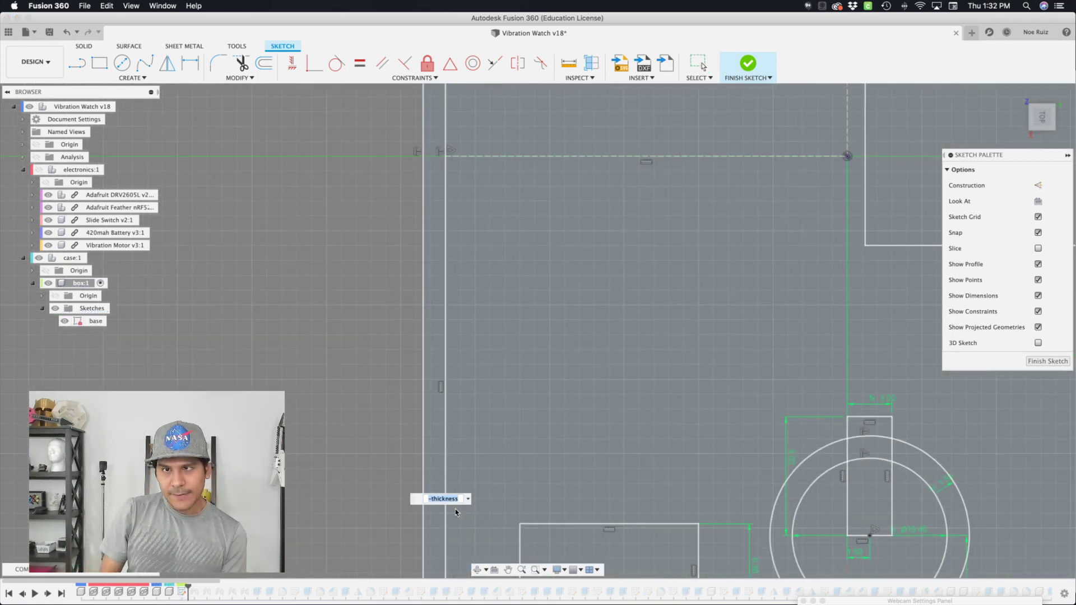
key(Return)
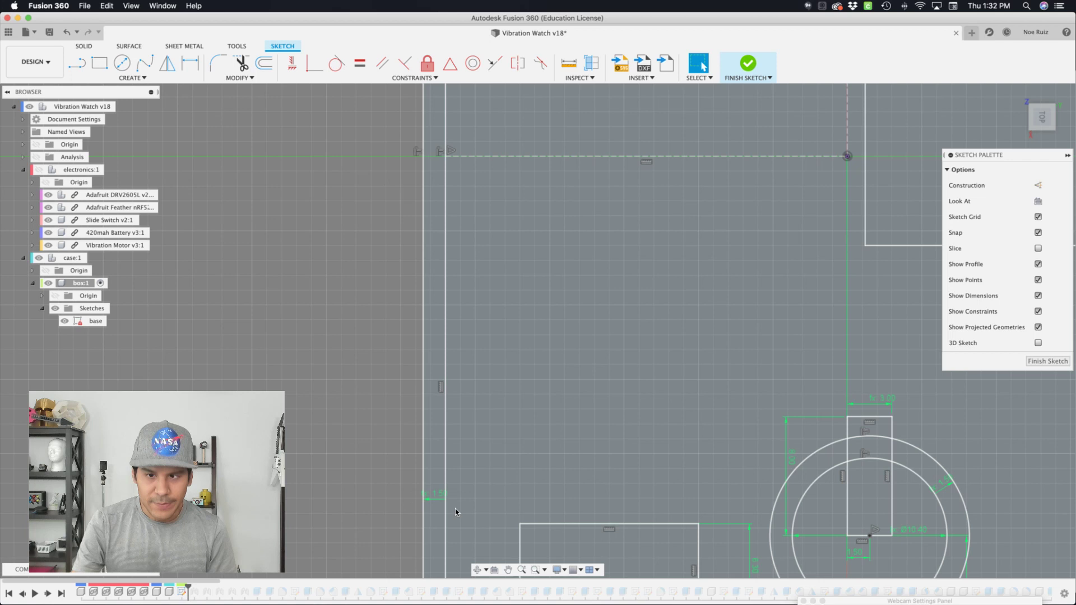
Set the user parameter thickness to 3 mm and inspect how the sketch's walls and ring respond
click(481, 509)
key(shift+p)
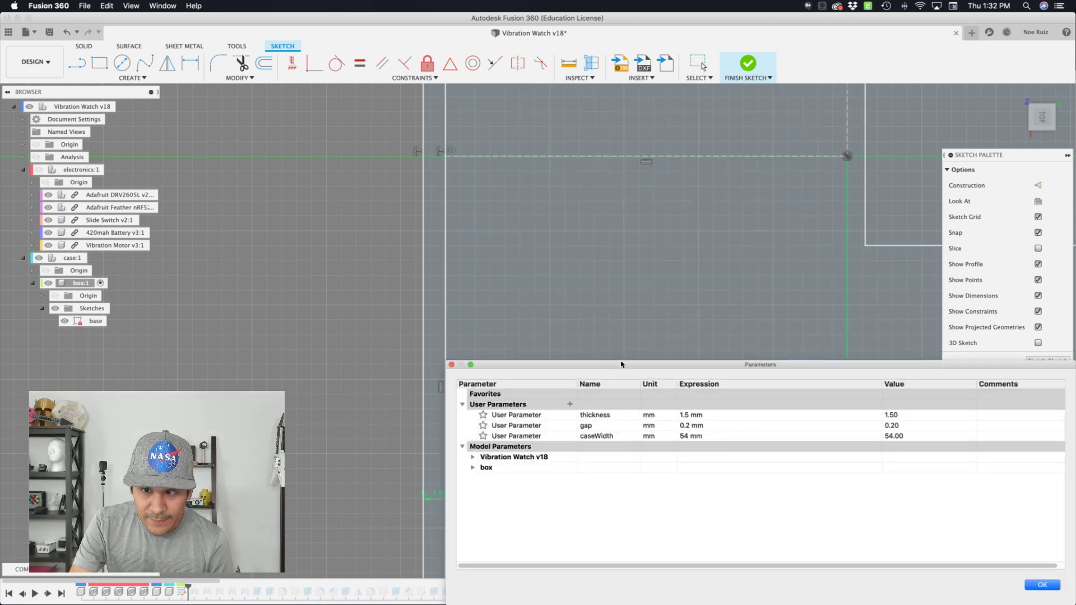
drag(621, 364, 695, 374)
click(768, 428)
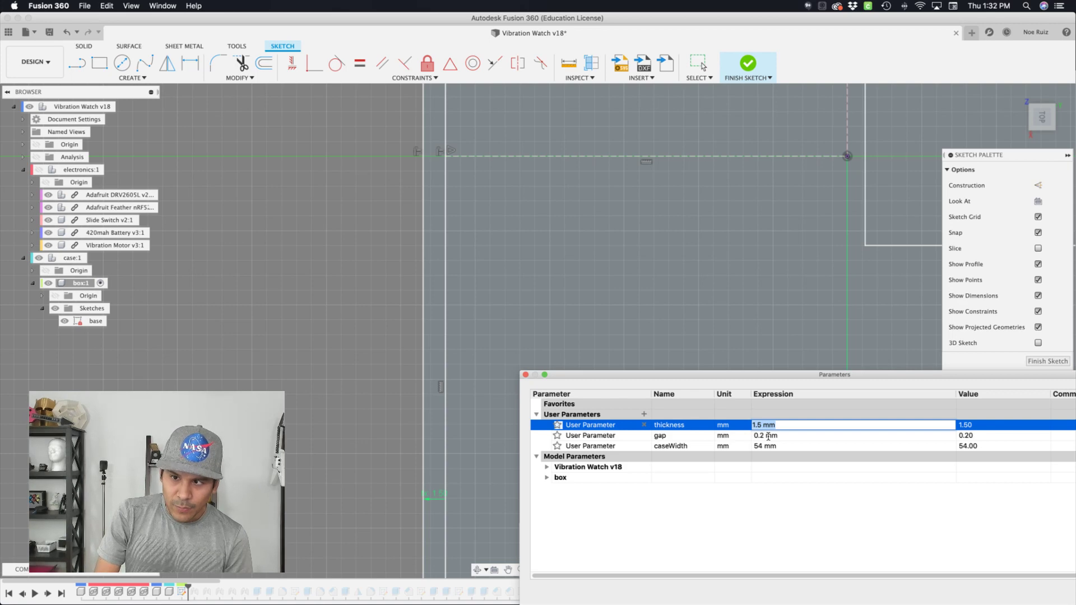
key(Return)
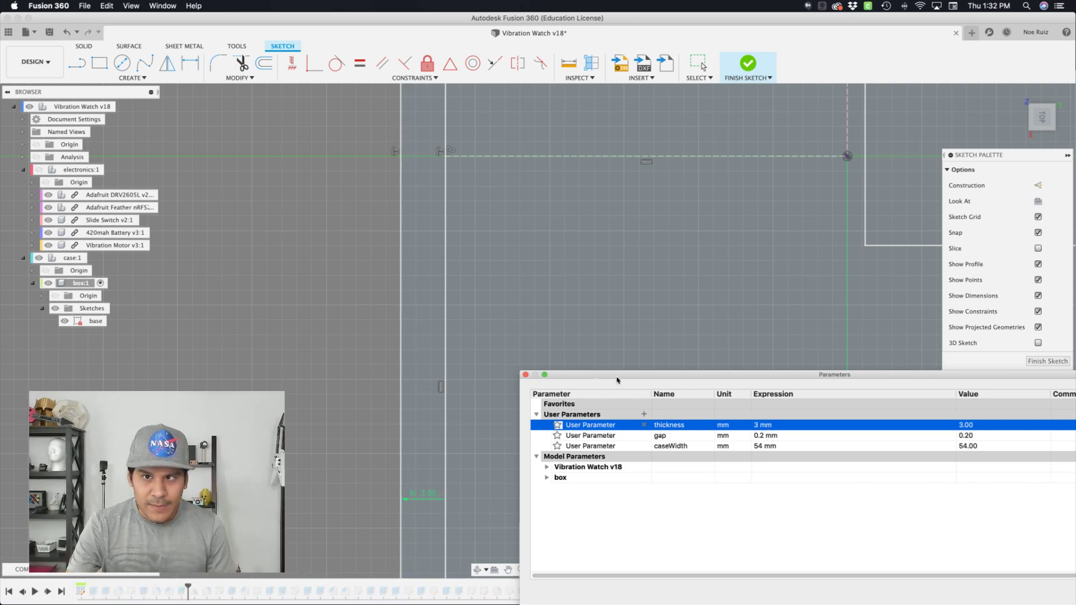
scroll(561, 325, down, 5)
mouse_move(662, 234)
middle_down()
mouse_move(566, 236)
mouse_move(468, 258)
middle_up()
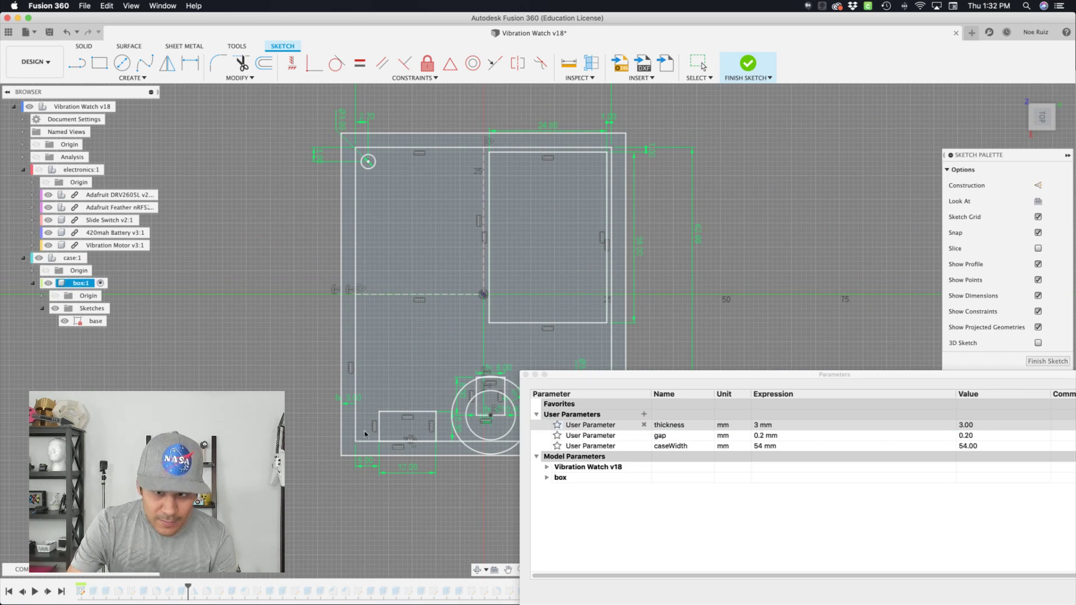
scroll(397, 423, up, 4)
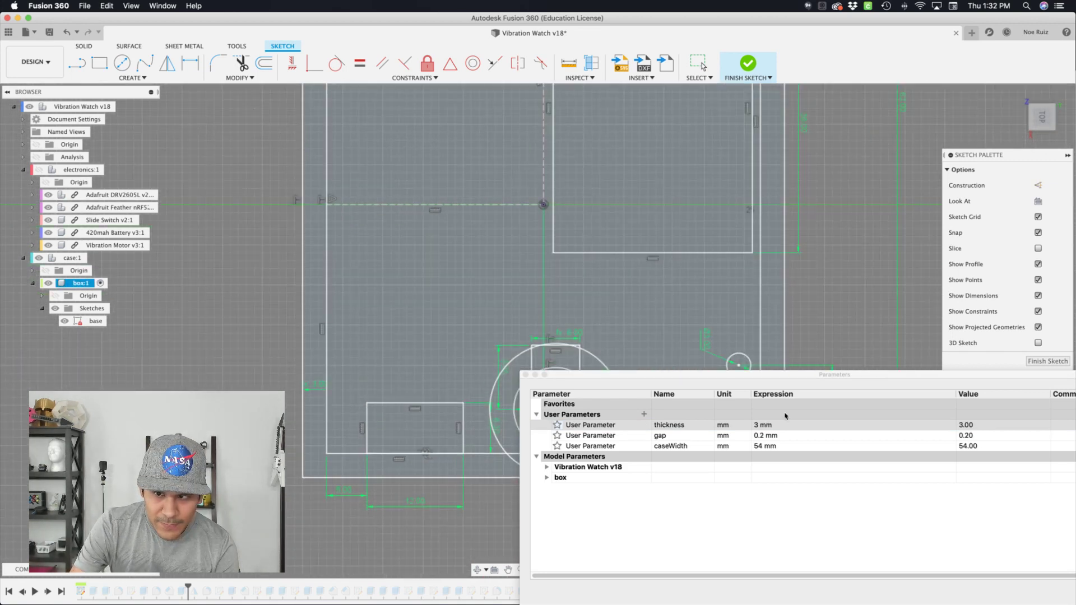
Set the thickness parameter back to 1.5 mm and close the parameters dialog
double_click(763, 426)
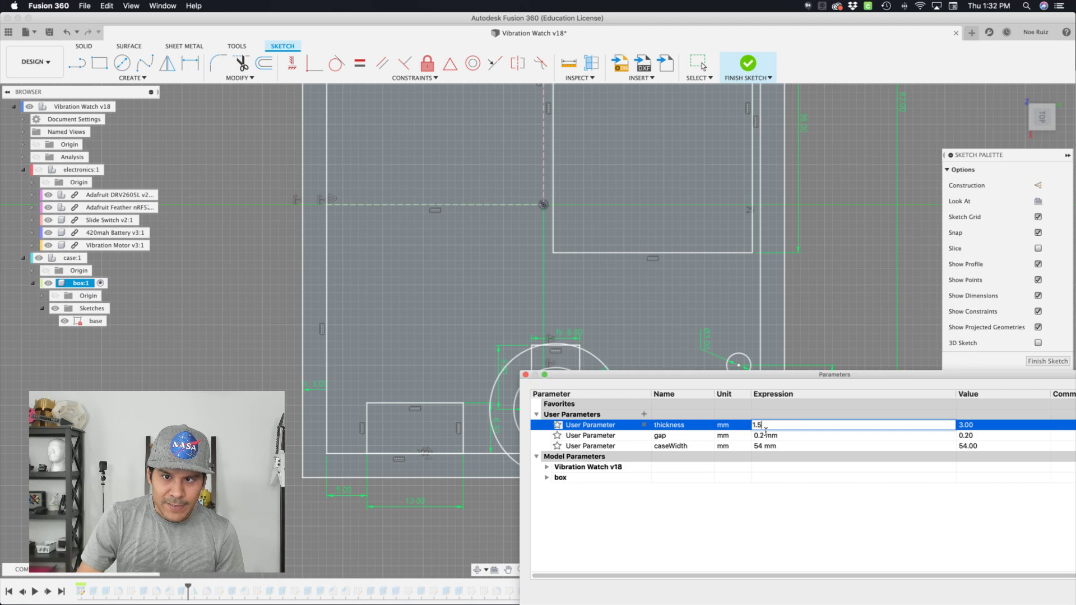
text(1.5)
key(Return)
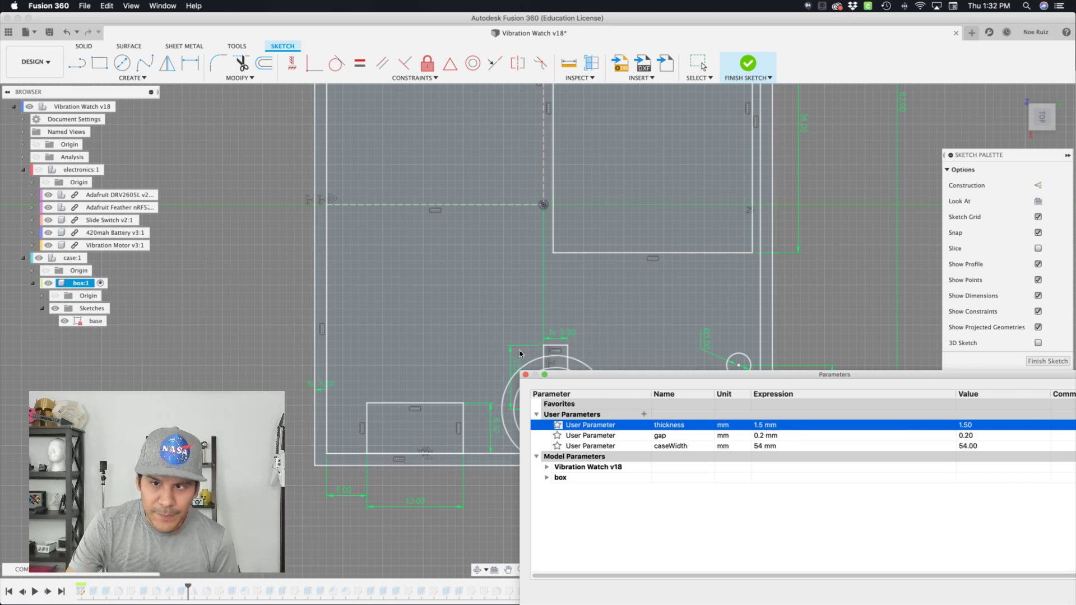
scroll(520, 354, down, 4)
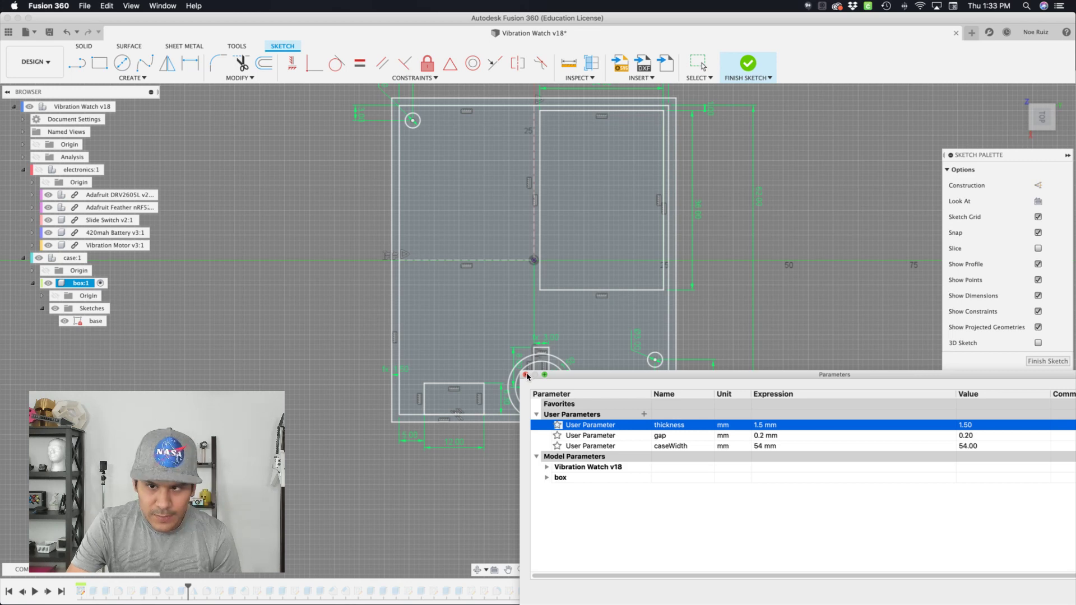
click(526, 375)
scroll(404, 402, up, 3)
scroll(401, 402, down, 3)
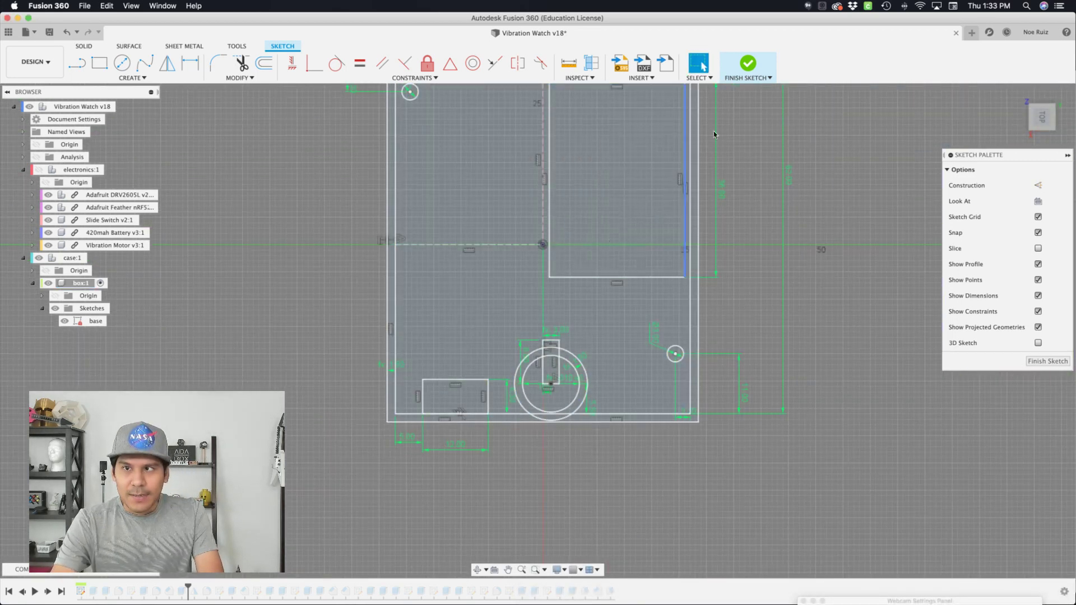
Finish the base sketch and show the electronics component in a 3D view of the parts
click(753, 63)
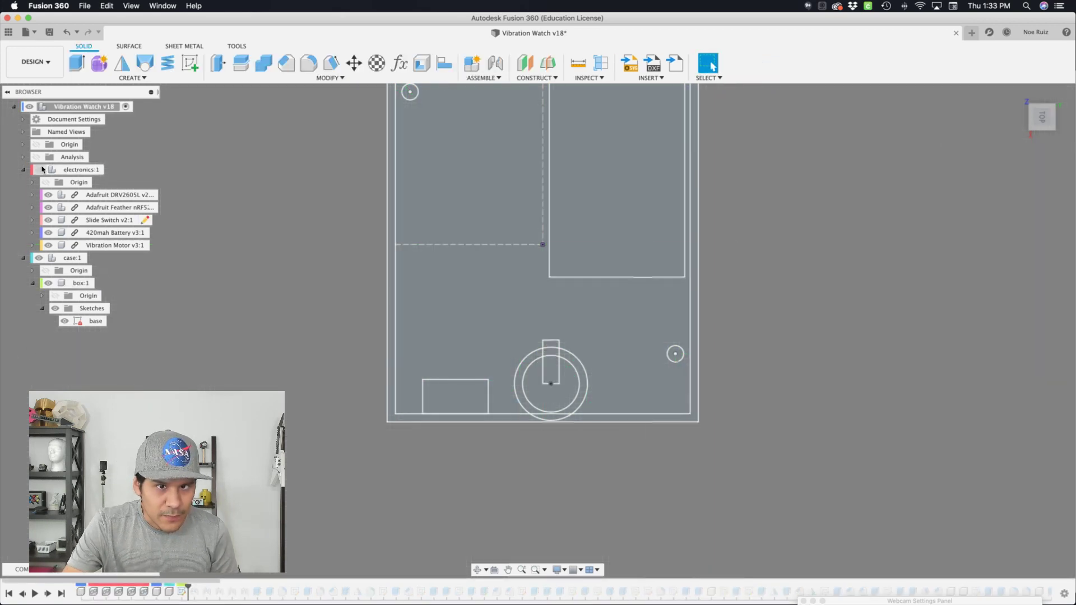
click(42, 170)
shift+middle_drag(718, 303, 504, 316)
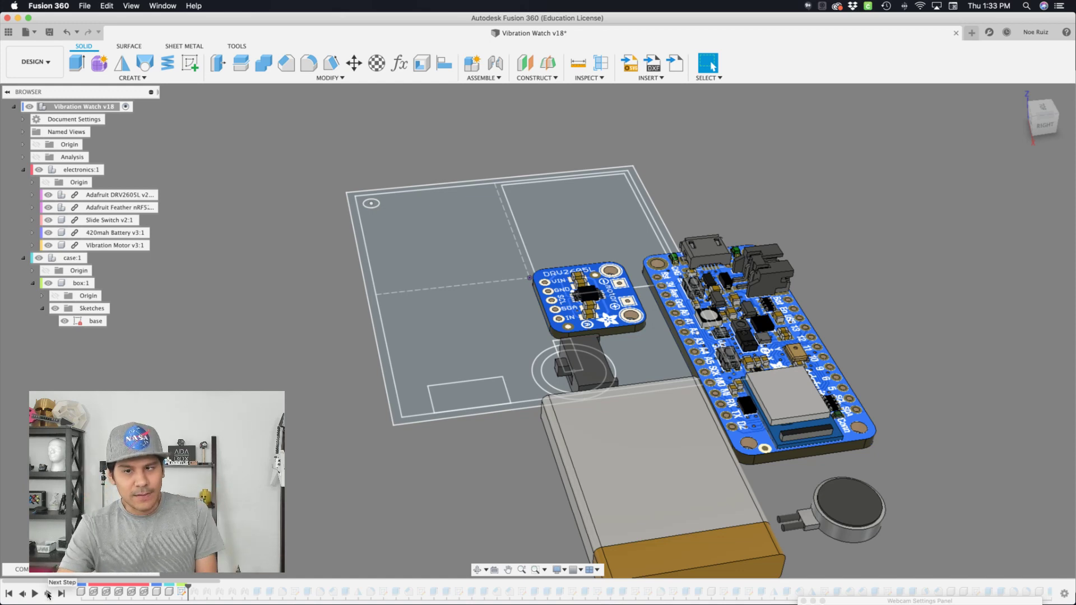
Advance the design history by one feature to the Feather board's joint and inspect the board's position on the sketch
click(49, 594)
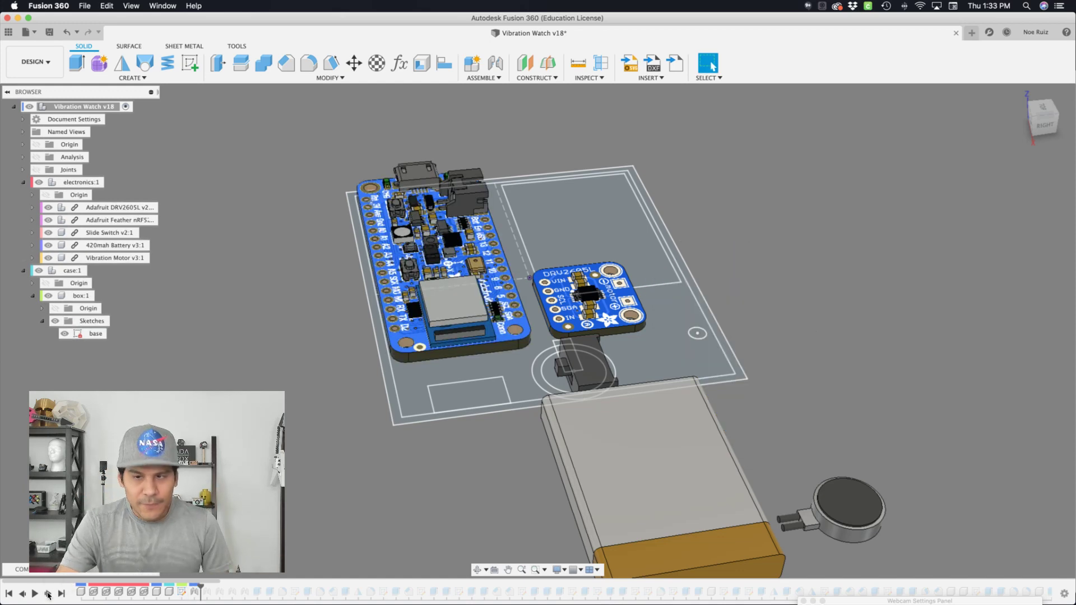
scroll(314, 212, up, 6)
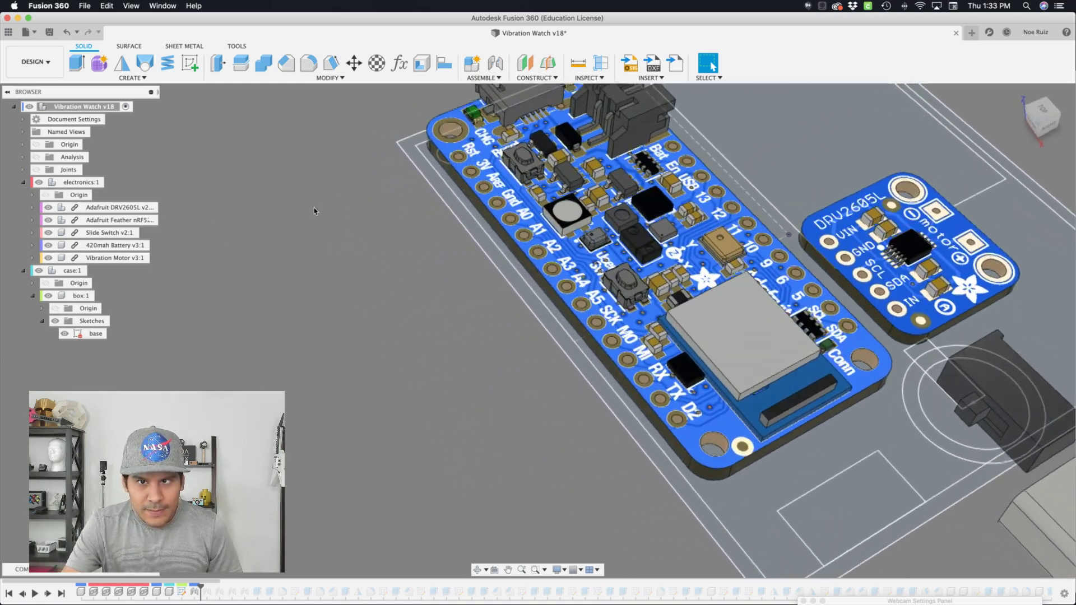
scroll(314, 211, down, 3)
shift+middle_drag(377, 204, 456, 317)
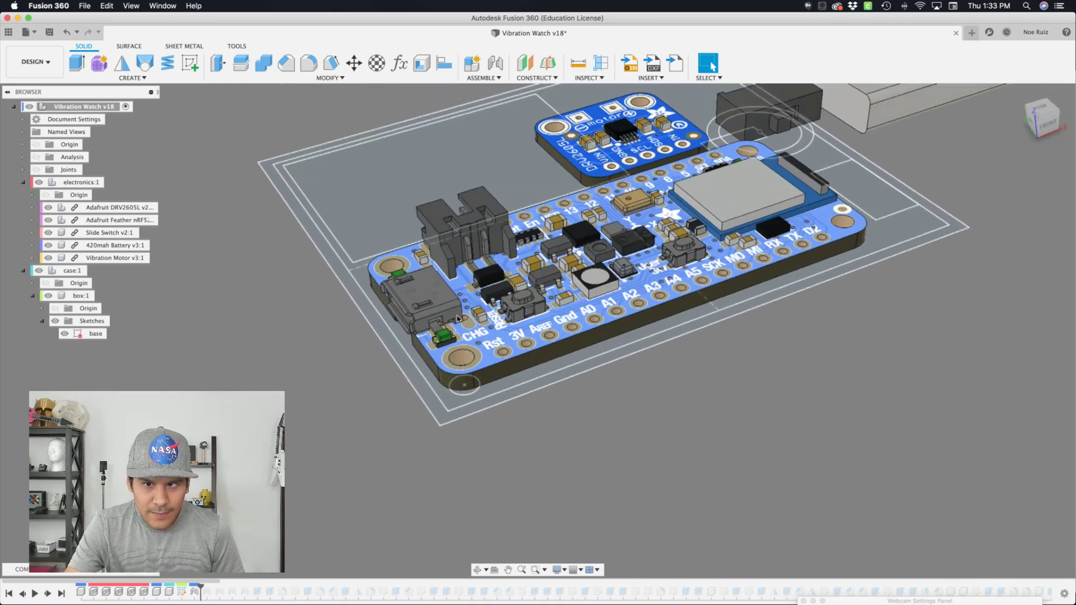
Check the radii of the Feather board's corner mounting hole and the sketch circle beneath it, and clear the selection
scroll(458, 318, up, 5)
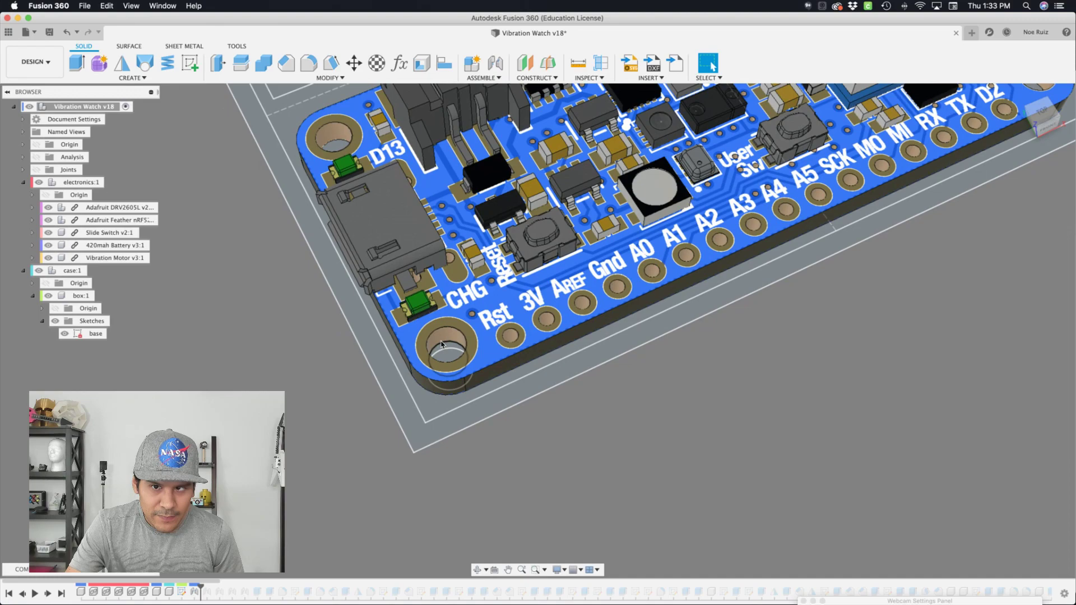
scroll(442, 344, down, 4)
shift+middle_drag(442, 344, 452, 396)
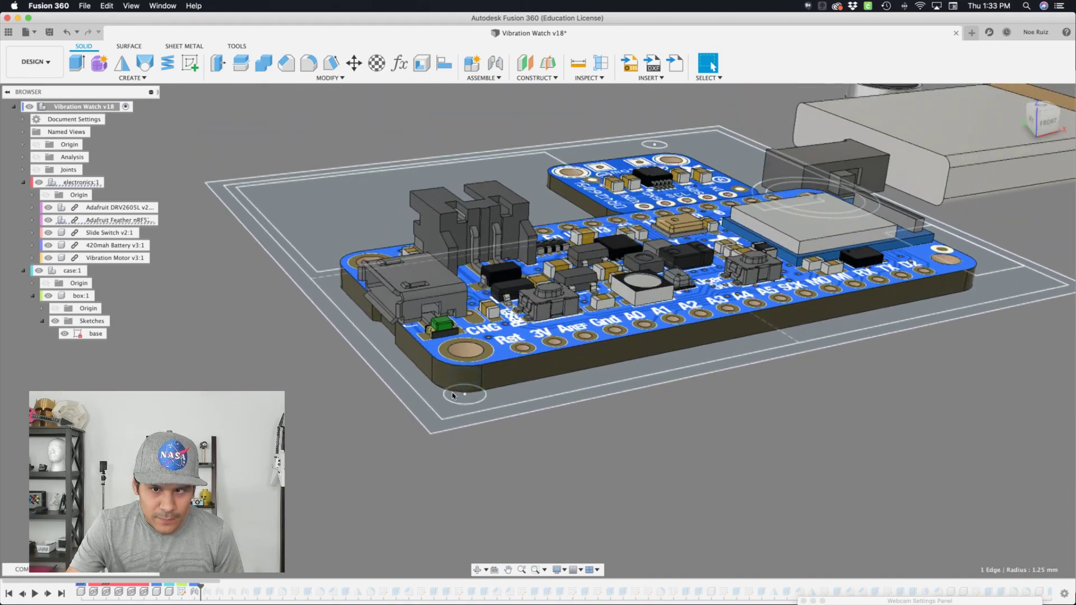
click(449, 403)
scroll(452, 404, up, 3)
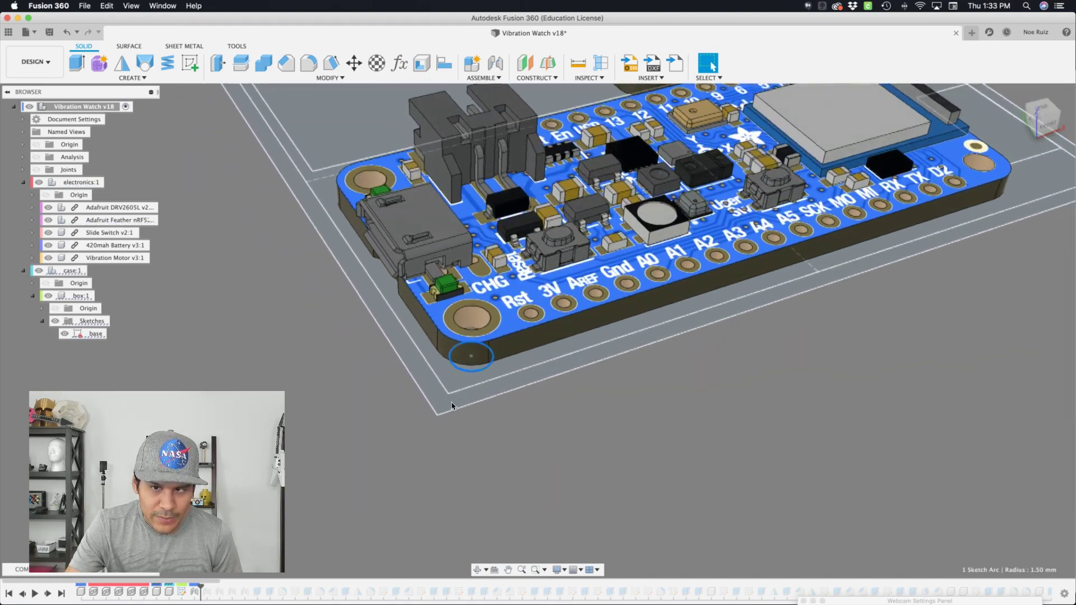
scroll(452, 405, down, 5)
shift+middle_drag(452, 406, 587, 234)
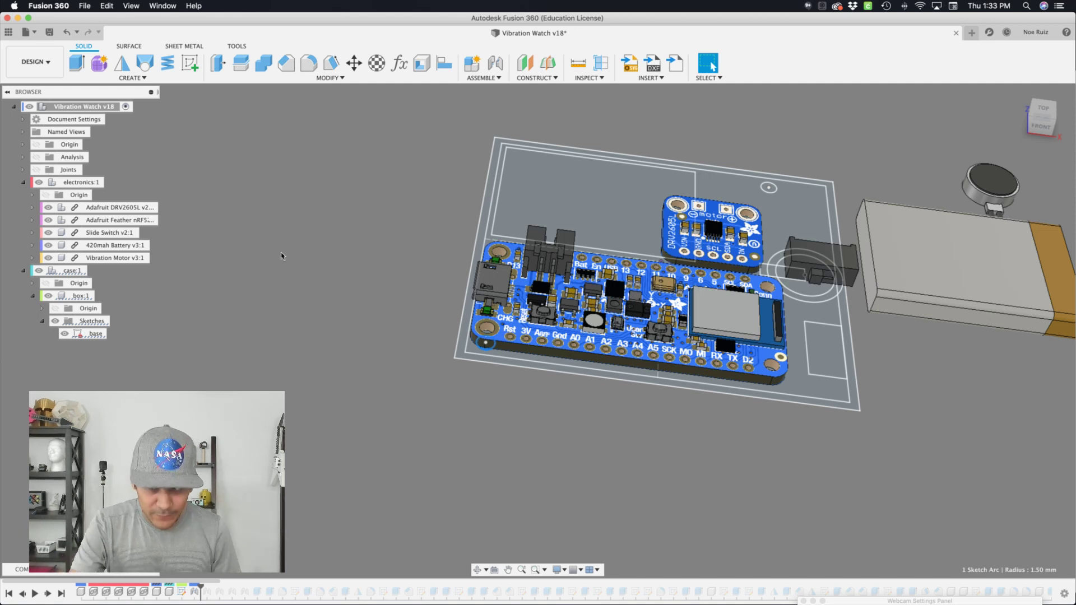
key(Escape)
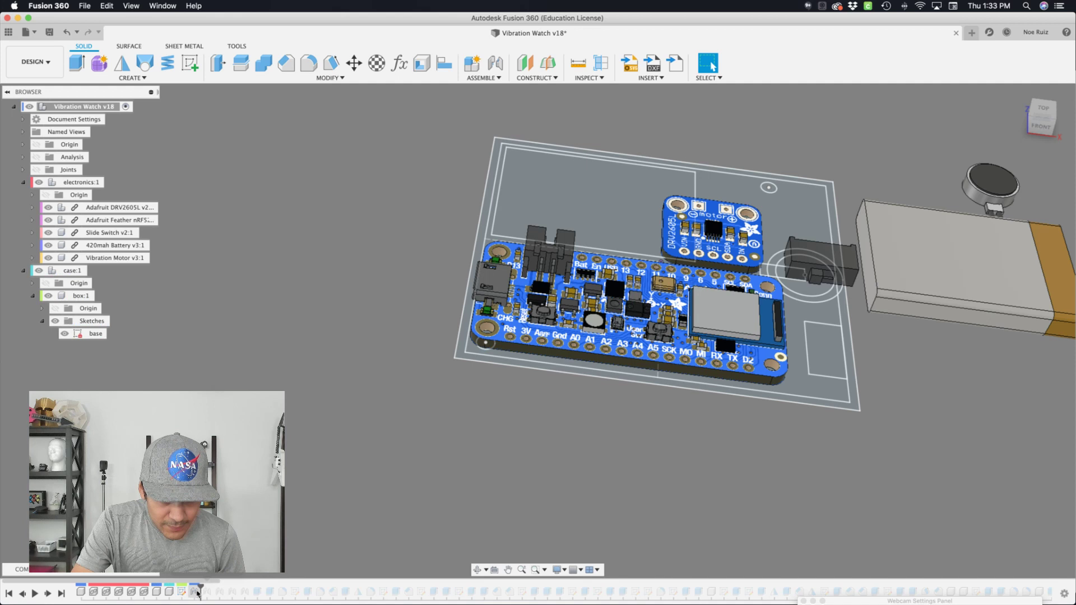
Review the snaps, angle and offsets of the joint between the Feather board and the box, and close the joint
double_click(202, 590)
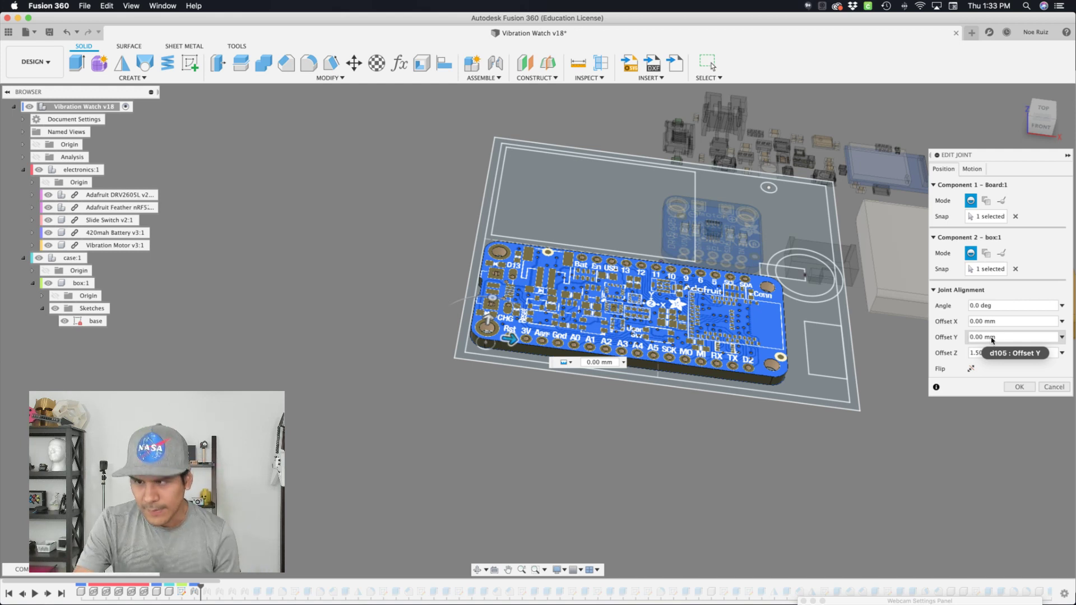
key(Return)
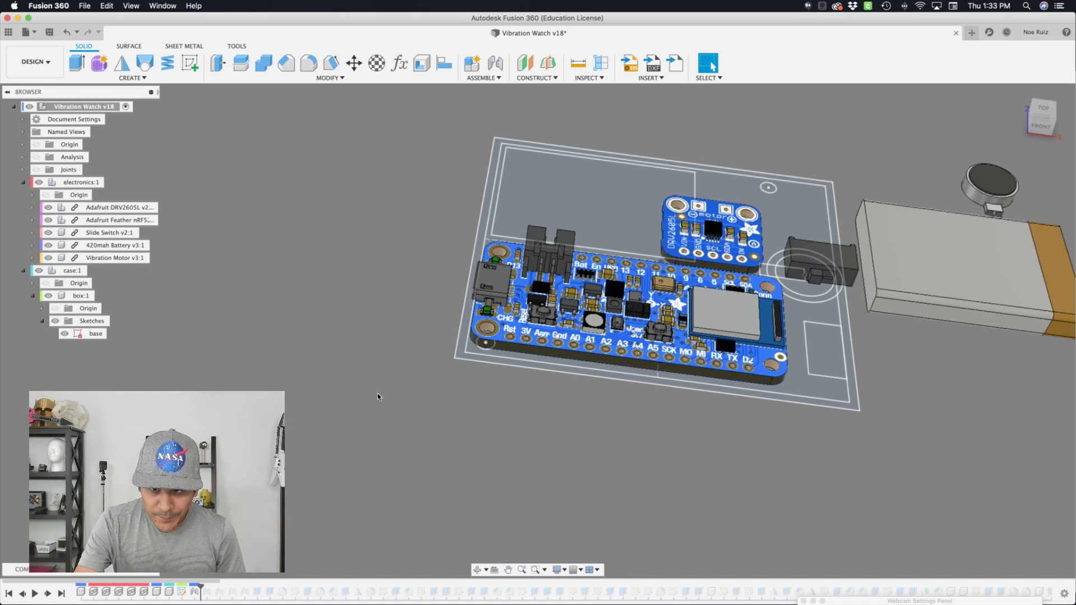
shift+middle_drag(377, 397, 314, 414)
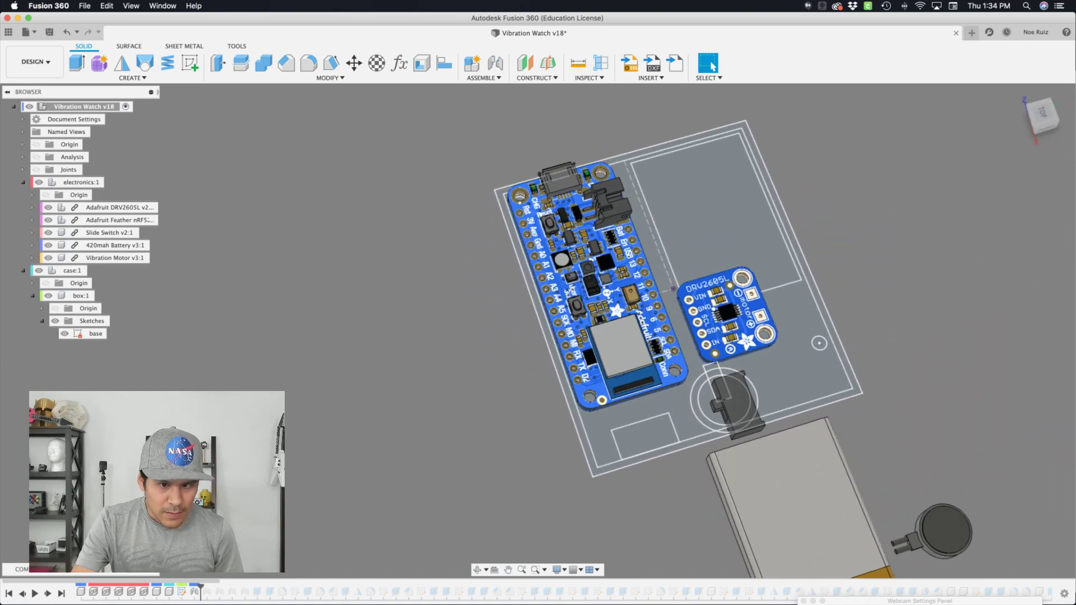
Advance the design history by one feature to the DRV2605L board's joint and inspect the board's position
click(48, 594)
shift+middle_drag(392, 426, 630, 302)
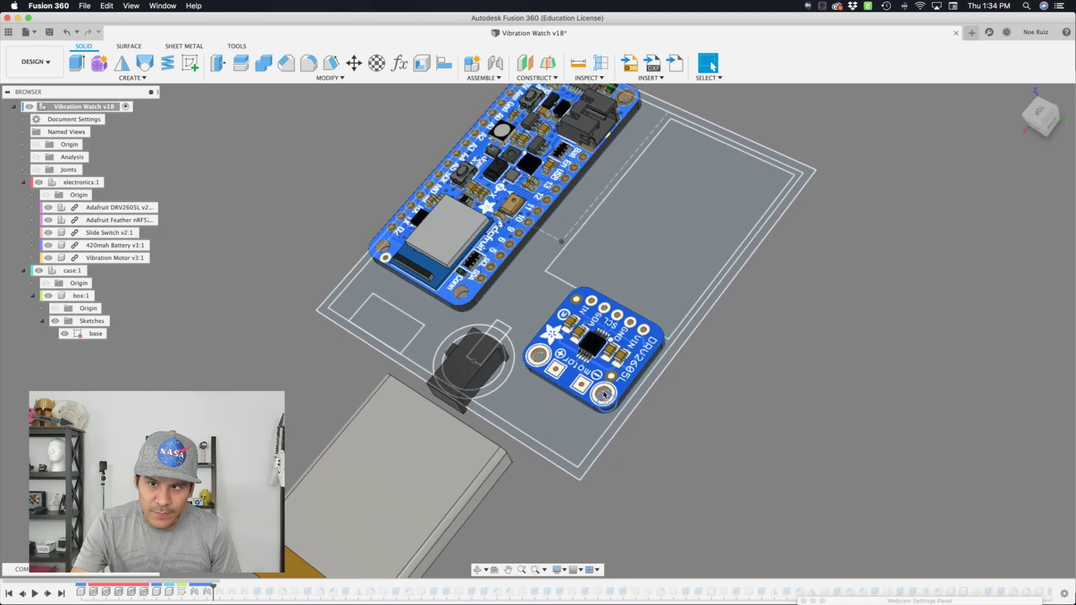
scroll(630, 301, up, 5)
scroll(637, 432, down, 3)
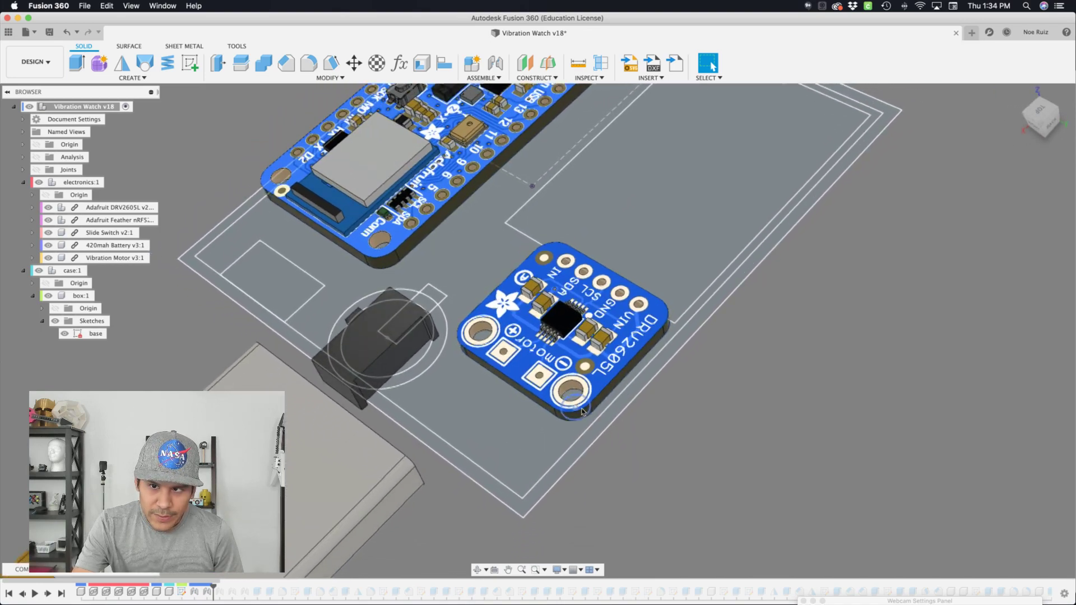
Check the radii of the DRV2605L board's corner mounting hole and the sketch circle beneath it
scroll(577, 383, up, 2)
shift+middle_drag(578, 383, 591, 312)
click(620, 414)
scroll(621, 414, up, 2)
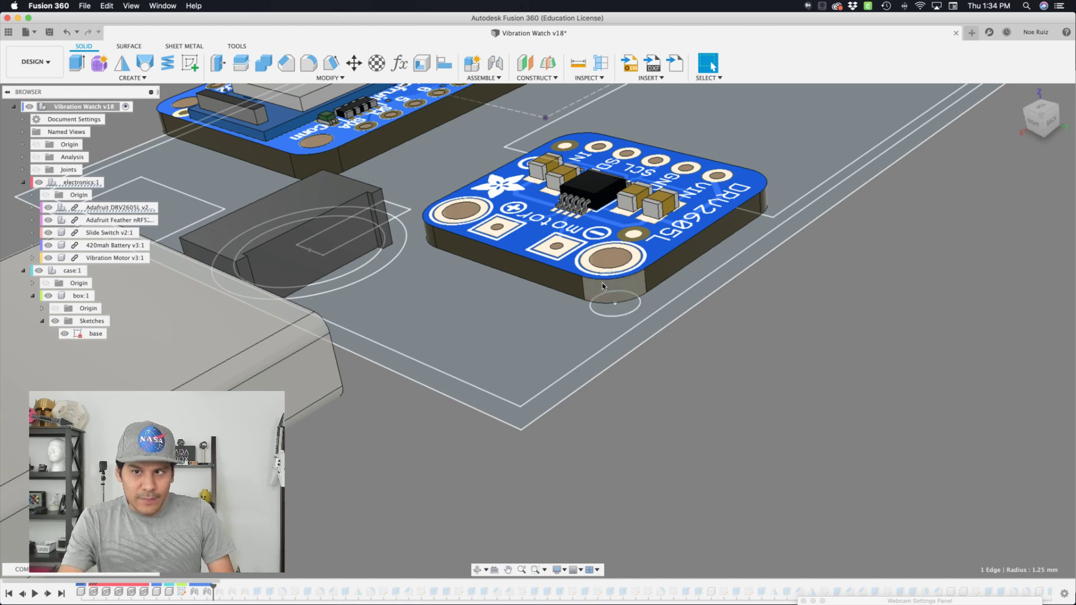
click(600, 316)
mouse_move(601, 317)
shift+middle_down()
mouse_move(643, 334)
mouse_move(502, 377)
mouse_move(264, 597)
shift+middle_up()
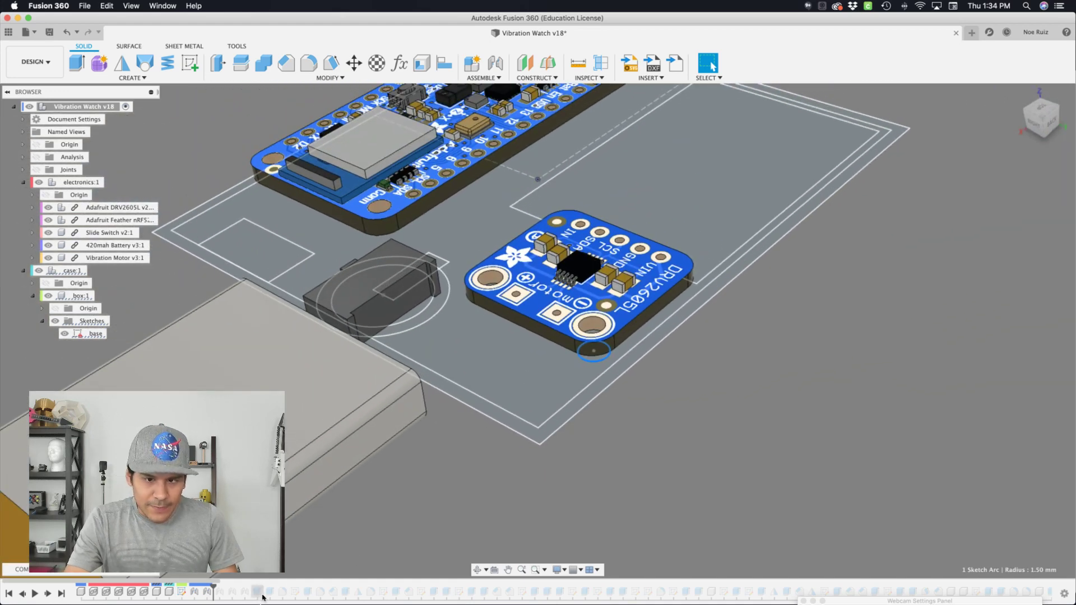
Set the DRV2605L board joint's Z offset to the thickness parameter and its angle to -90 degrees, and confirm the joint
double_click(206, 592)
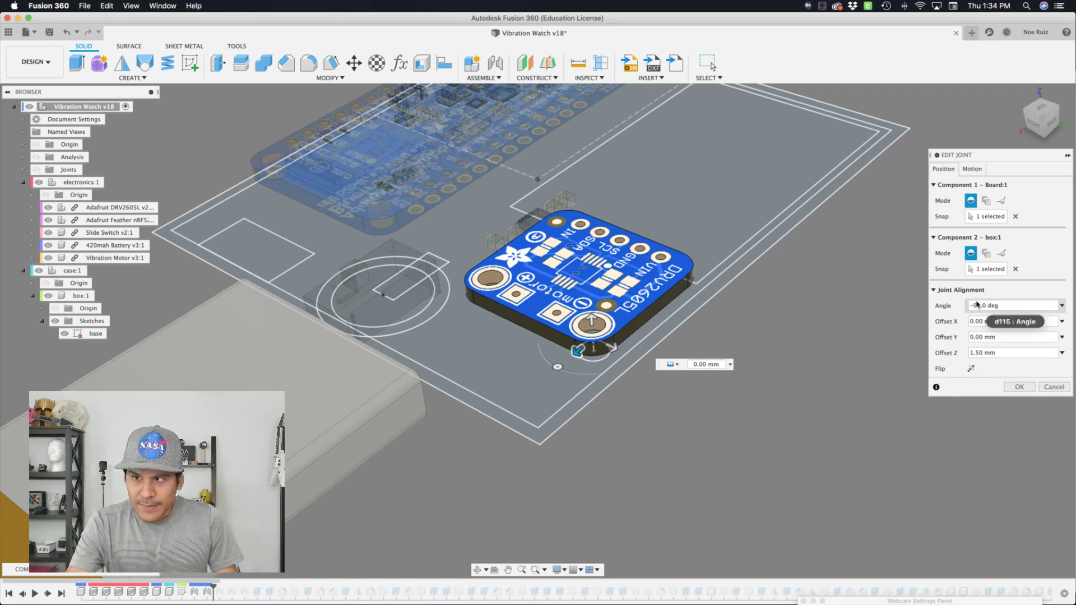
click(993, 355)
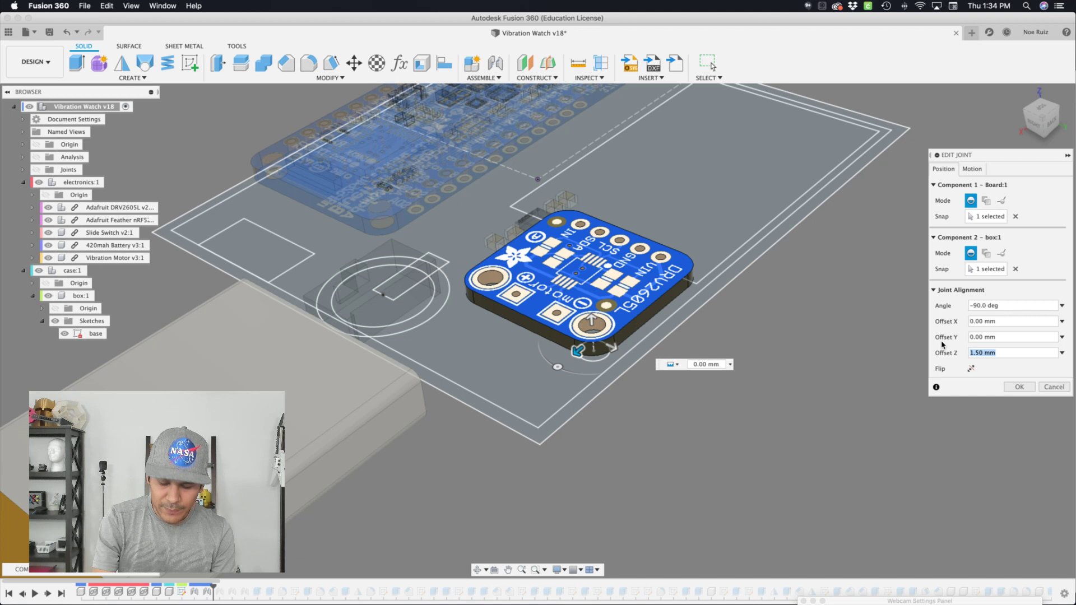
text(thickness)
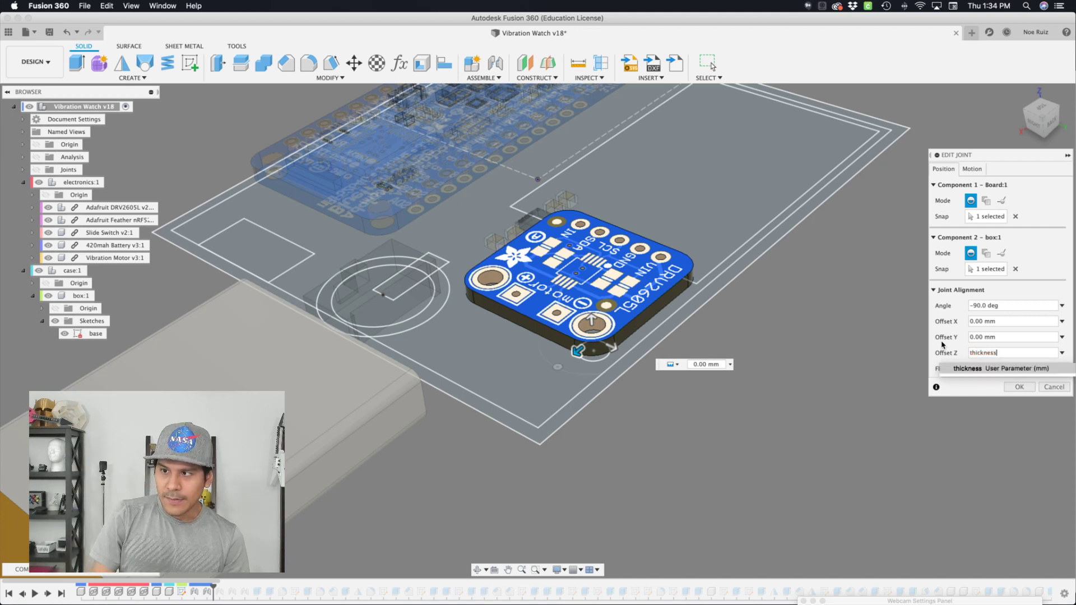
key(shift+Tab)
key(shift+Tab)
key(shift+Tab)
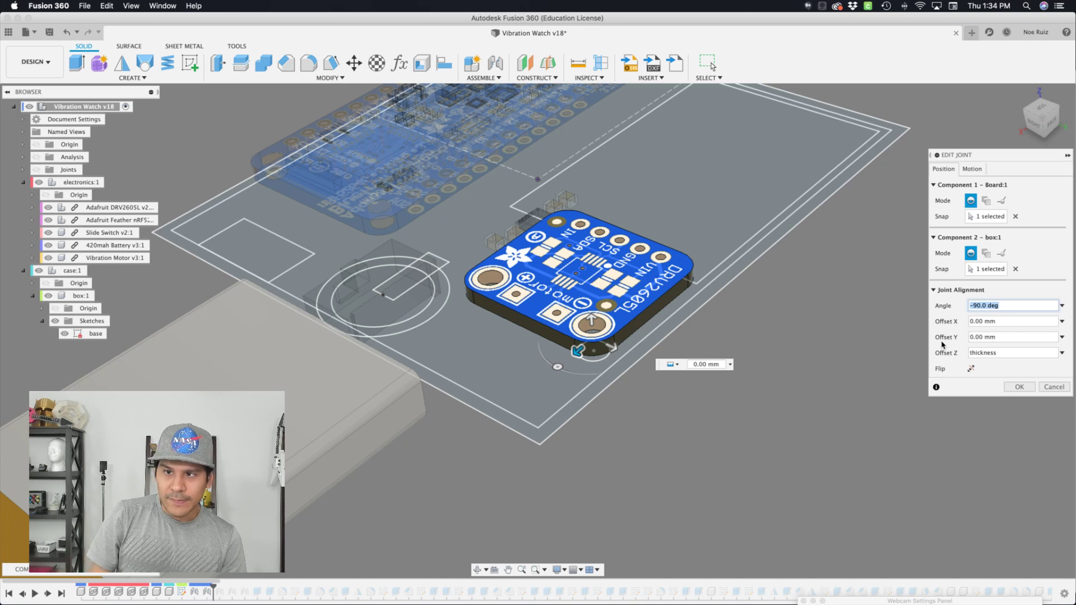
key(Return)
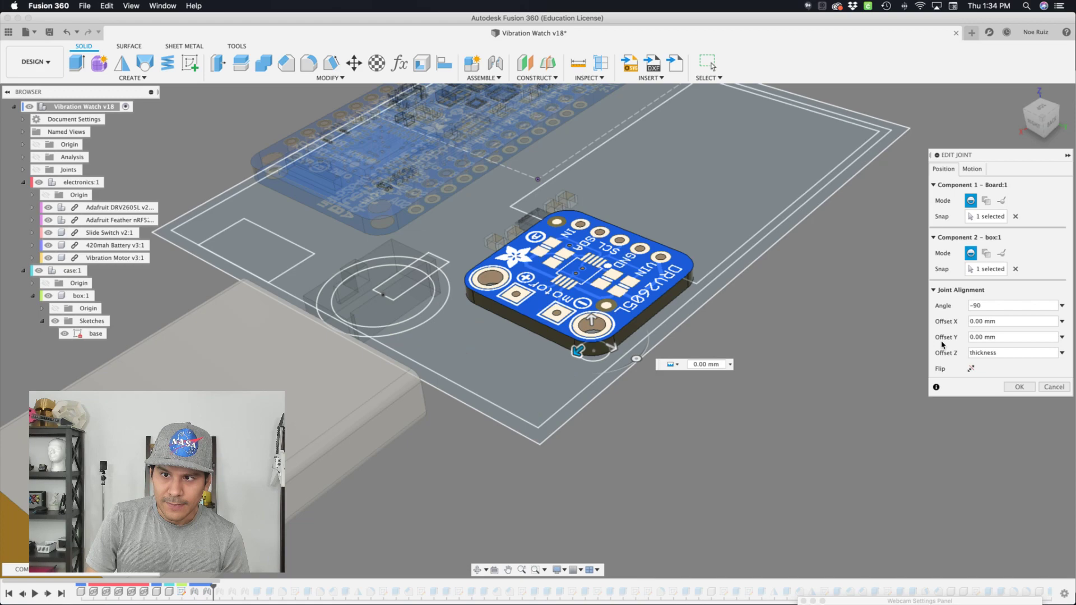
key(Return)
Advance the design history by one feature to the battery's joint and inspect the battery's position
mouse_move(700, 253)
shift+middle_down()
mouse_move(469, 369)
mouse_move(460, 340)
shift+middle_up()
click(48, 594)
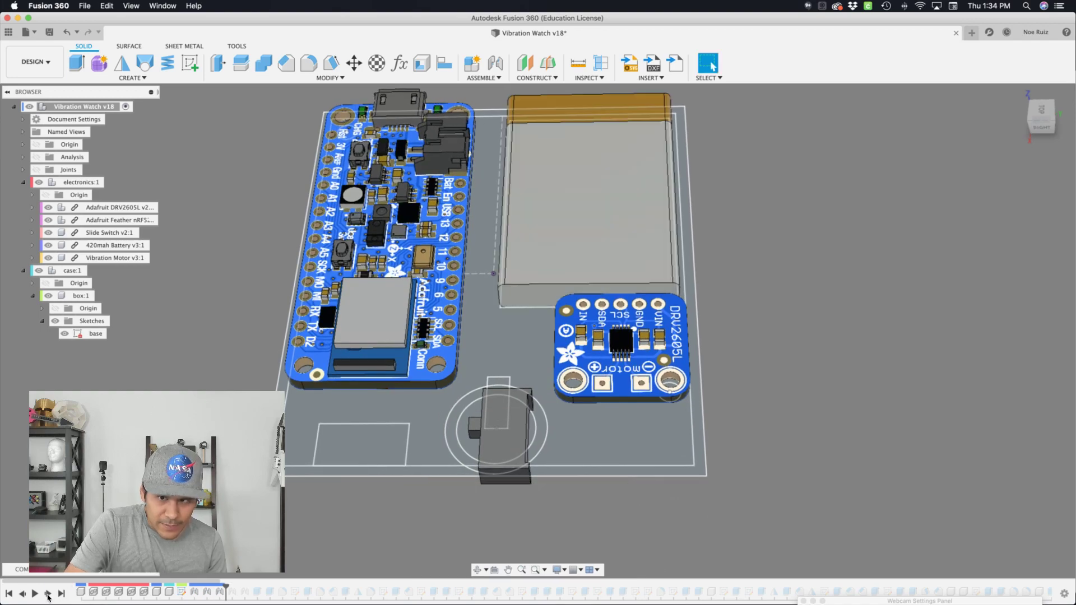
shift+middle_drag(285, 389, 272, 593)
Open the battery's joint for editing and review its snaps on the battery's bottom face edge and the base sketch's battery rectangle
double_click(220, 593)
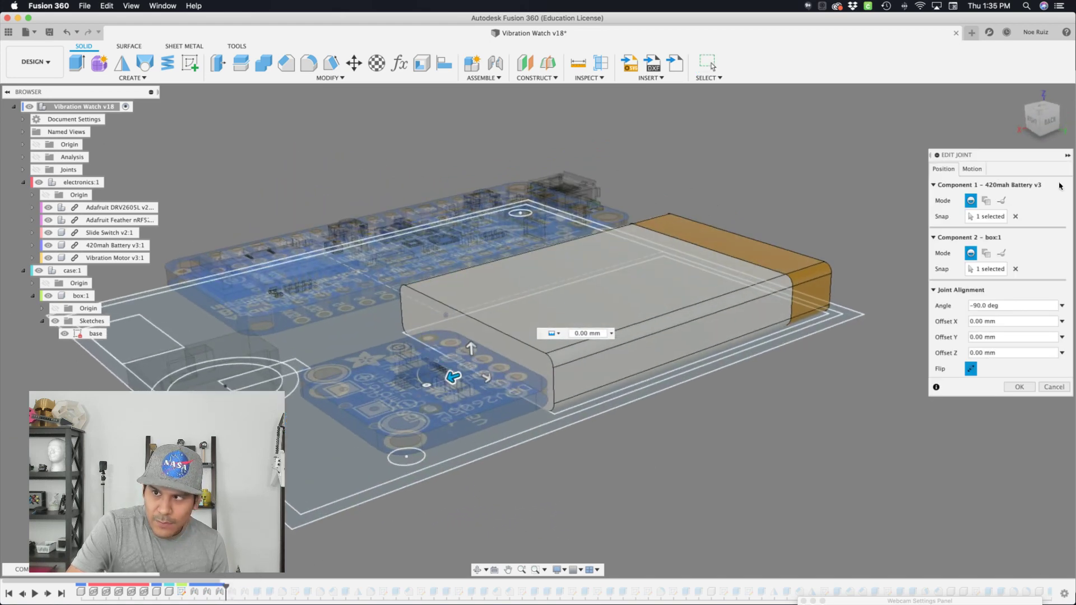
click(990, 217)
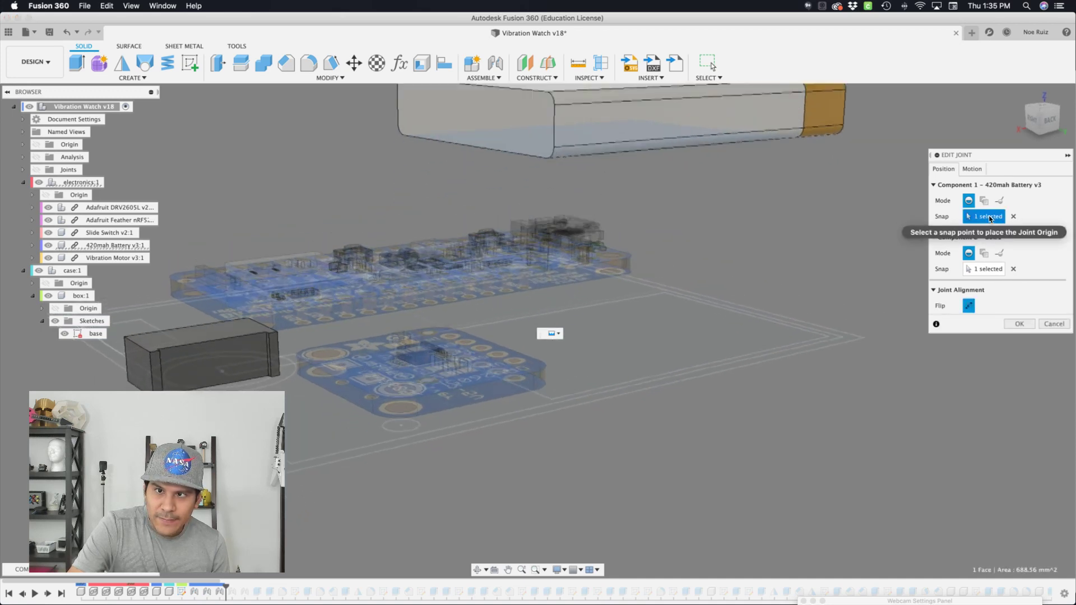
scroll(545, 196, up, 5)
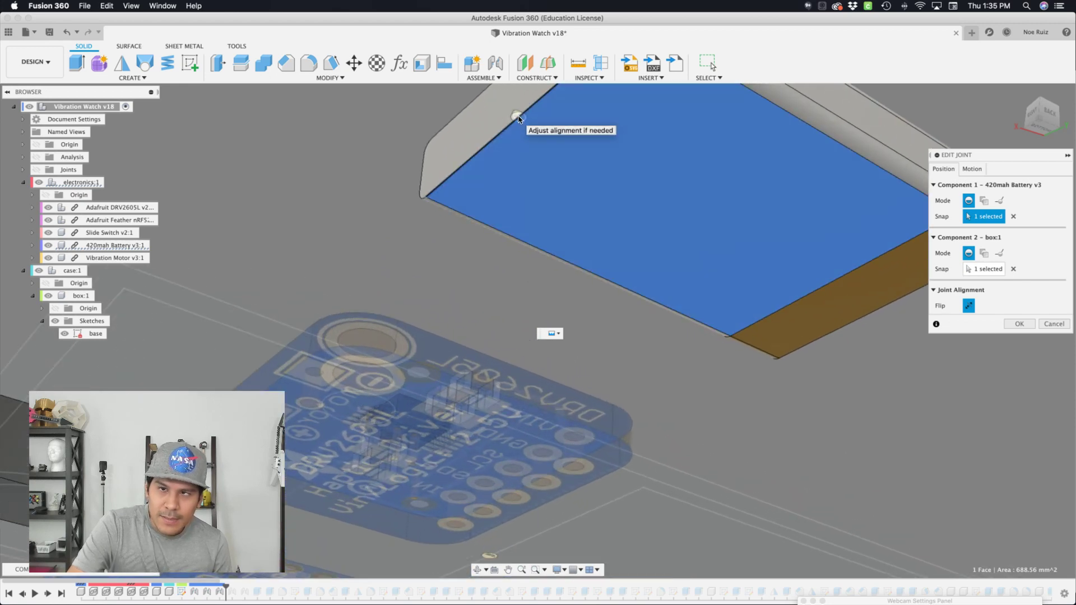
click(516, 120)
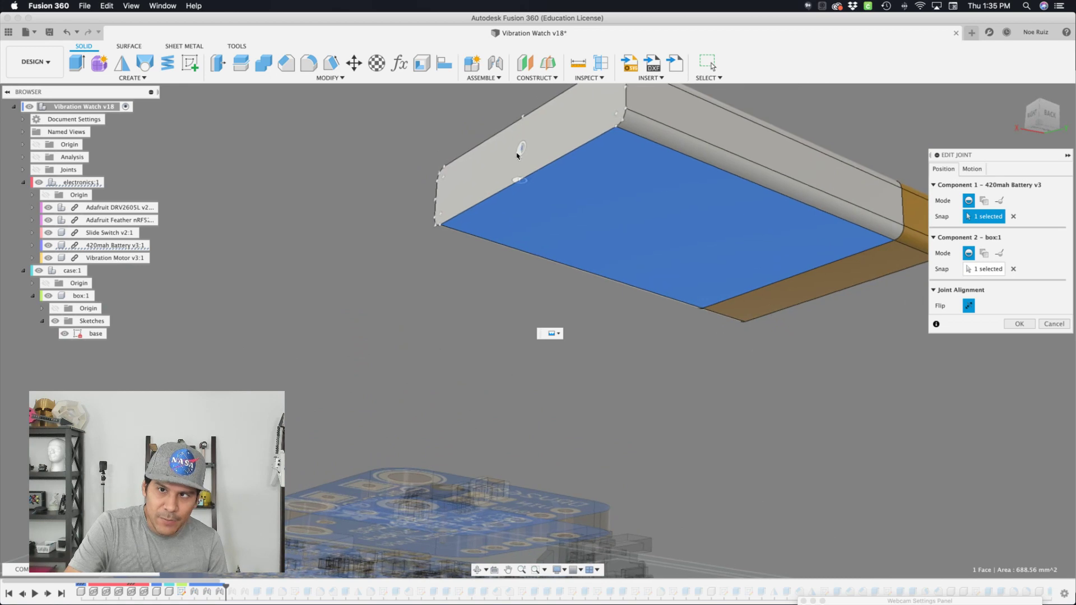
click(988, 269)
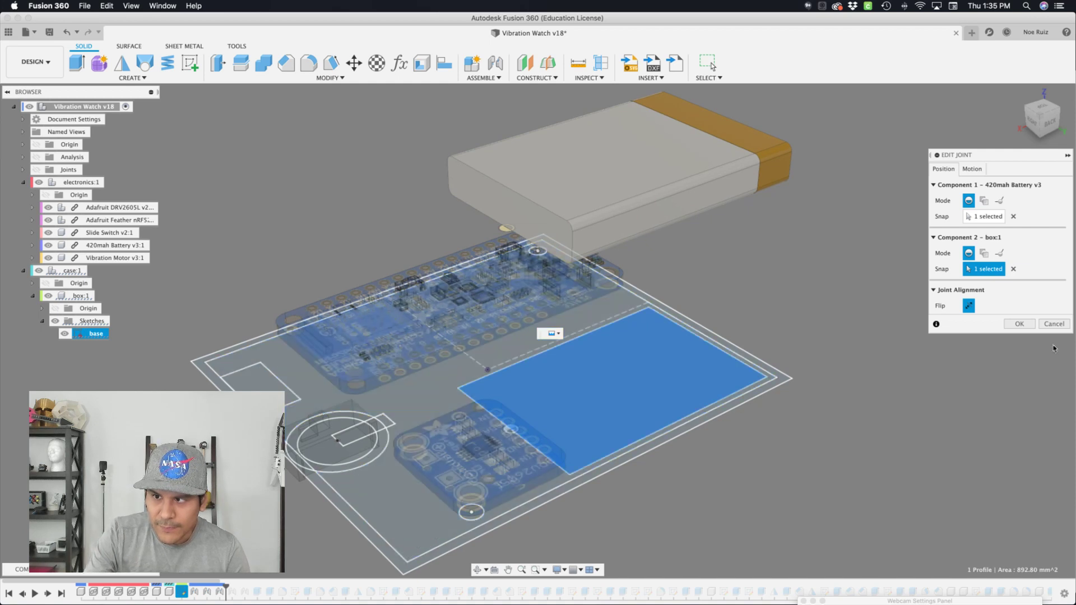
Toggle the flip of the battery's joint off and on, and cancel the joint edit
click(969, 306)
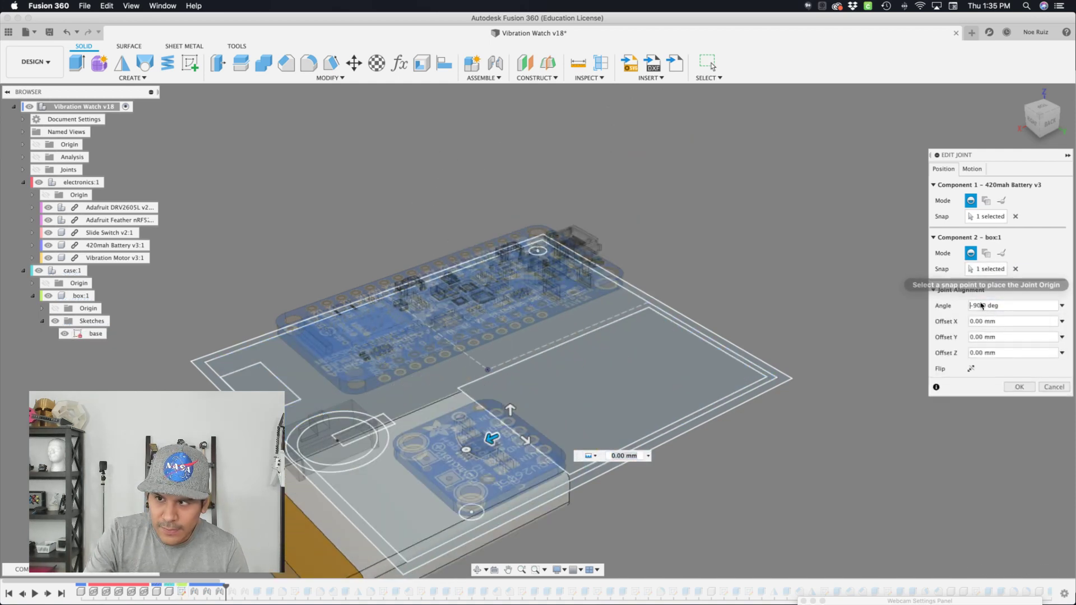
click(971, 368)
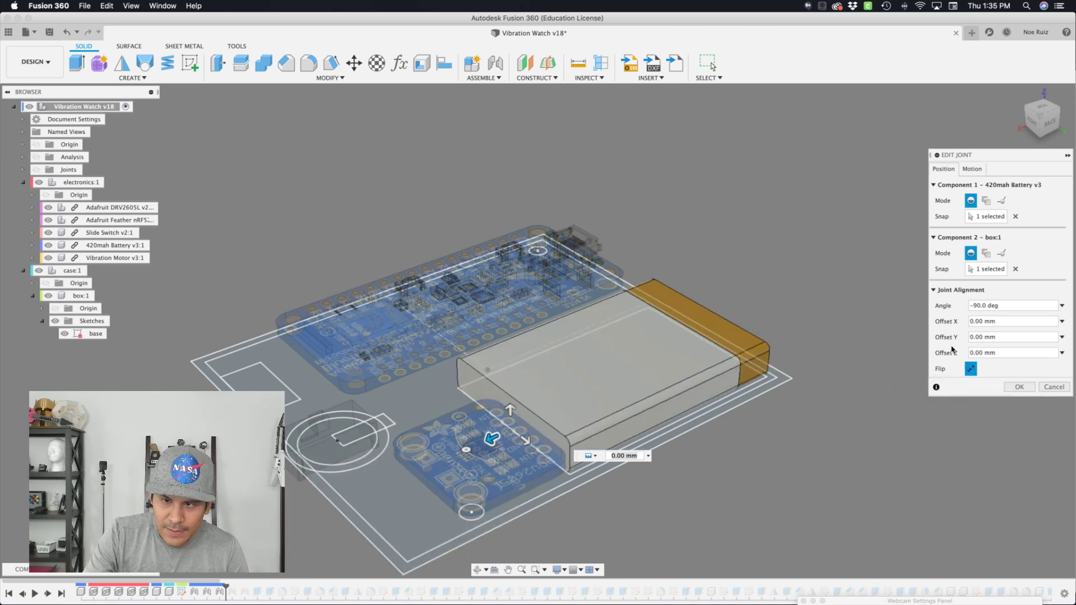
click(1046, 388)
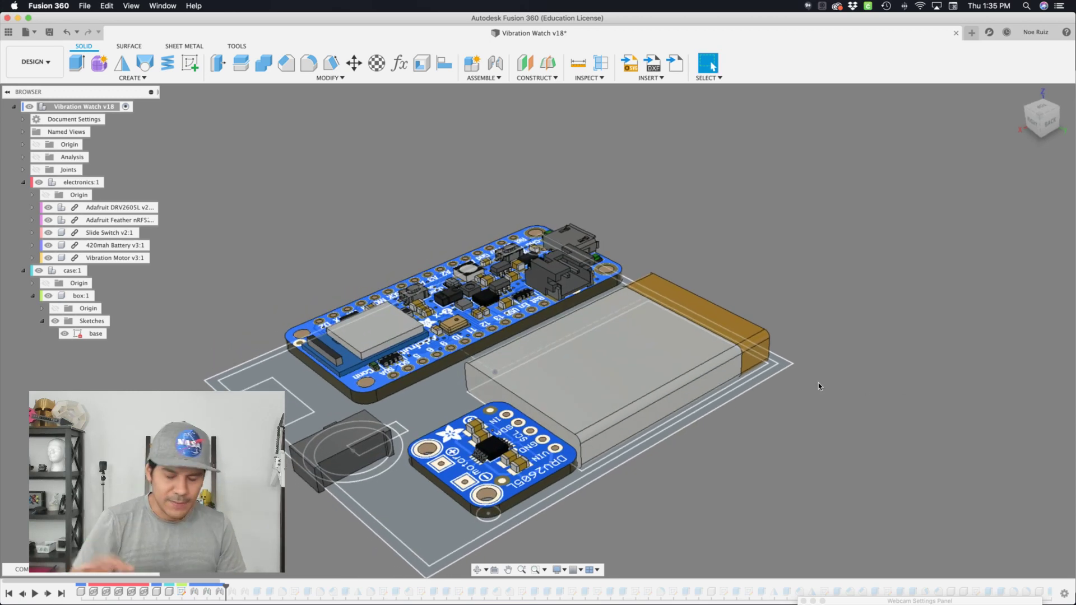
Advance the design history by one feature to the slide switch's joint and inspect the switch over its sketch rectangle
shift+middle_drag(818, 383, 423, 498)
scroll(350, 392, up, 5)
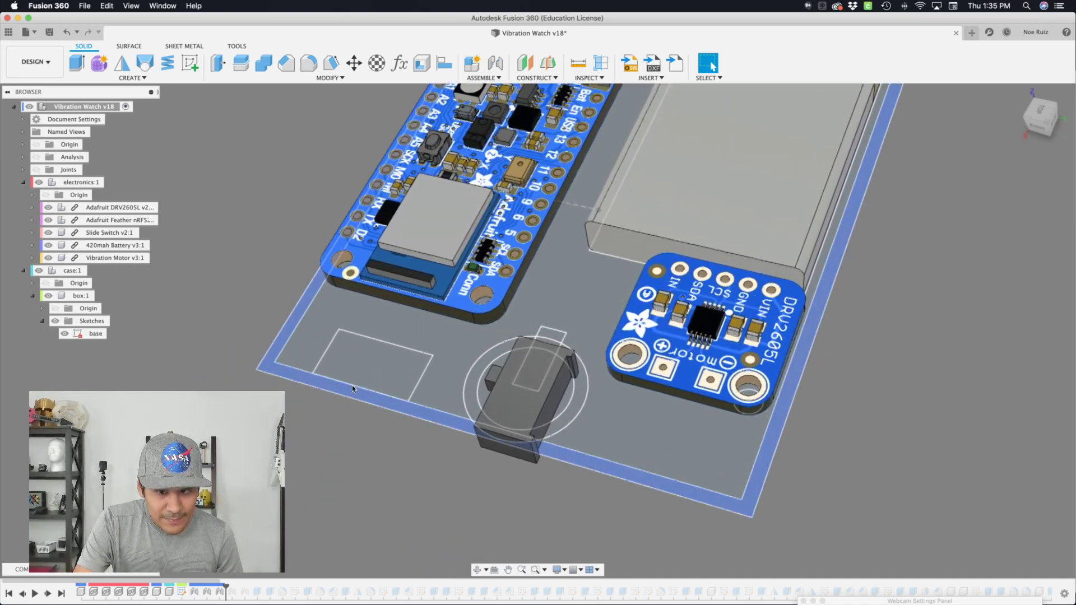
scroll(350, 392, up, 3)
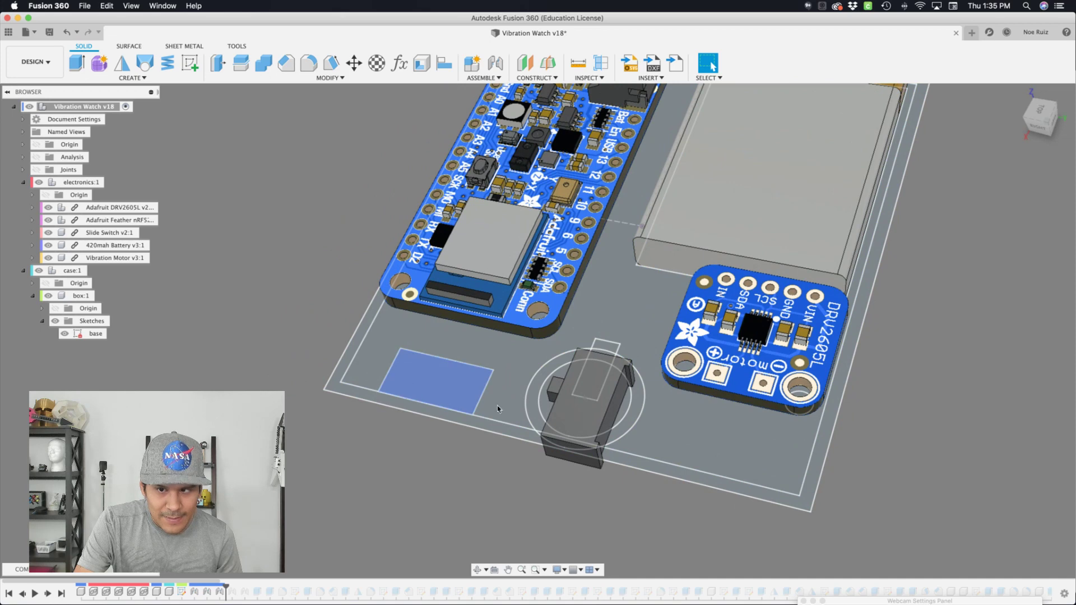
click(48, 594)
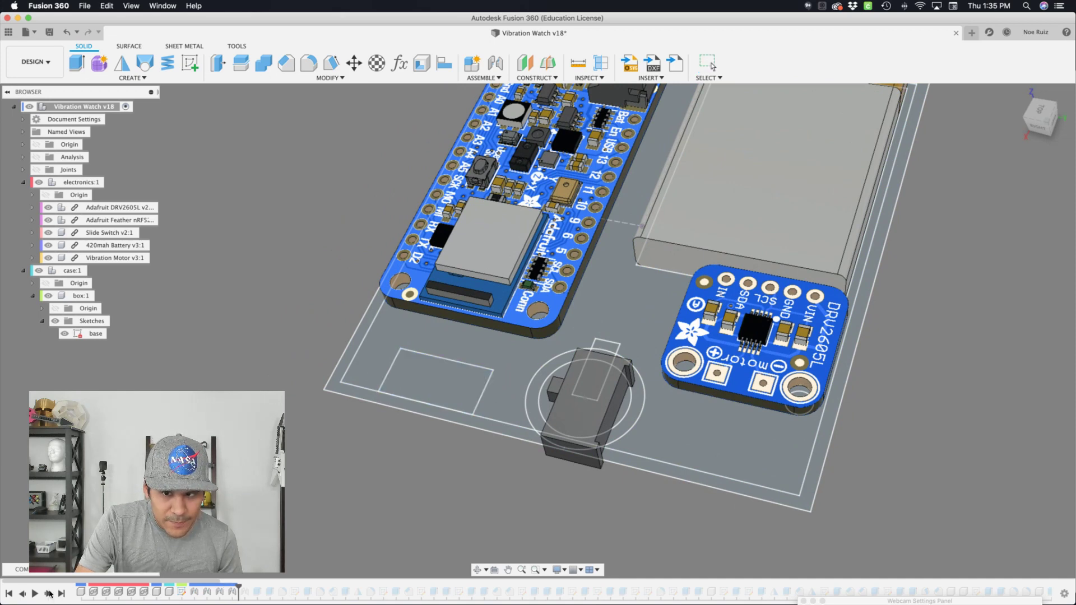
scroll(456, 401, down, 5)
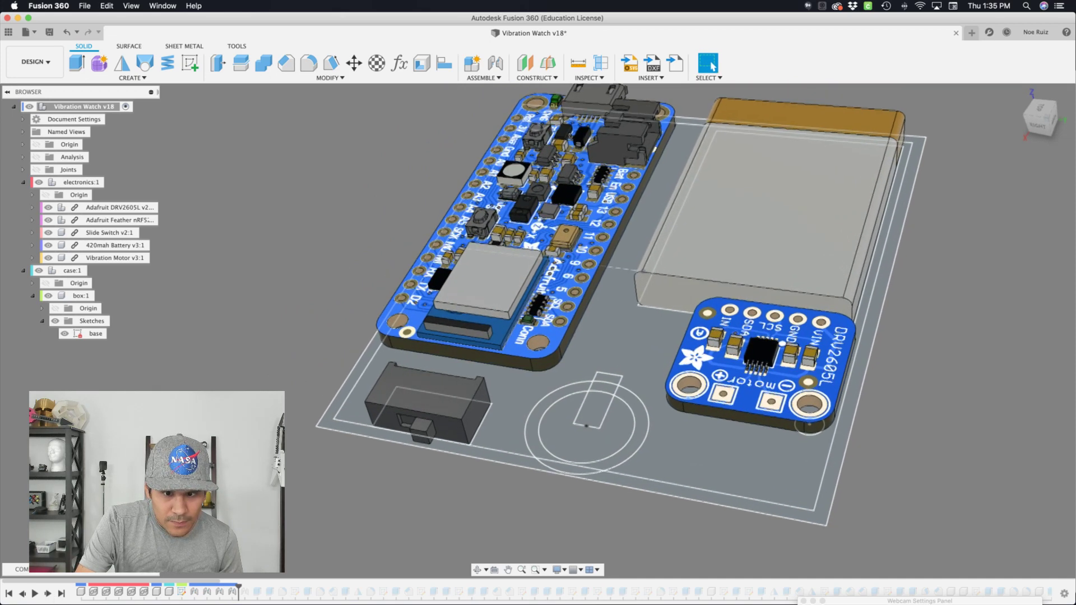
scroll(456, 401, up, 5)
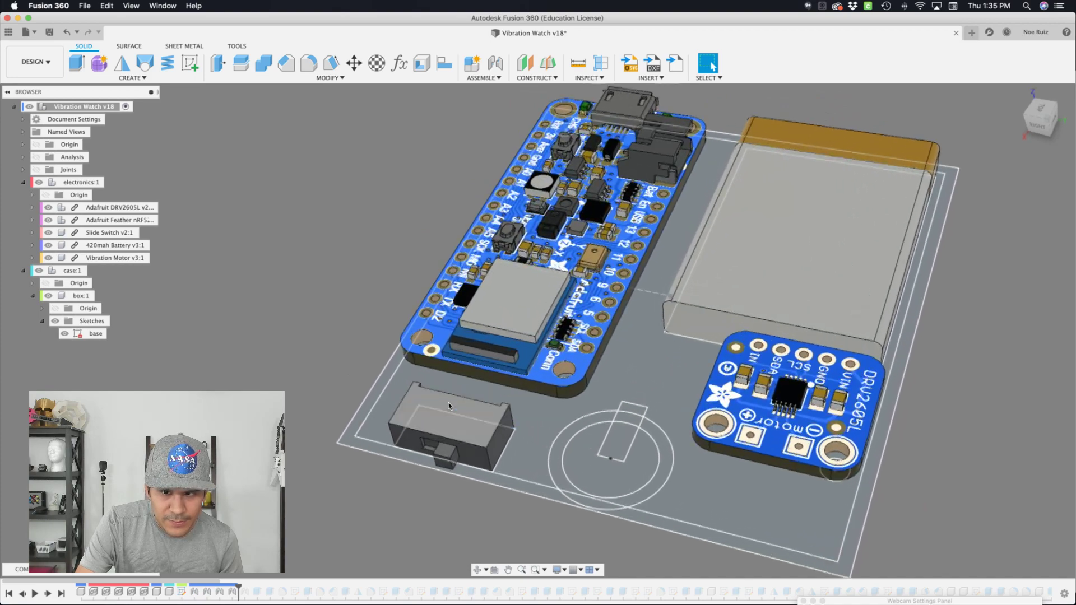
Review the slide switch joint's snaps on the switch's bottom face and the sketch rectangle's outer edge, and close the joint
double_click(232, 592)
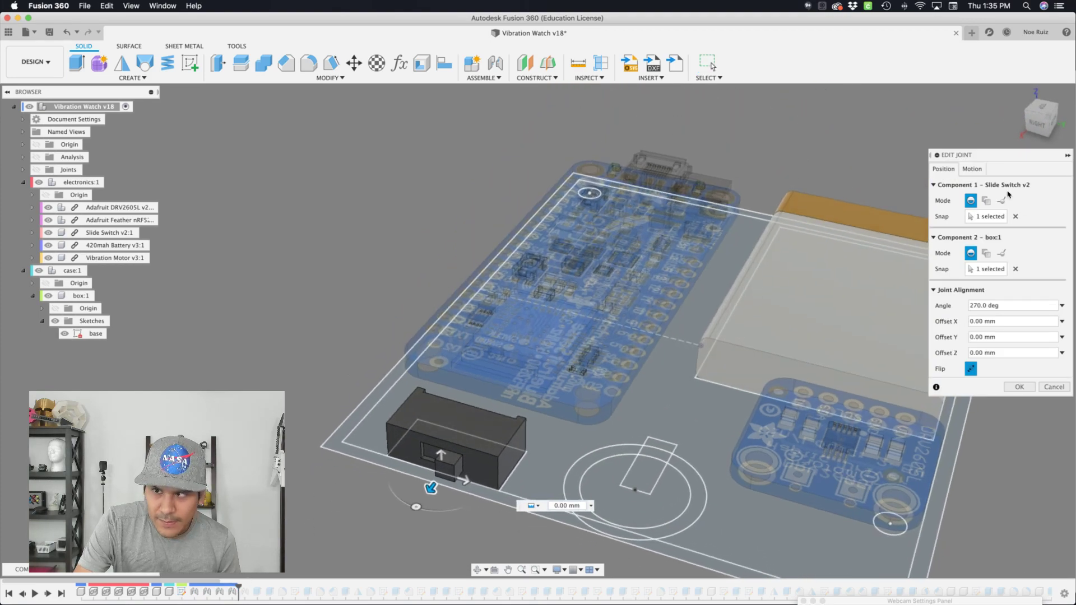
click(985, 216)
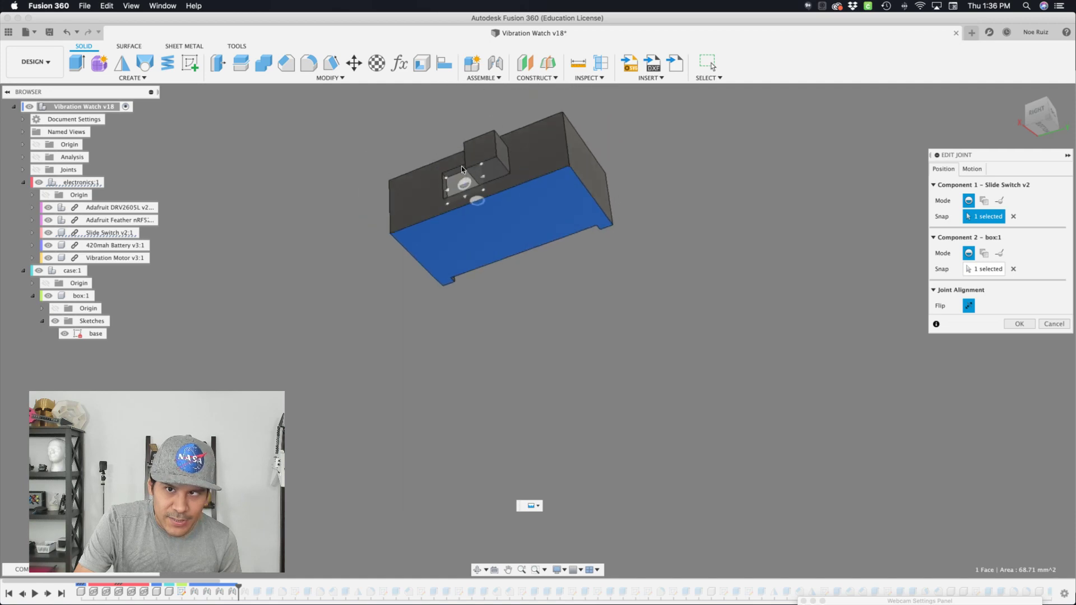
click(978, 269)
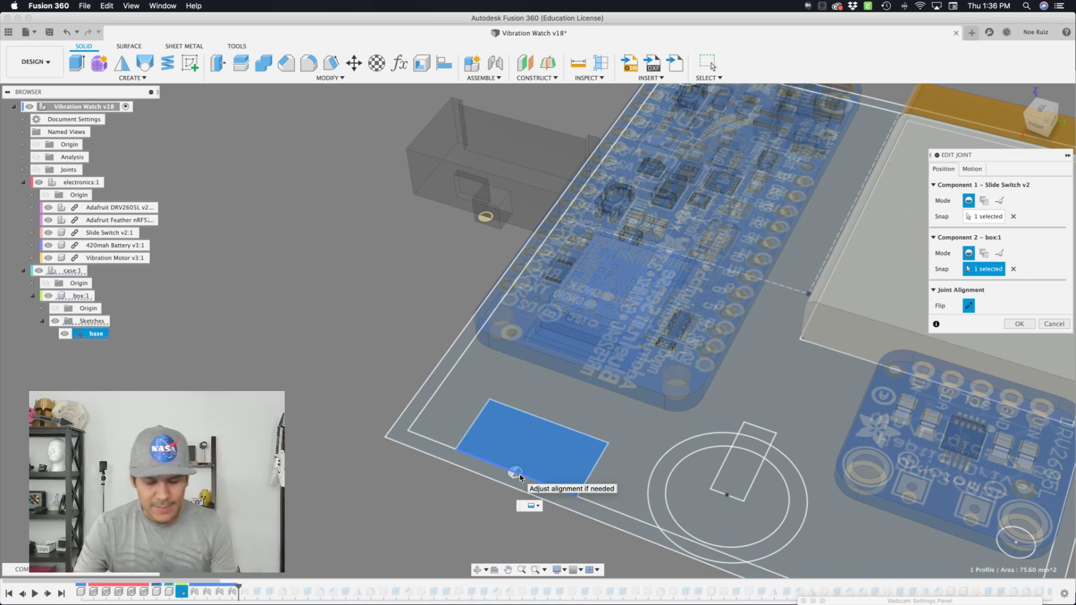
key(Return)
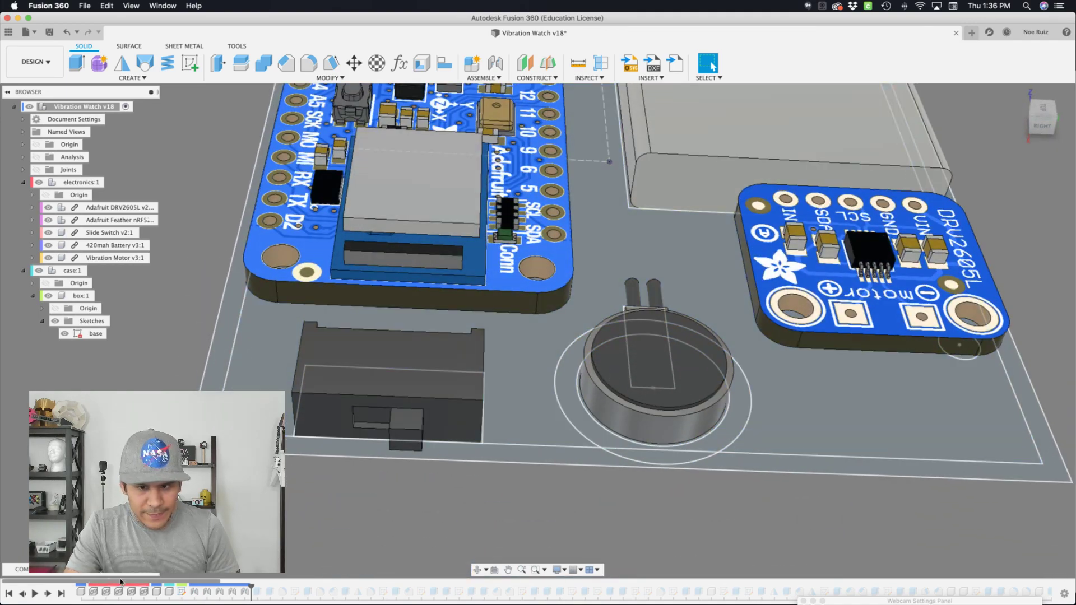
Open the vibration motor's joint for editing and review its snap at the centre of the motor's bottom face
double_click(245, 593)
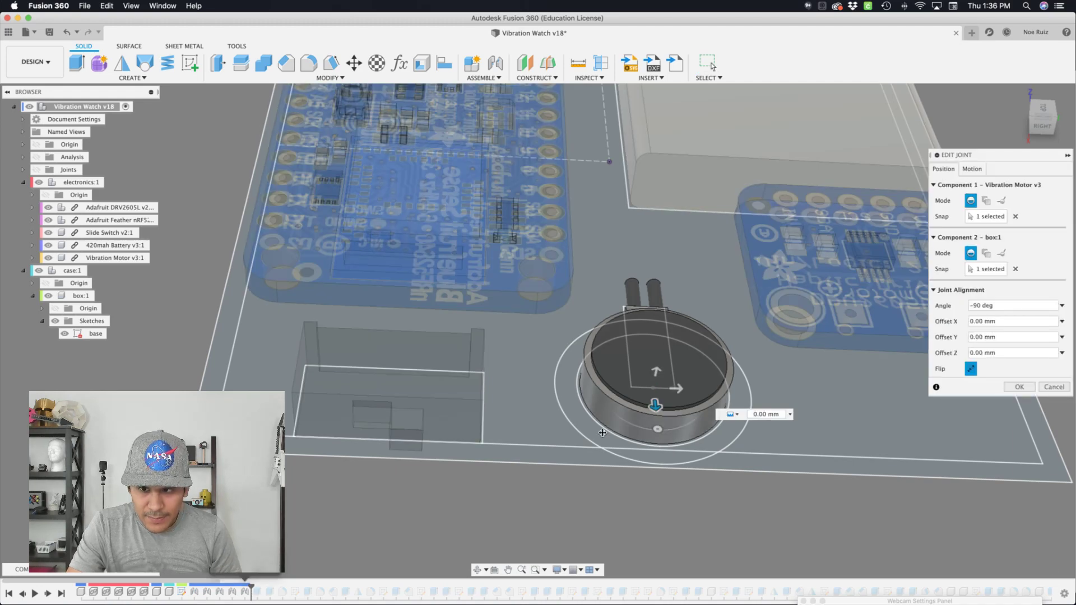
scroll(585, 413, up, 3)
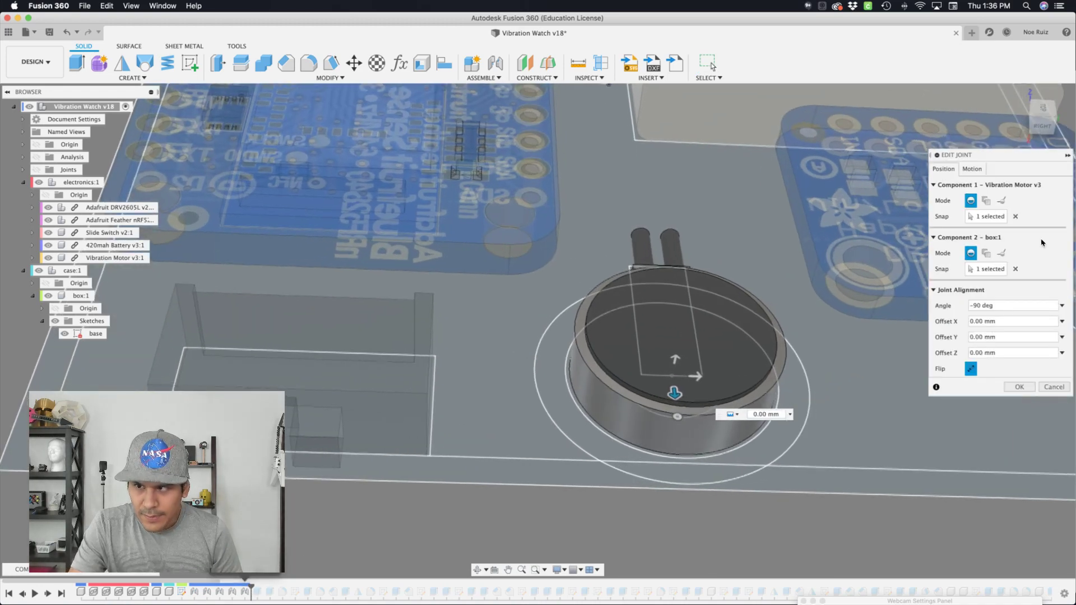
click(991, 217)
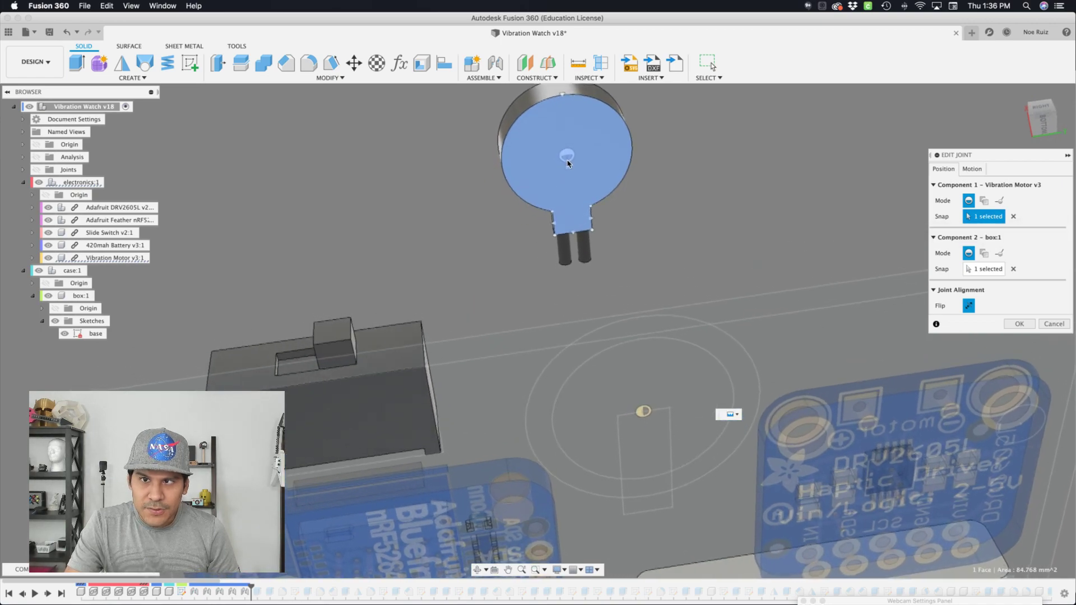
click(571, 139)
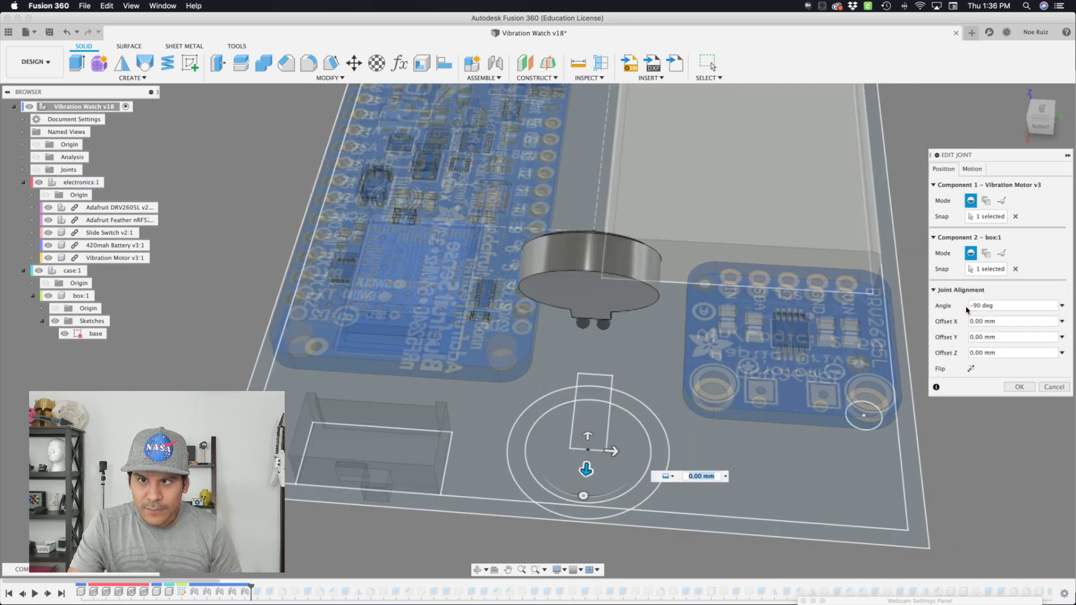
Check the angle choices of the vibration motor's joint, flip the motor upright, and cancel the joint edit
click(966, 310)
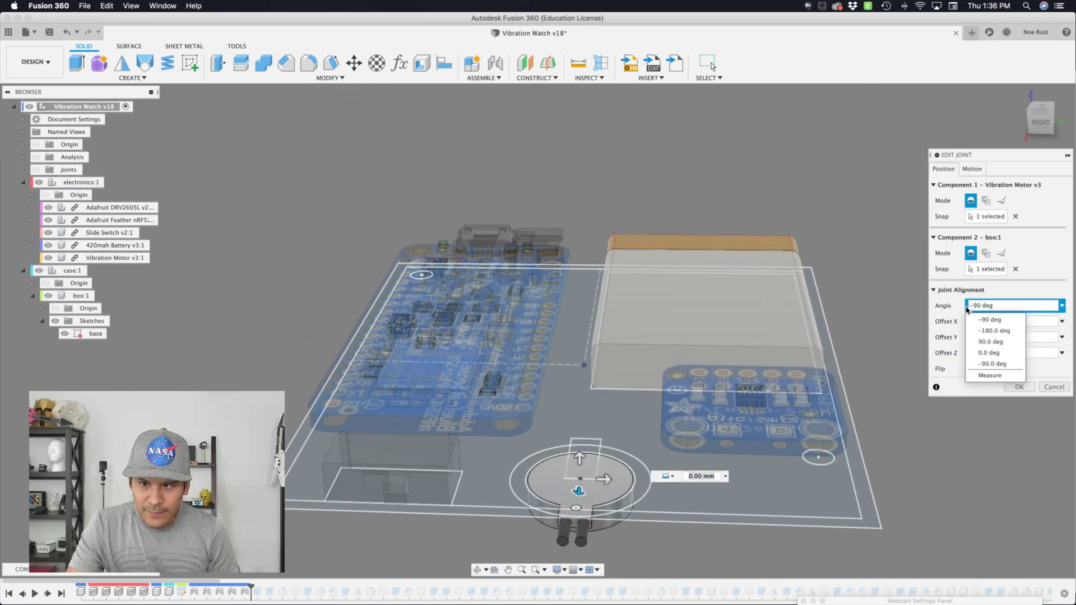
click(960, 305)
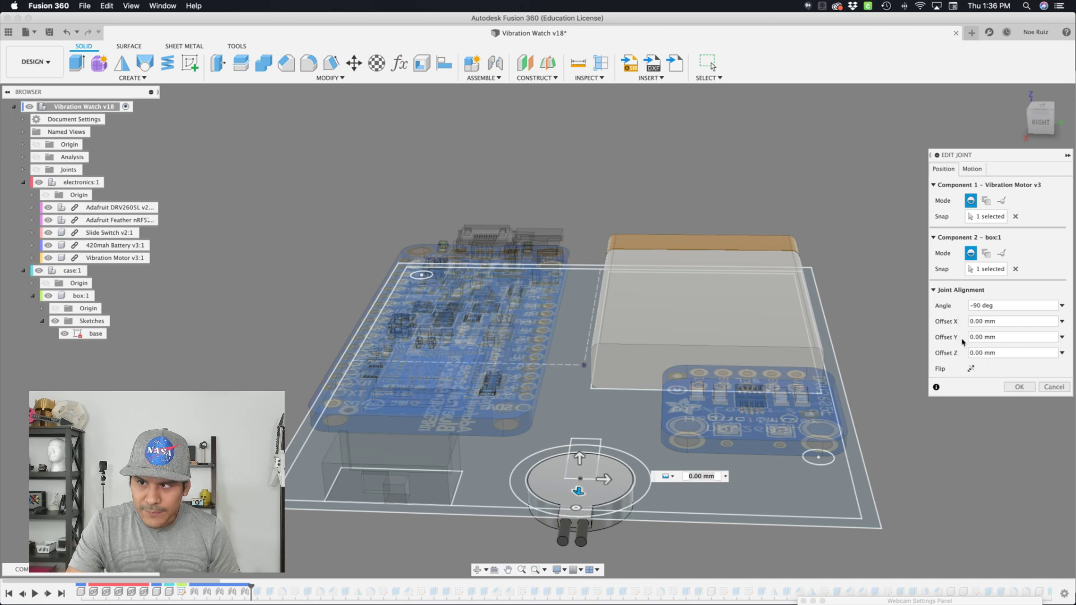
click(970, 368)
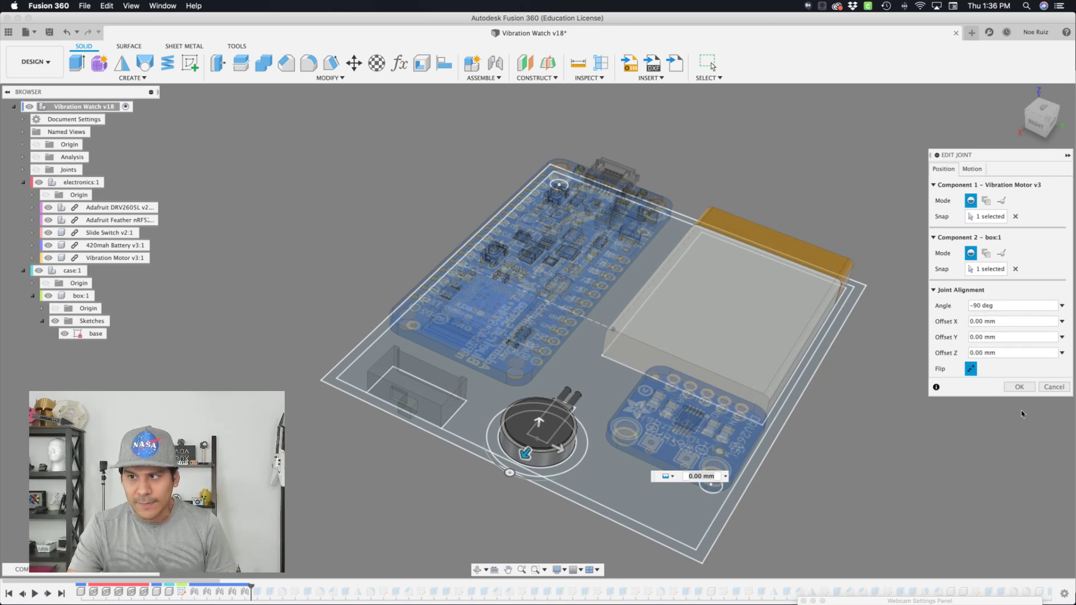
click(1052, 386)
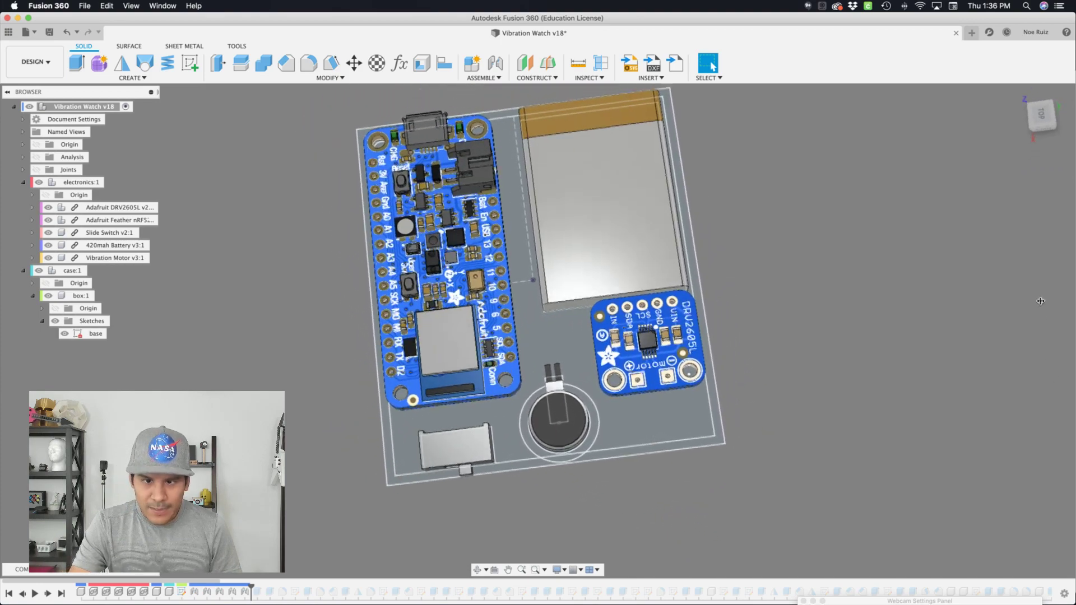
Set the caseWidth user parameter to 80 mm, review how the electronics follow the wider base, and close the parameters
click(1041, 115)
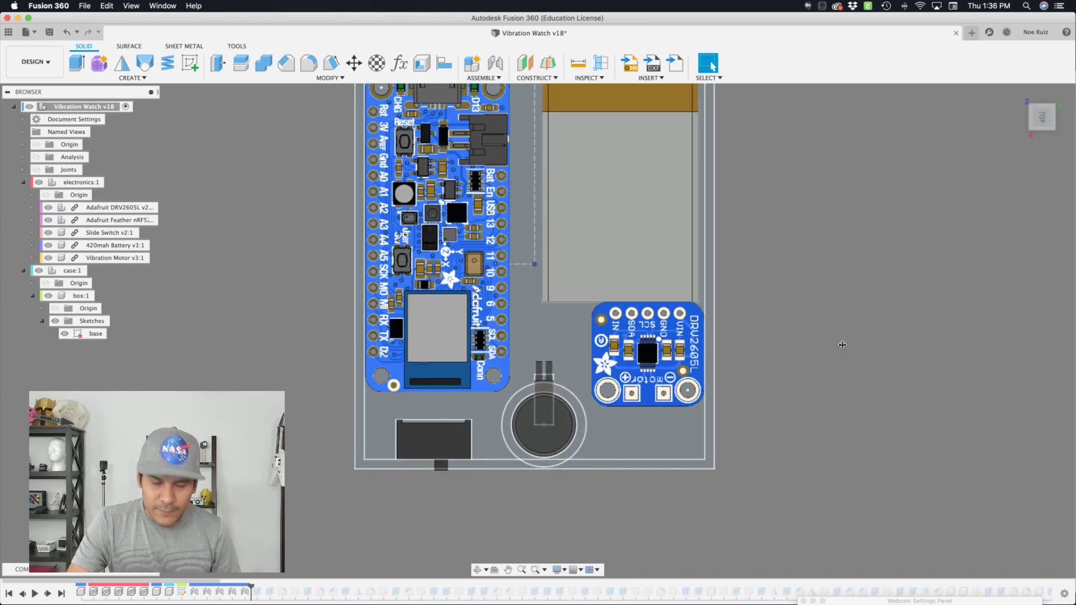
scroll(834, 329, down, 3)
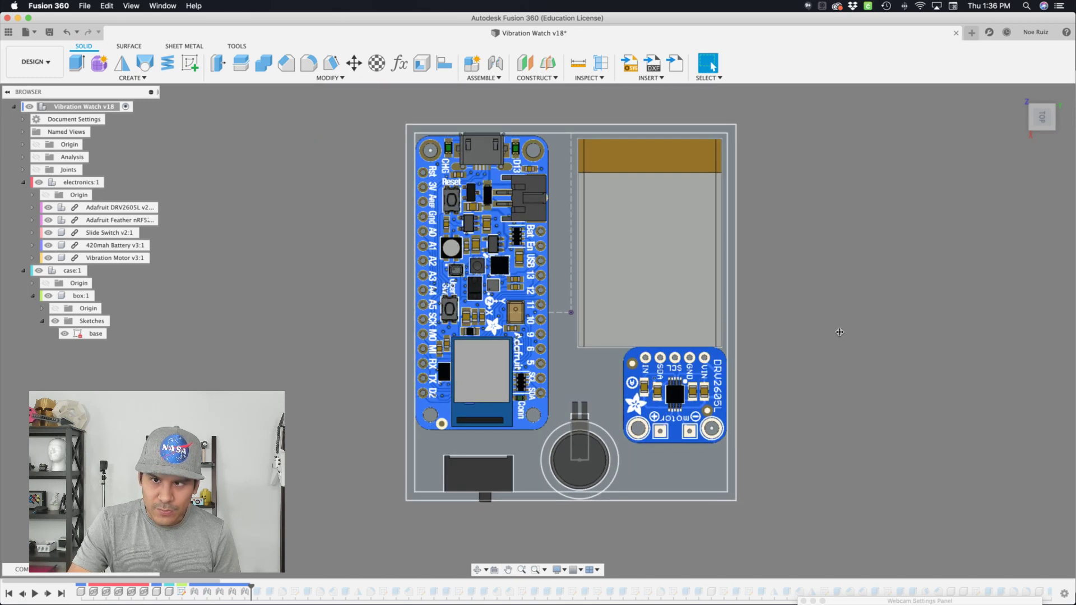
key(ctrl+p)
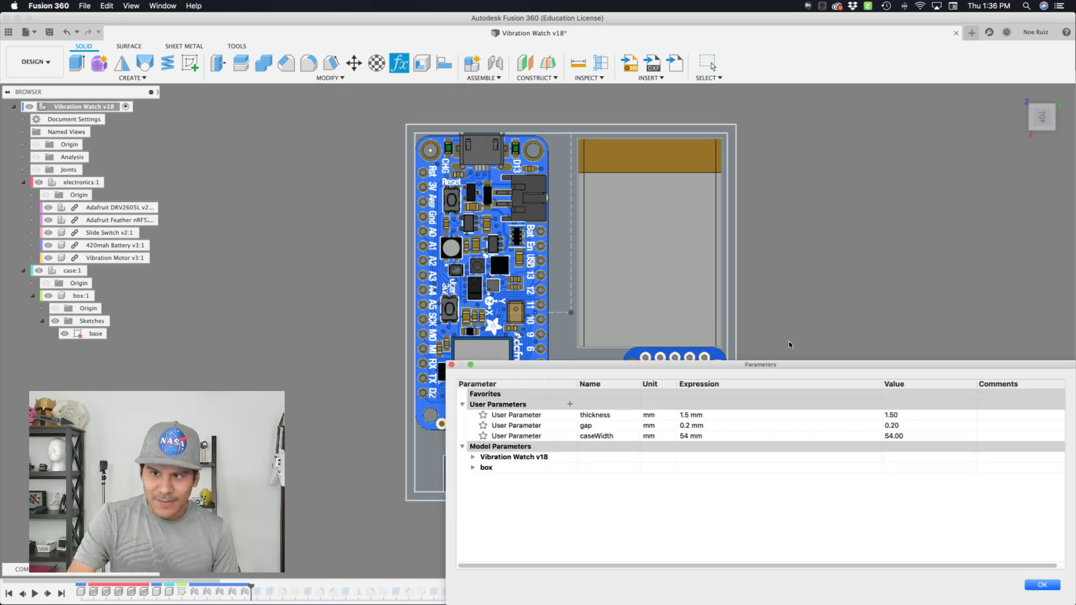
drag(757, 367, 960, 383)
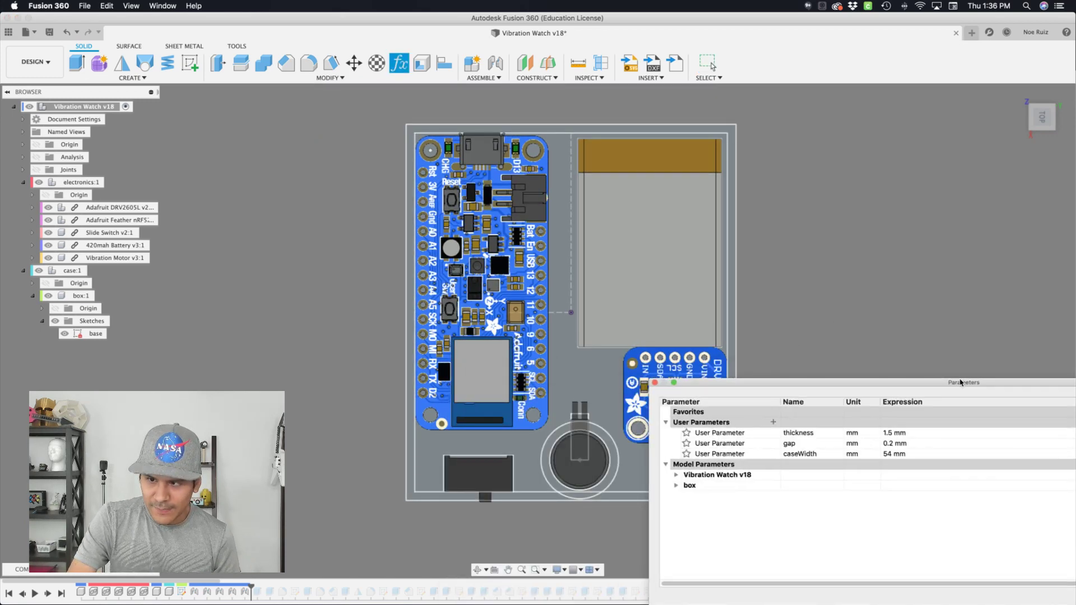
double_click(896, 455)
text(80)
key(Return)
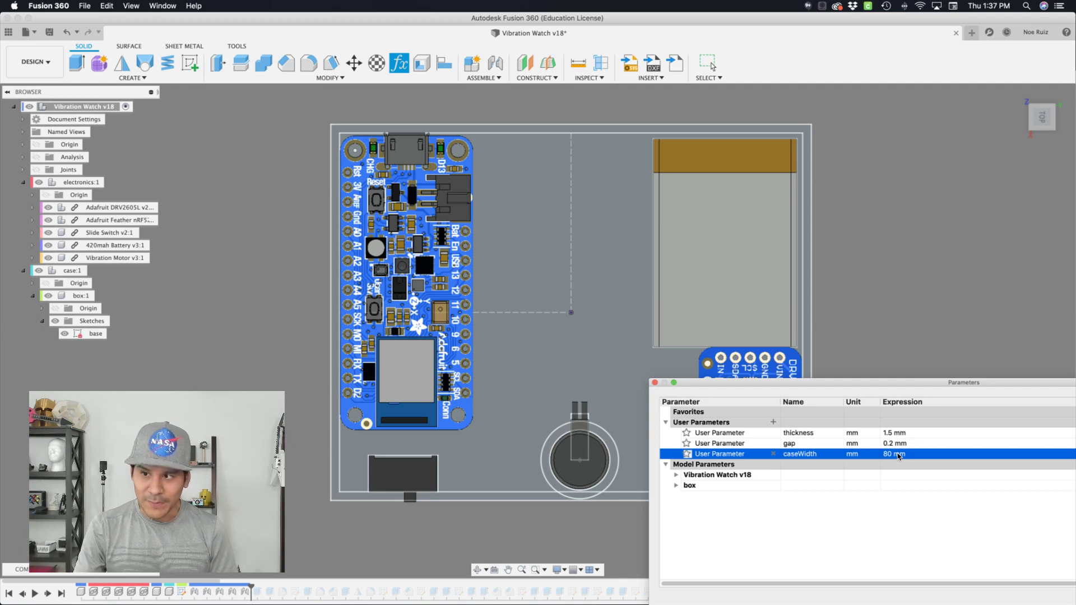
double_click(899, 454)
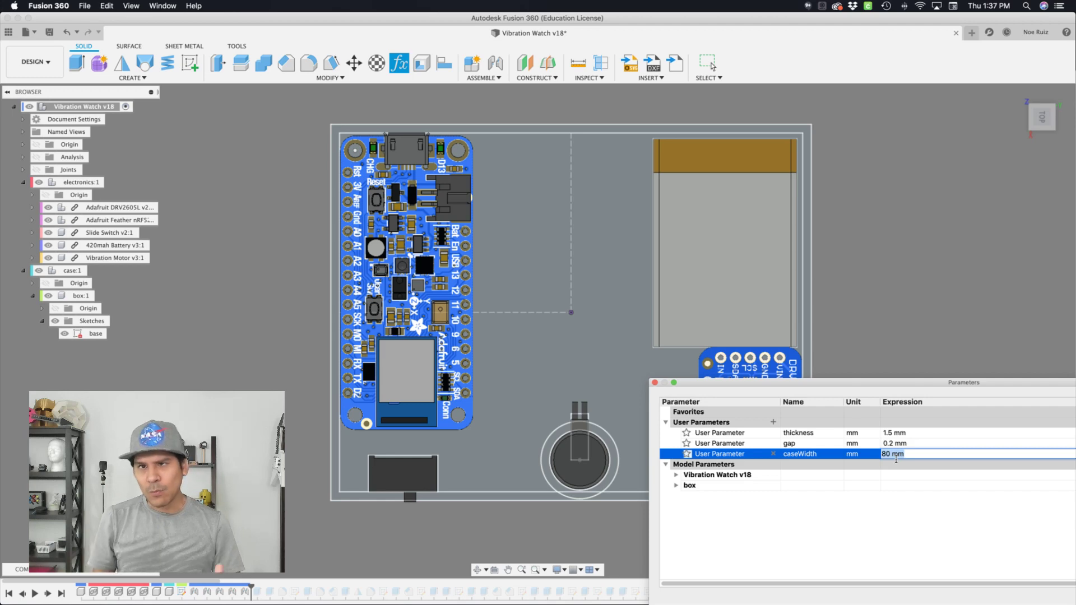
drag(942, 387, 730, 361)
click(1032, 578)
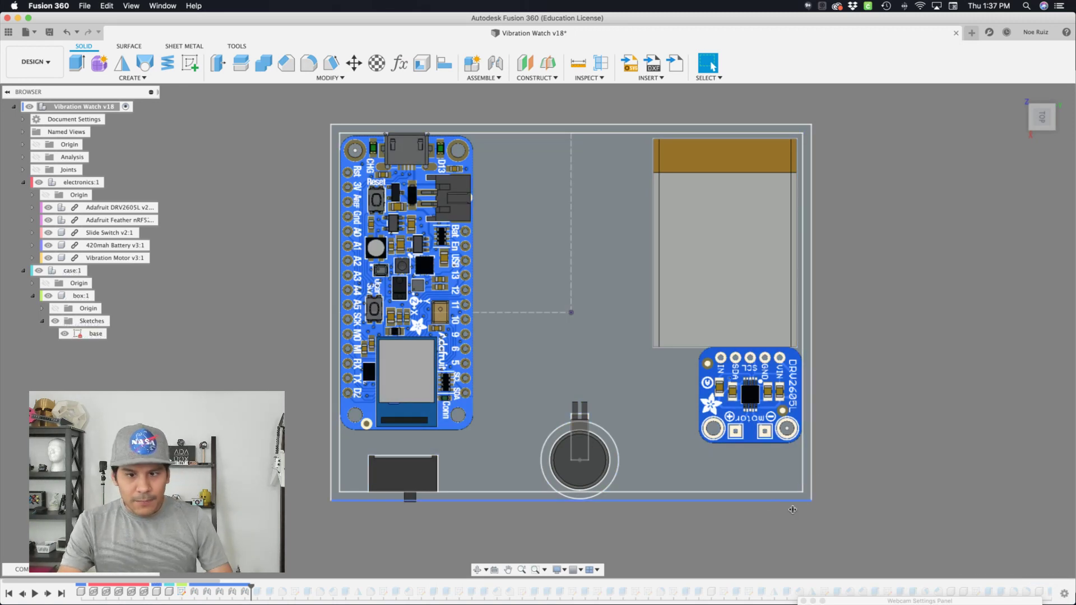
Reopen the user parameters, set caseWidth back to 54 mm, and close the dialog
key(Return)
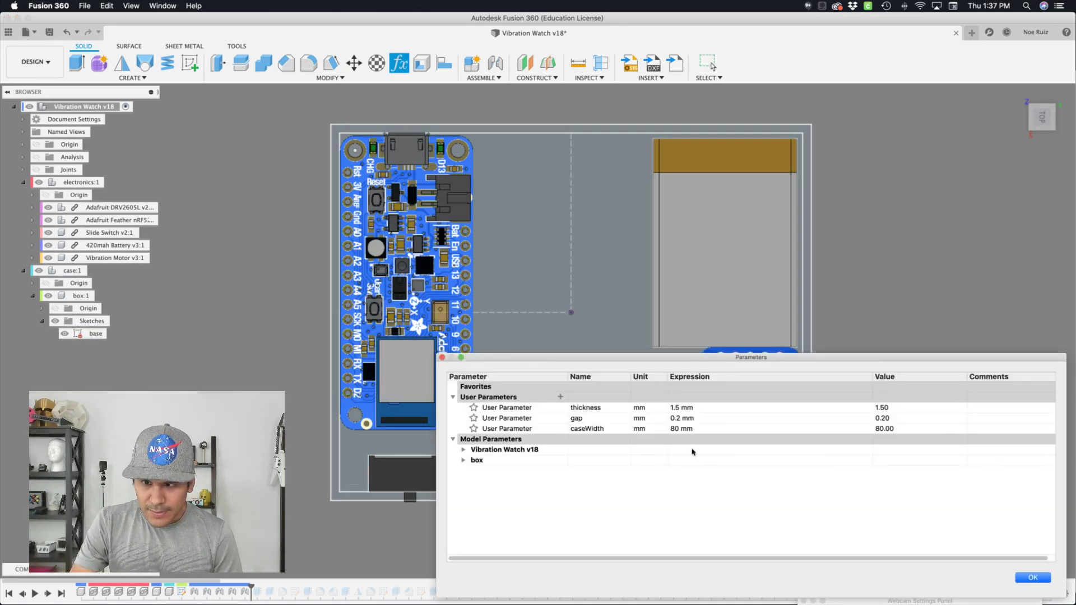
double_click(685, 429)
text(54)
key(Return)
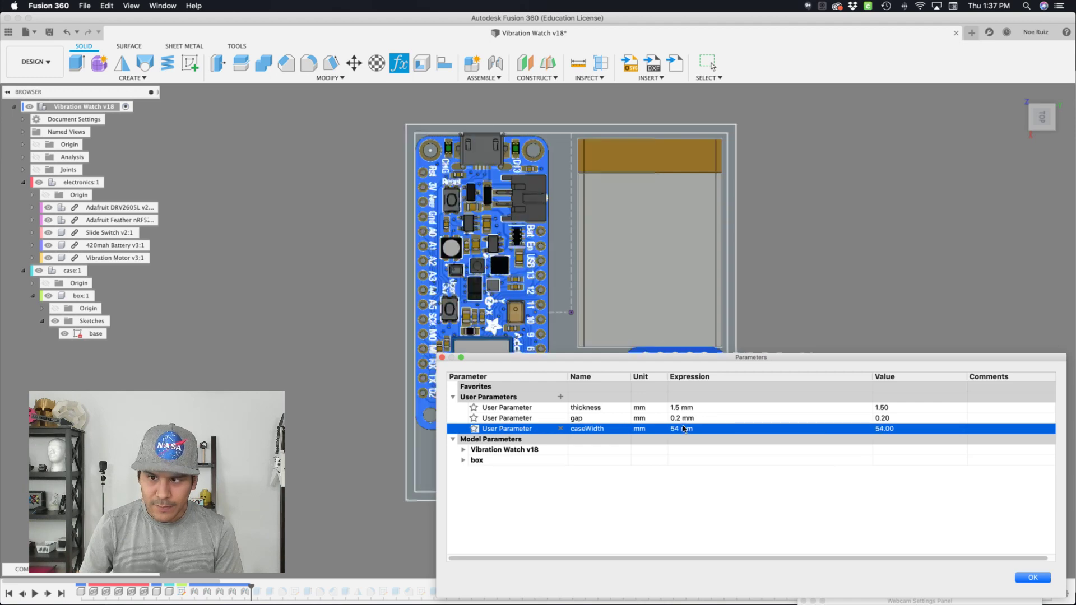
click(1033, 578)
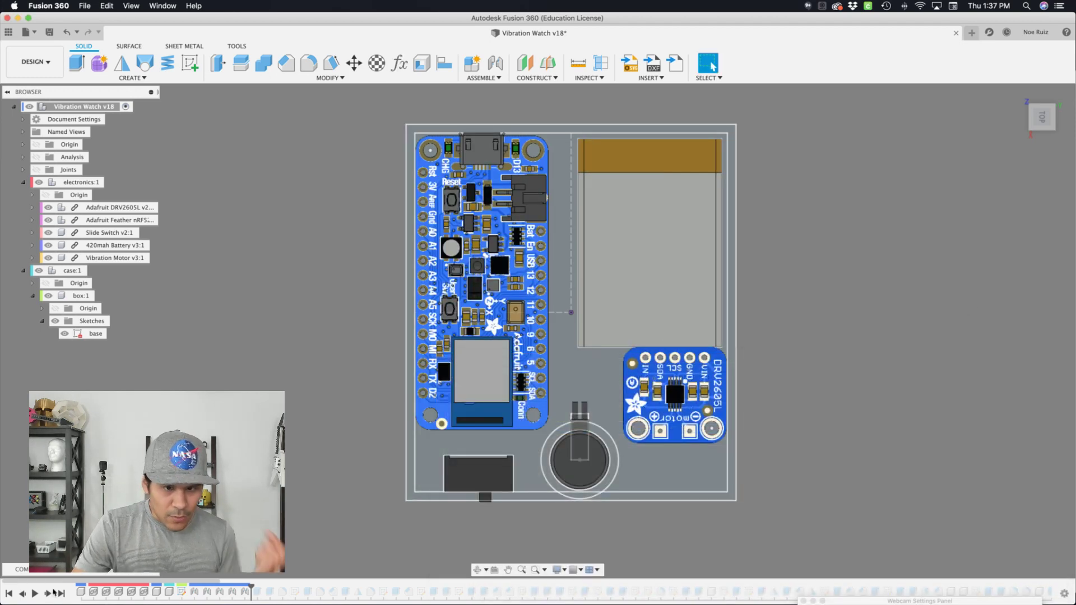
Roll the design history forward to its end and show the dimensions of the box's base sketch
click(61, 593)
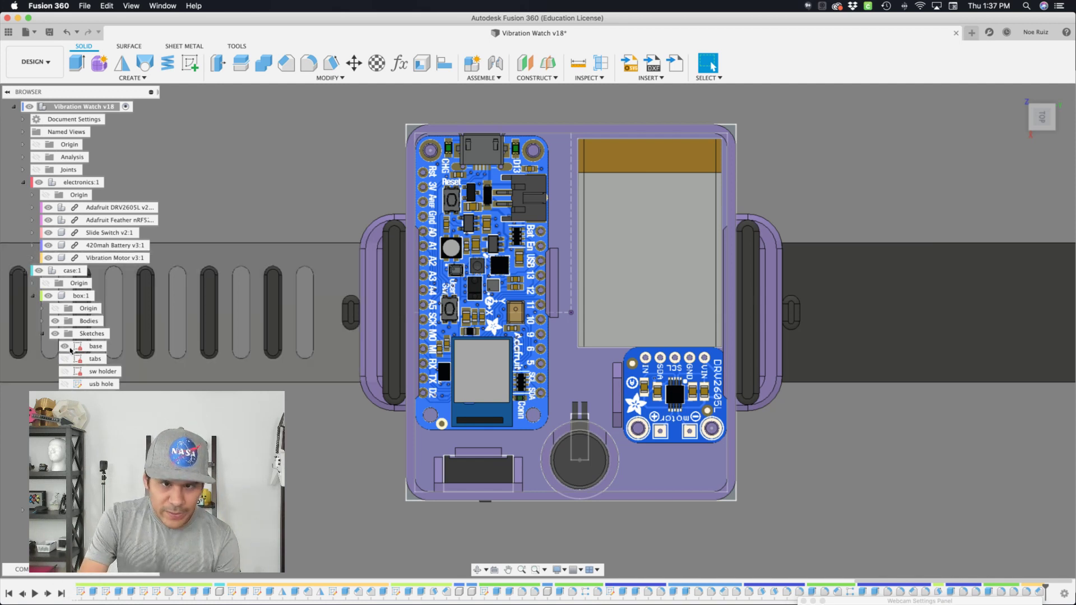
right_click(93, 347)
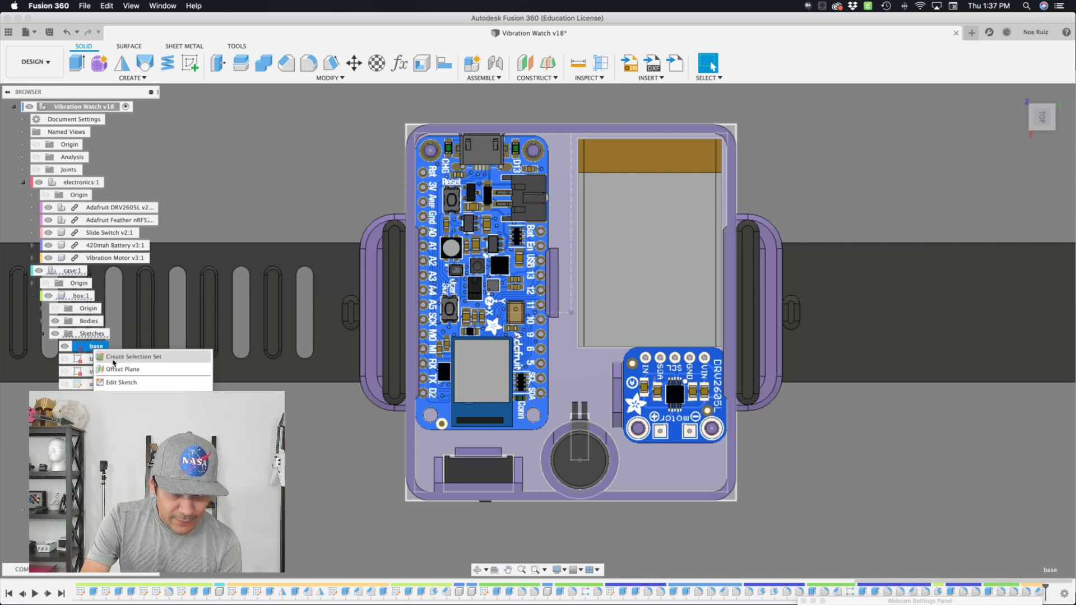
click(121, 383)
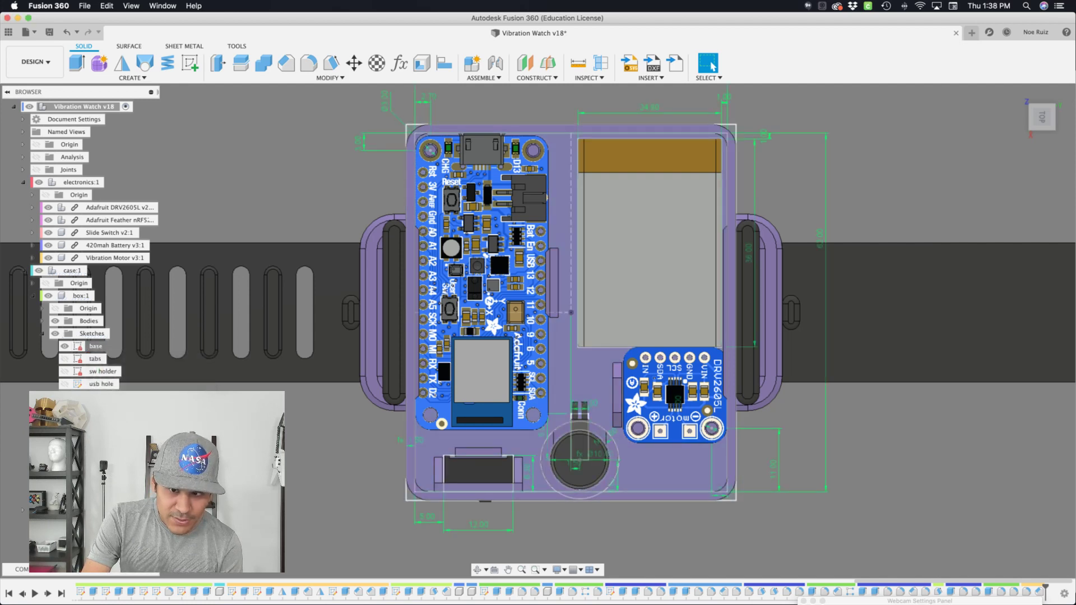
Open the base sketch for editing to review its layout and dimensions, and finish the sketch
double_click(78, 348)
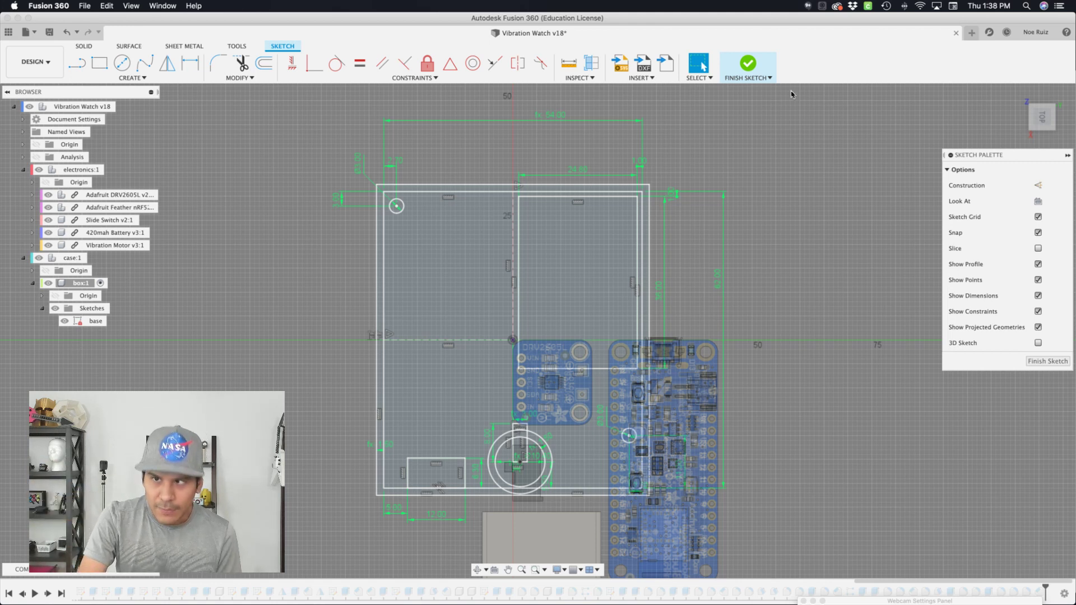
click(753, 67)
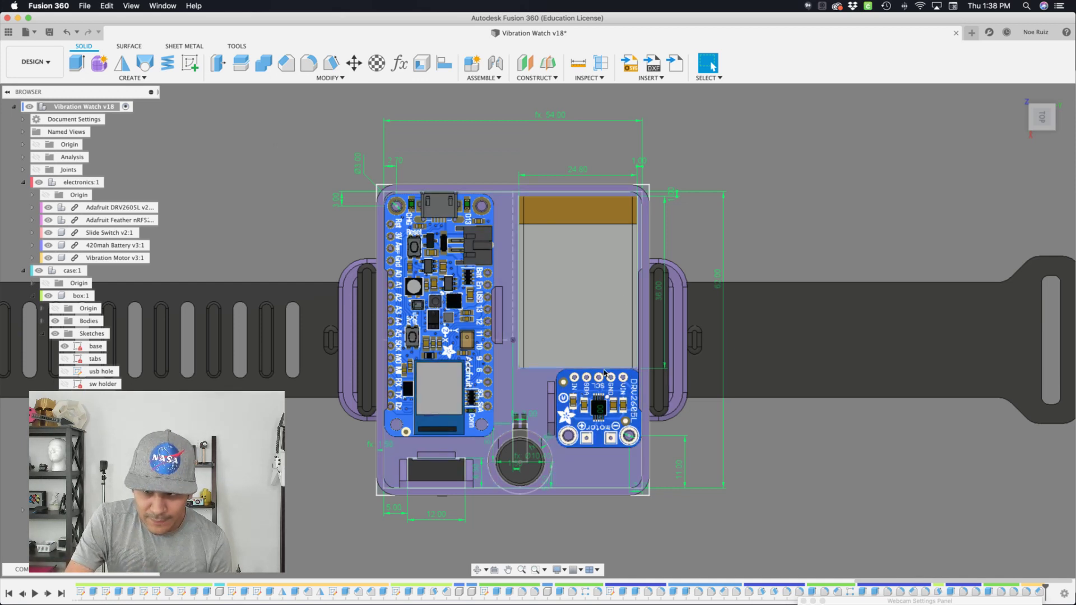
Set the base sketch dimension between the DRV2605L board's mounting hole and the case's lower inner edge to 9 mm
scroll(611, 370, up, 5)
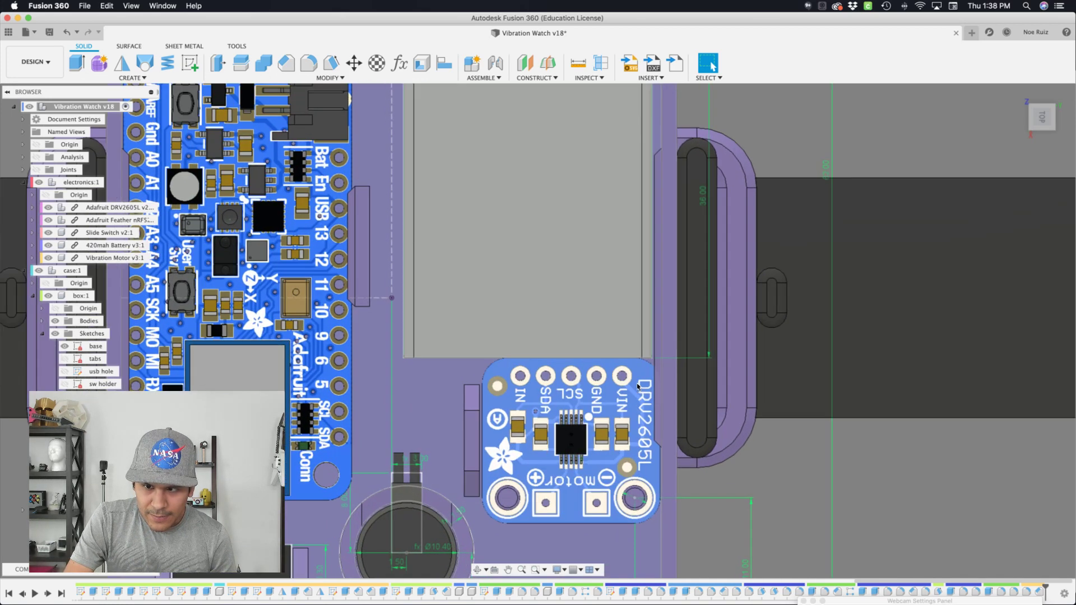
scroll(700, 448, up, 4)
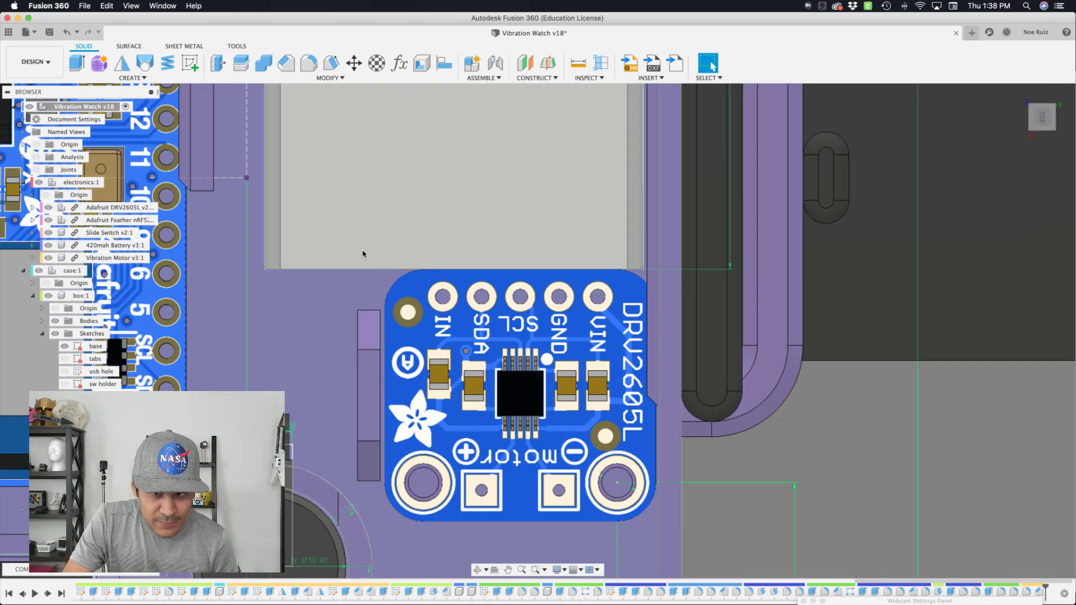
scroll(372, 239, down, 2)
scroll(669, 462, down, 2)
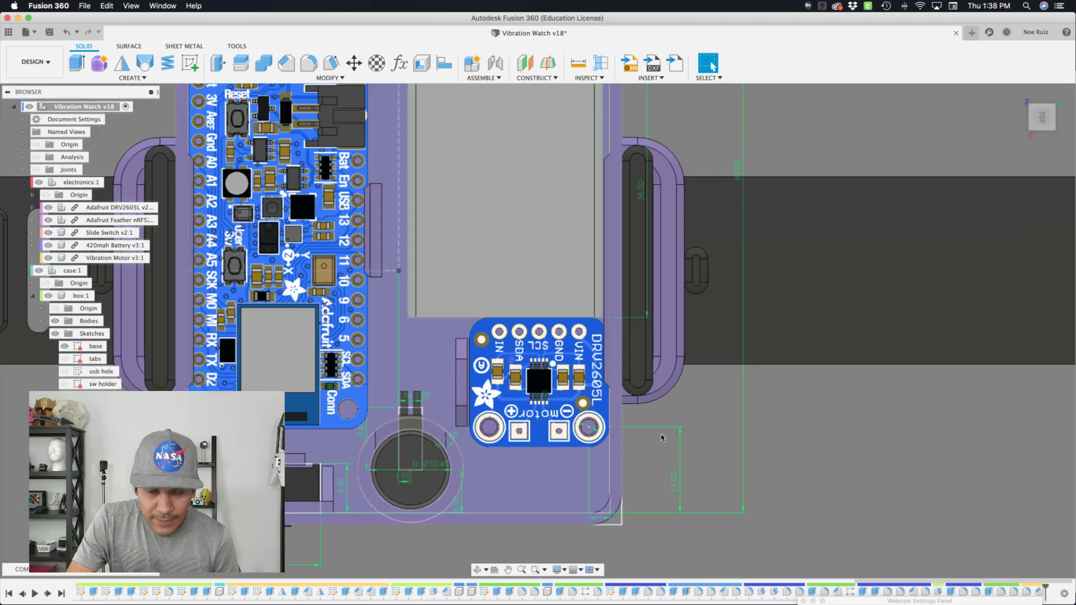
scroll(680, 485, up, 2)
key(d)
click(680, 485)
click(685, 477)
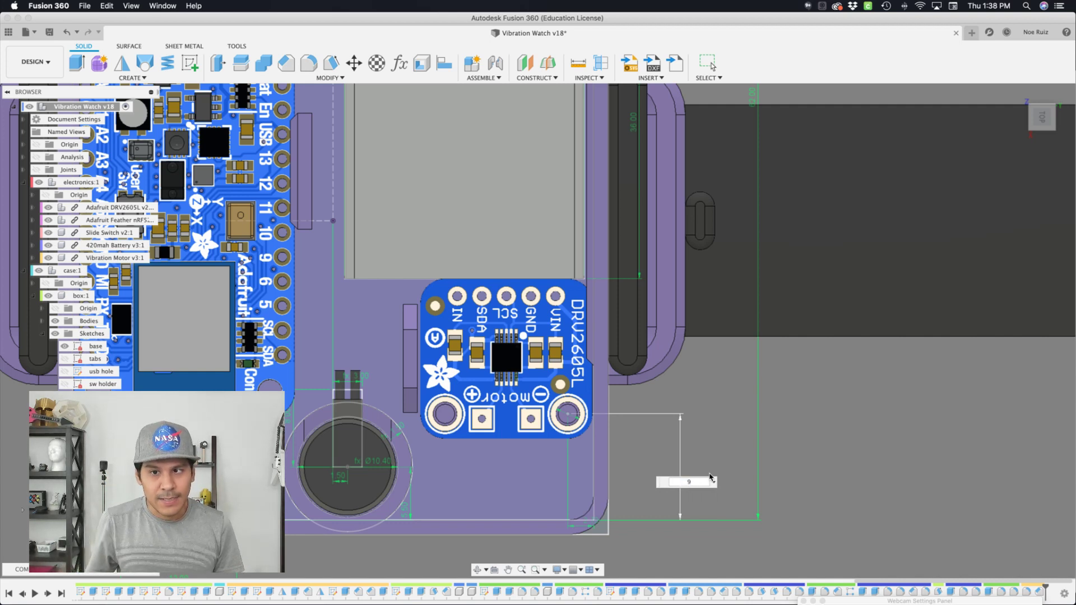
key(Return)
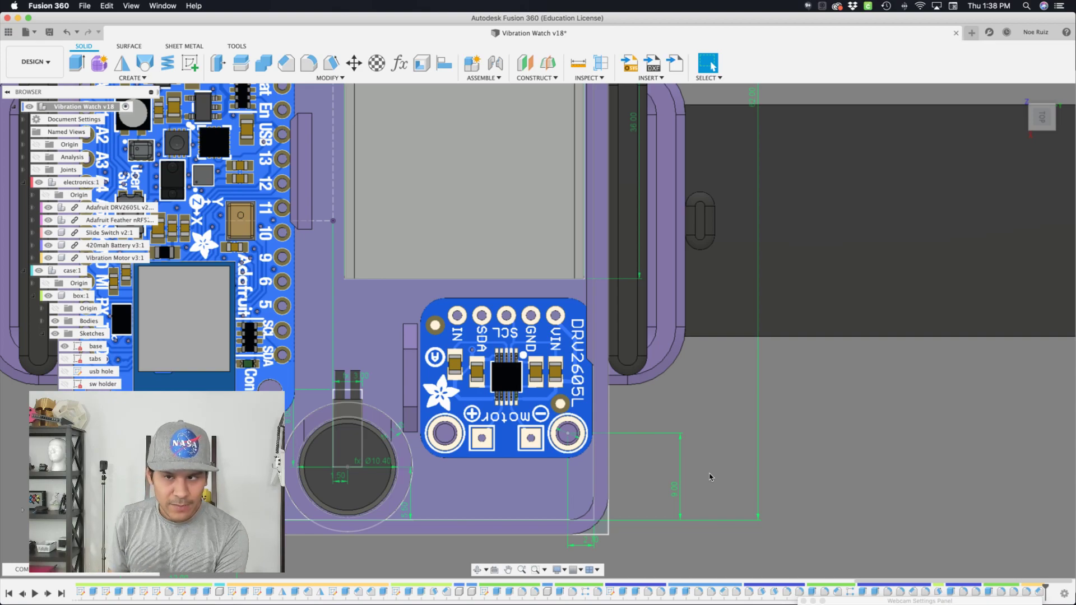
Set the slide switch rectangle's horizontal offset from the case's inner side edge to 7 mm
key(F6)
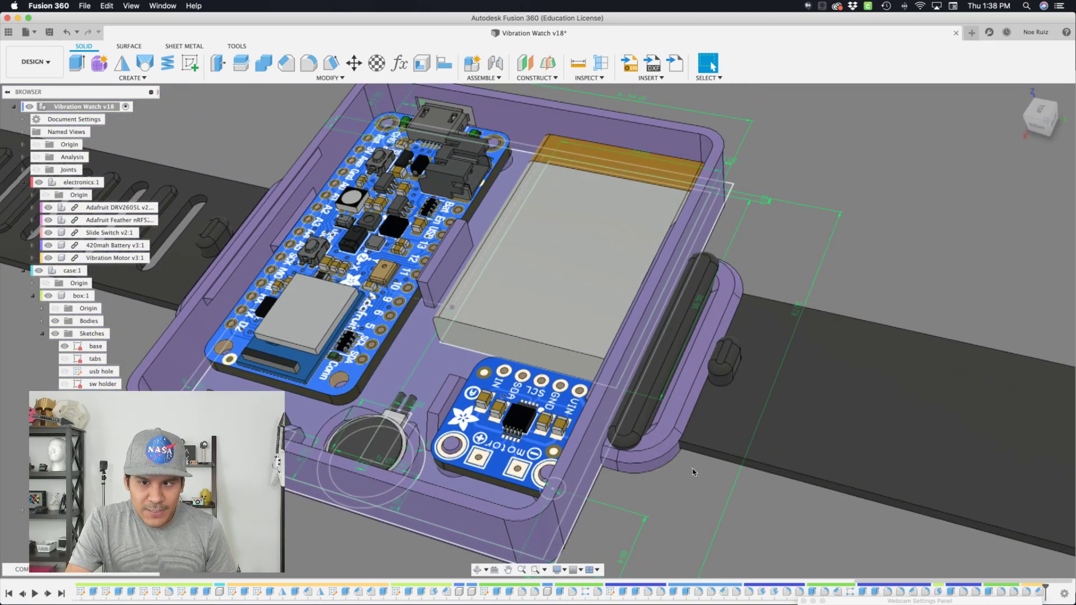
shift+middle_drag(693, 472, 611, 338)
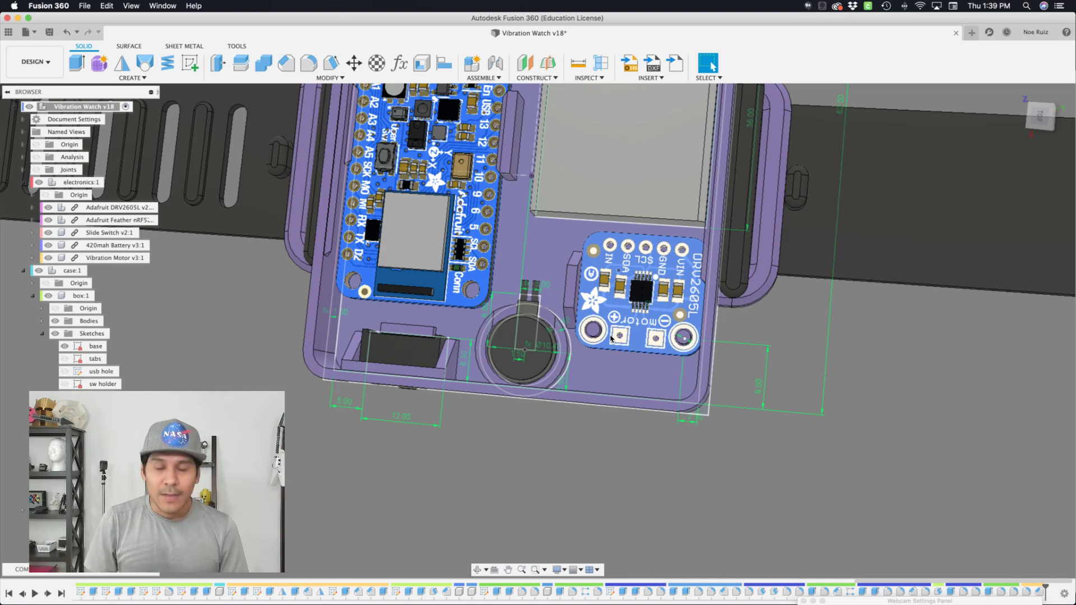
key(F6)
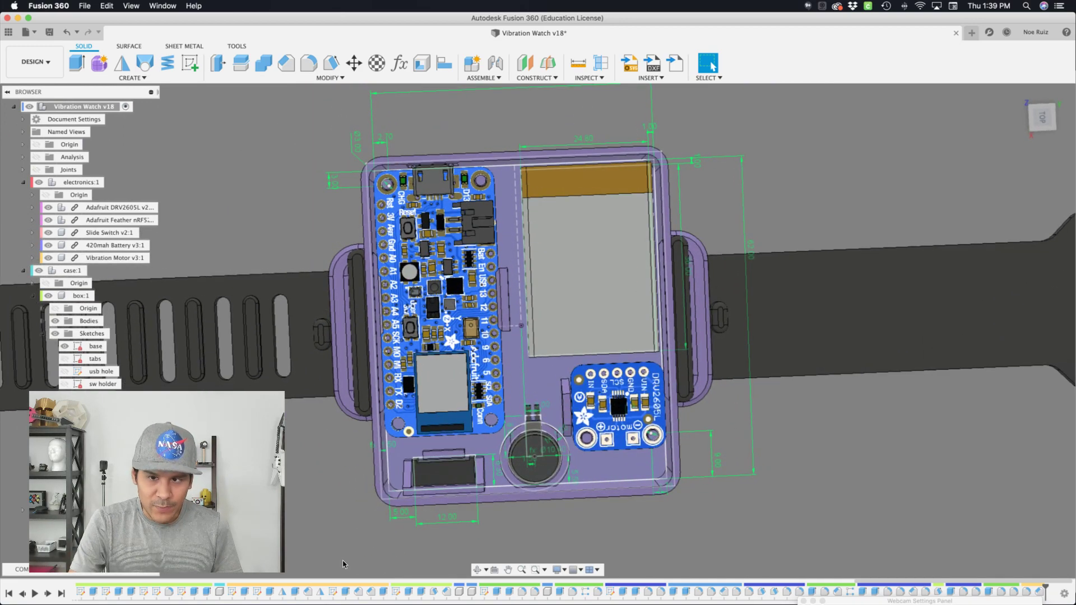
scroll(455, 443, up, 5)
scroll(417, 514, up, 2)
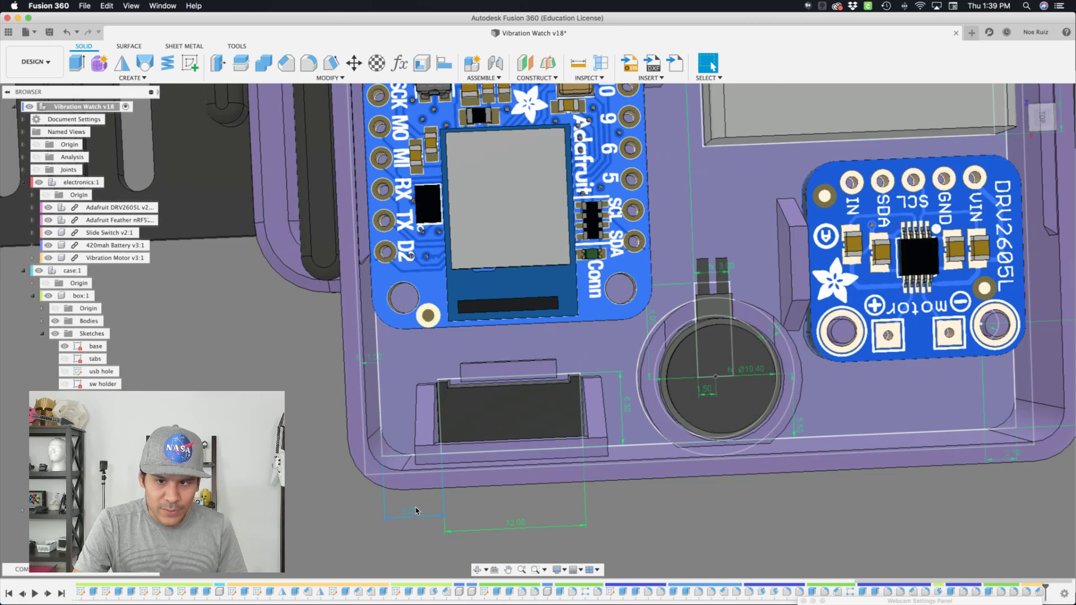
scroll(418, 514, down, 3)
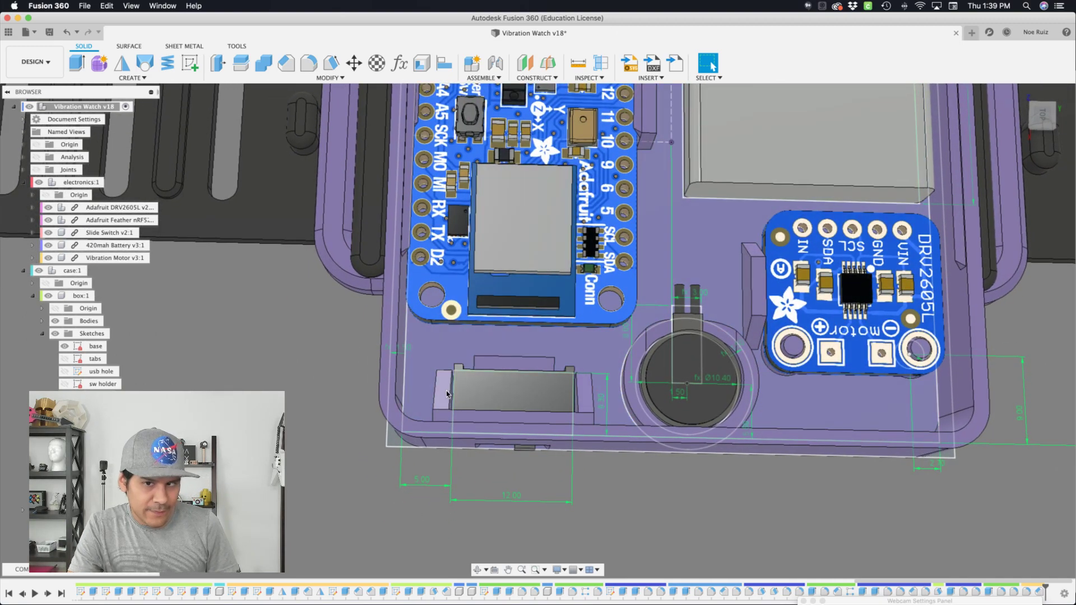
scroll(430, 468, down, 1)
double_click(429, 478)
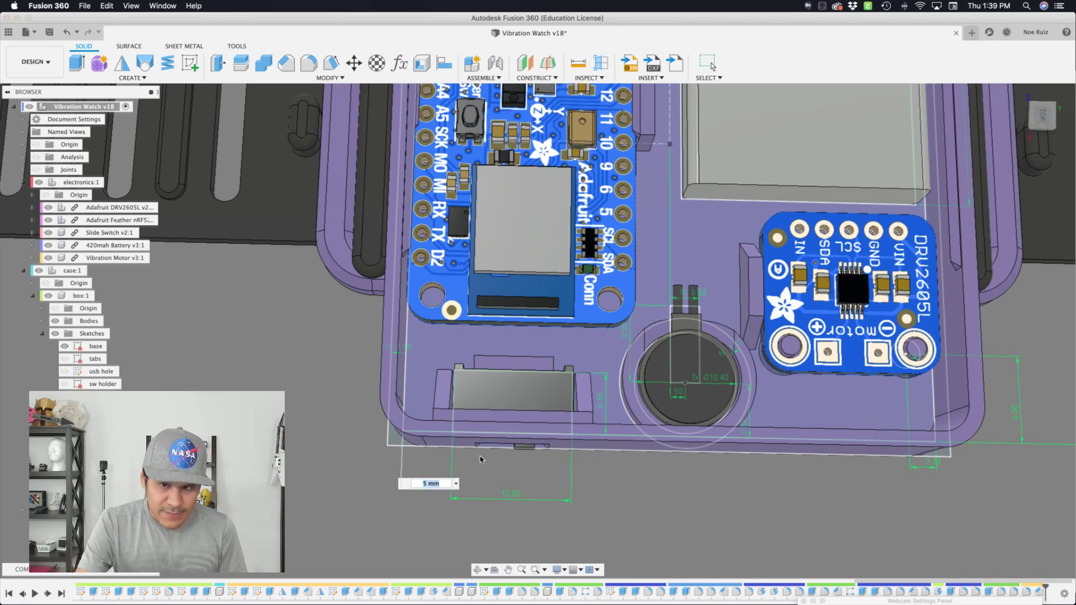
text(7)
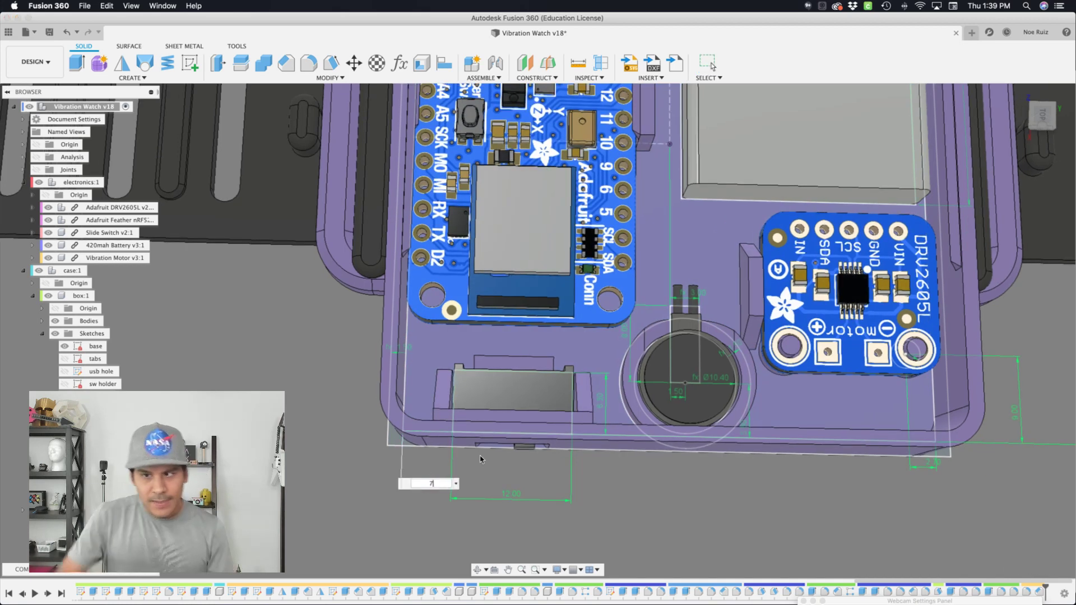
key(Return)
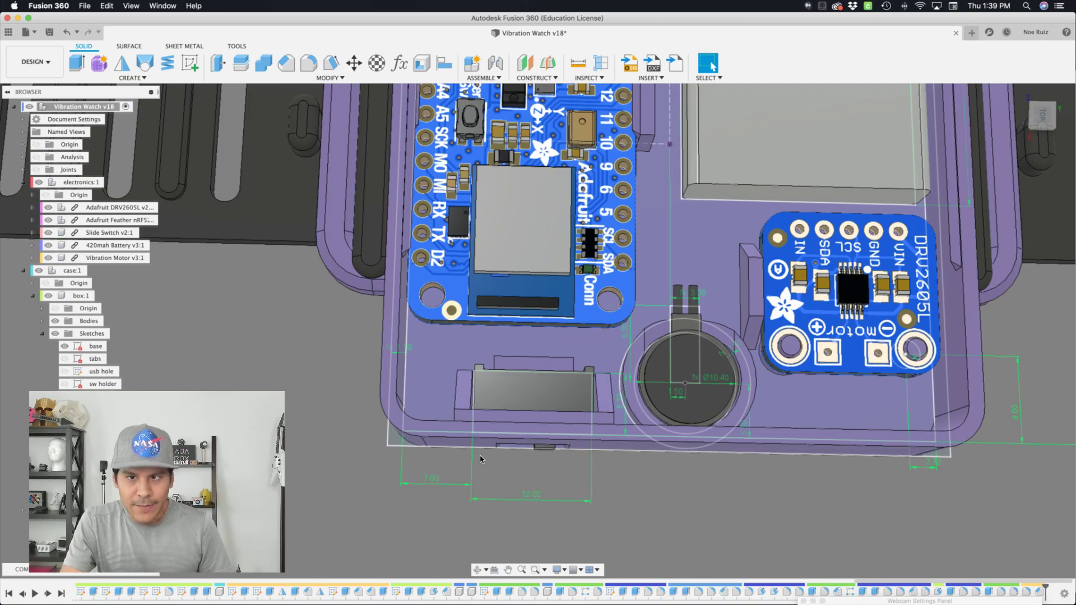
Set the horizontal offset of the Feather board's mounting hole beside the USB port to 3 mm from the inner side edge
scroll(480, 456, up, 8)
scroll(423, 279, up, 10)
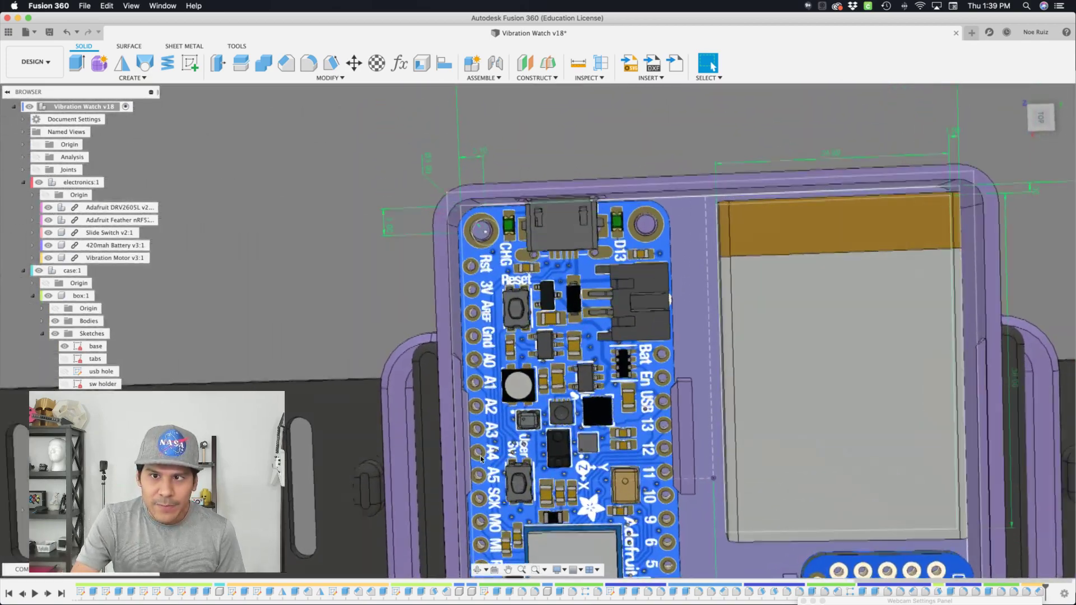
scroll(423, 280, up, 5)
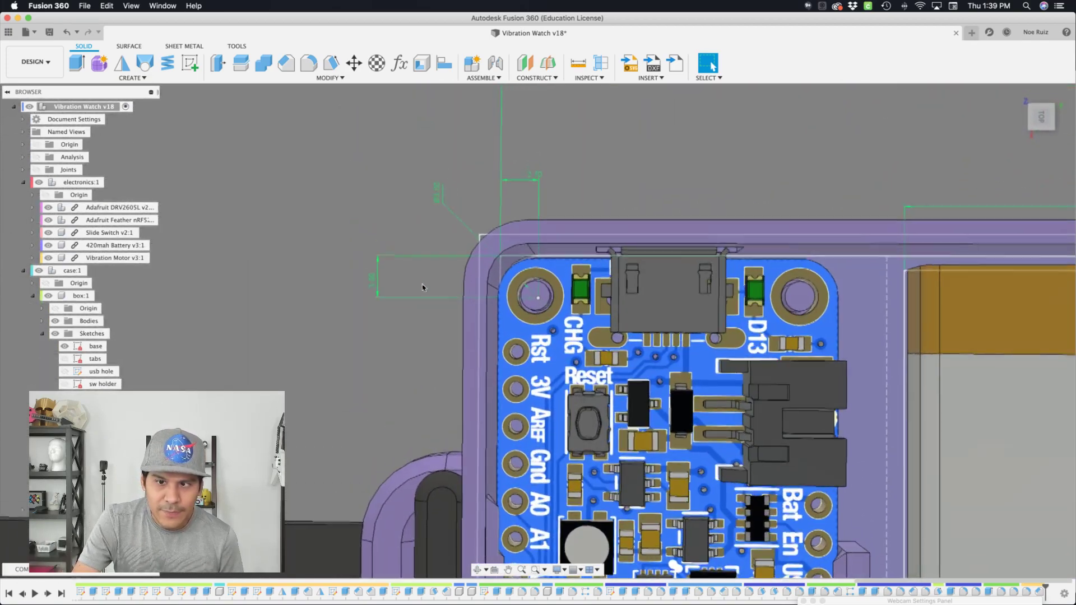
double_click(522, 172)
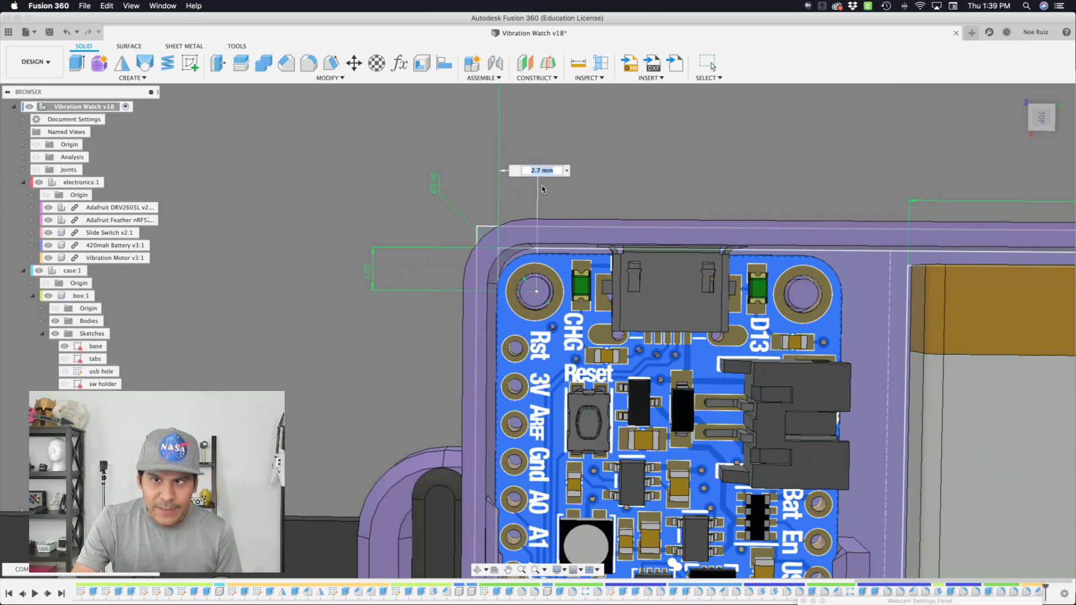
text(3)
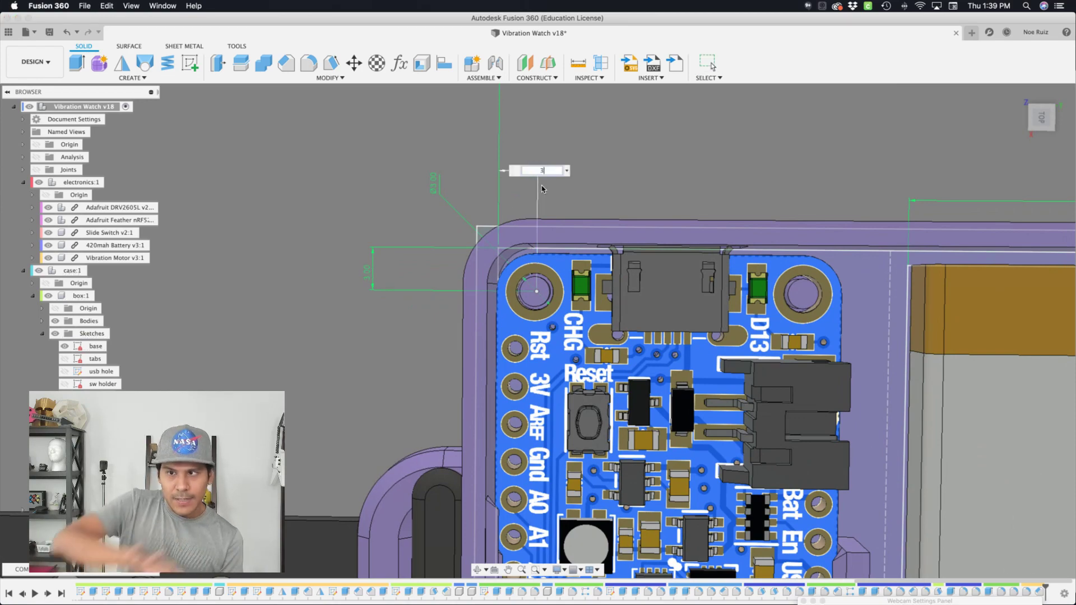
key(Return)
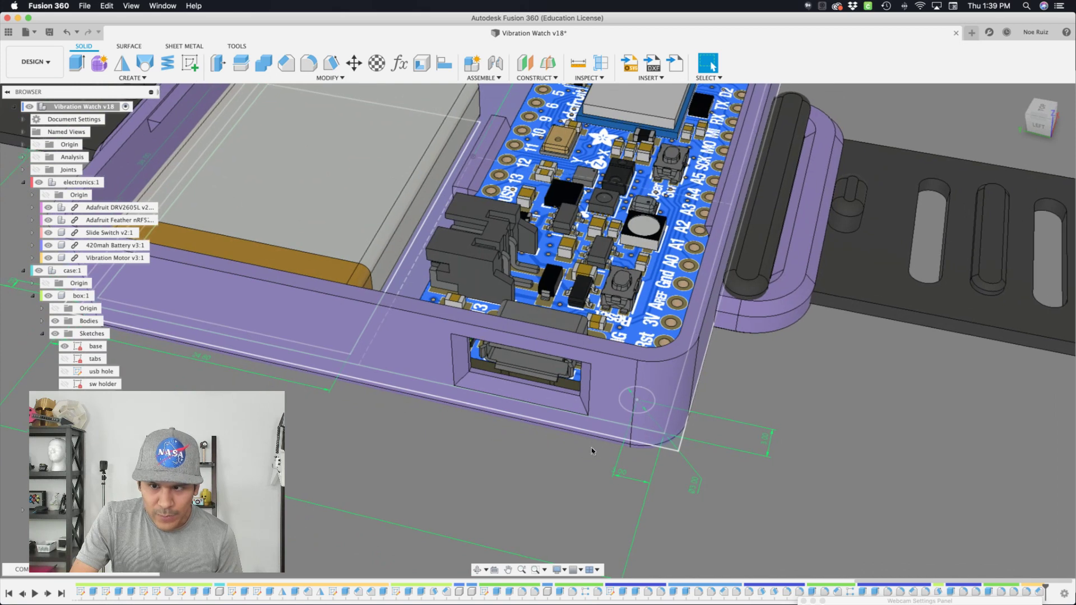
Set the Feather mounting hole's horizontal offset back to 2.7 mm from the USB side of the case
double_click(621, 474)
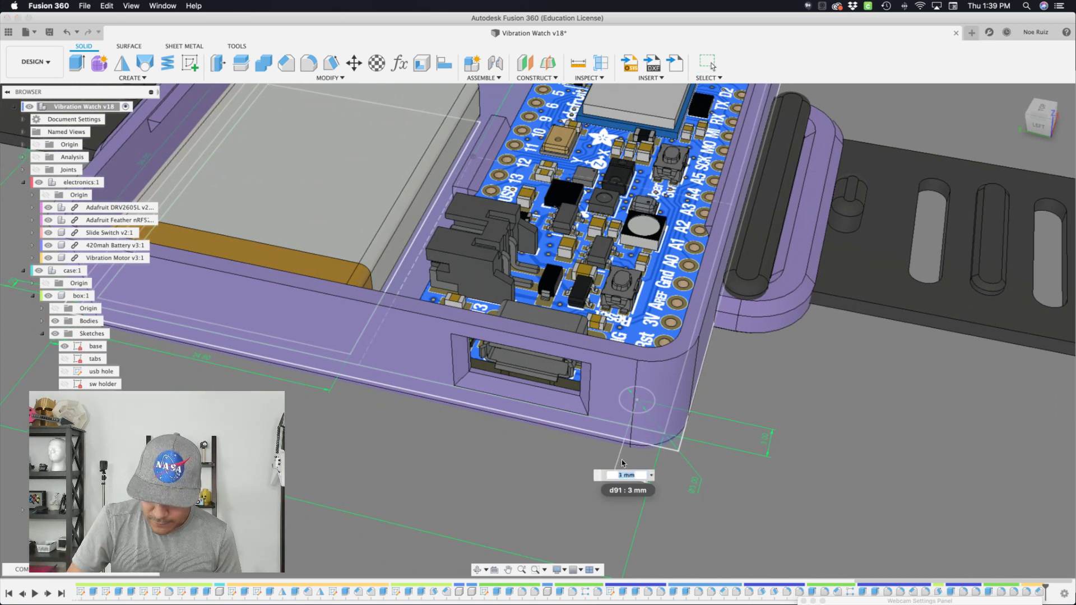
text(2.7)
key(Return)
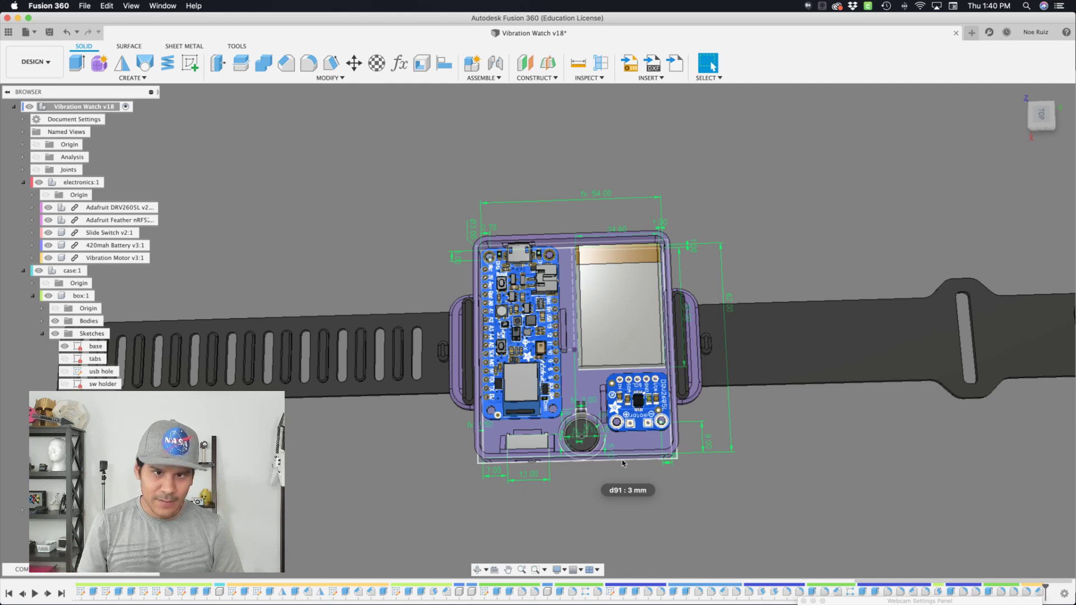
Switch to Chrome and review the Overview page of the BLE Vibration Bracelet learning guide
key(super+Tab)
key(super+Tab)
key(super+Tab)
key(super+Tab)
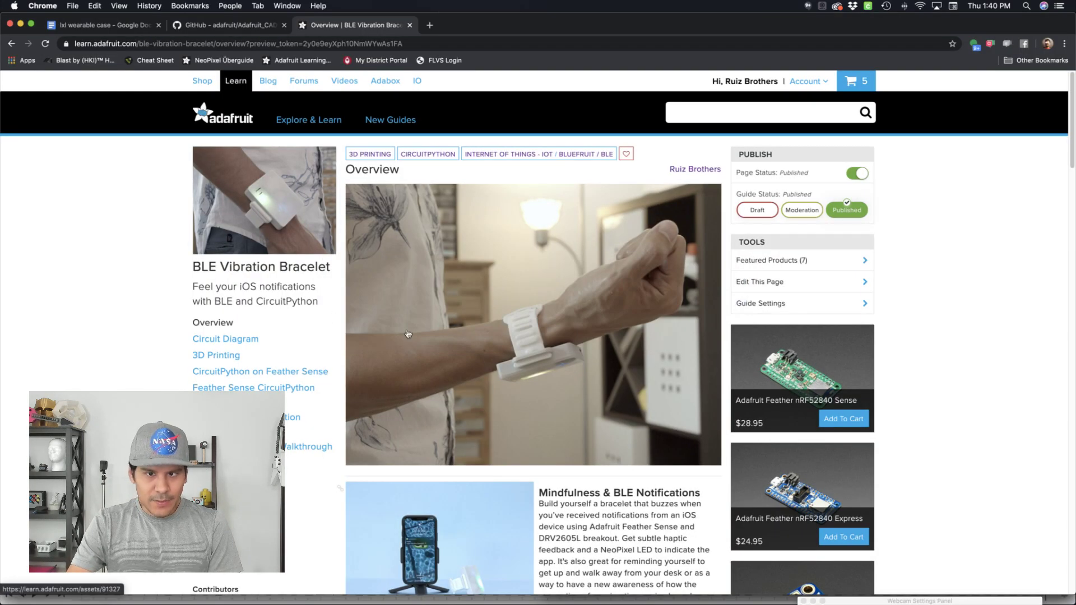
scroll(609, 345, down, 1)
scroll(609, 344, down, 3)
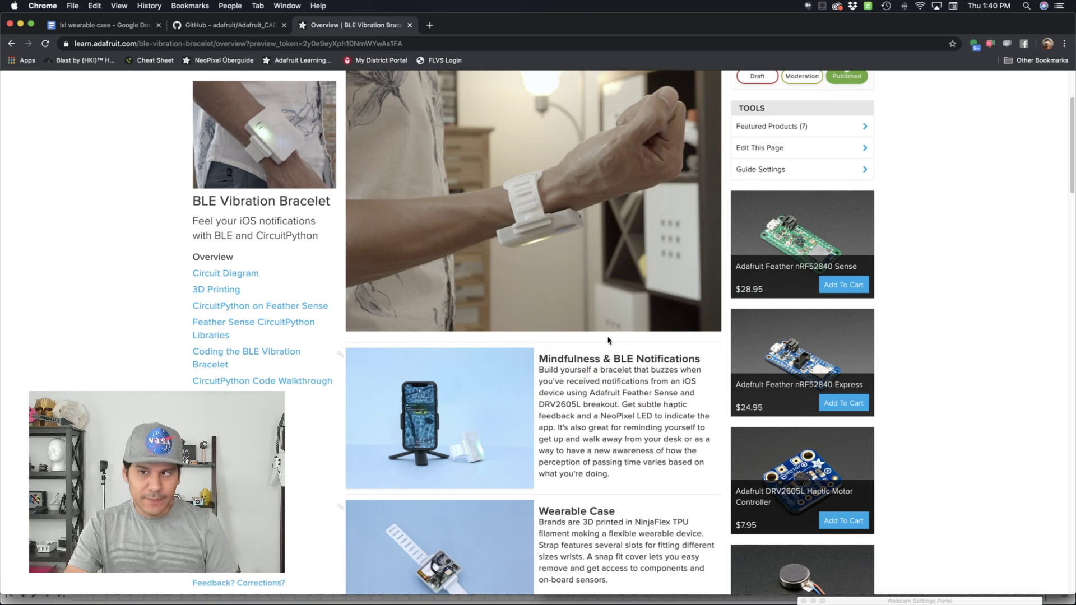
scroll(581, 336, down, 1)
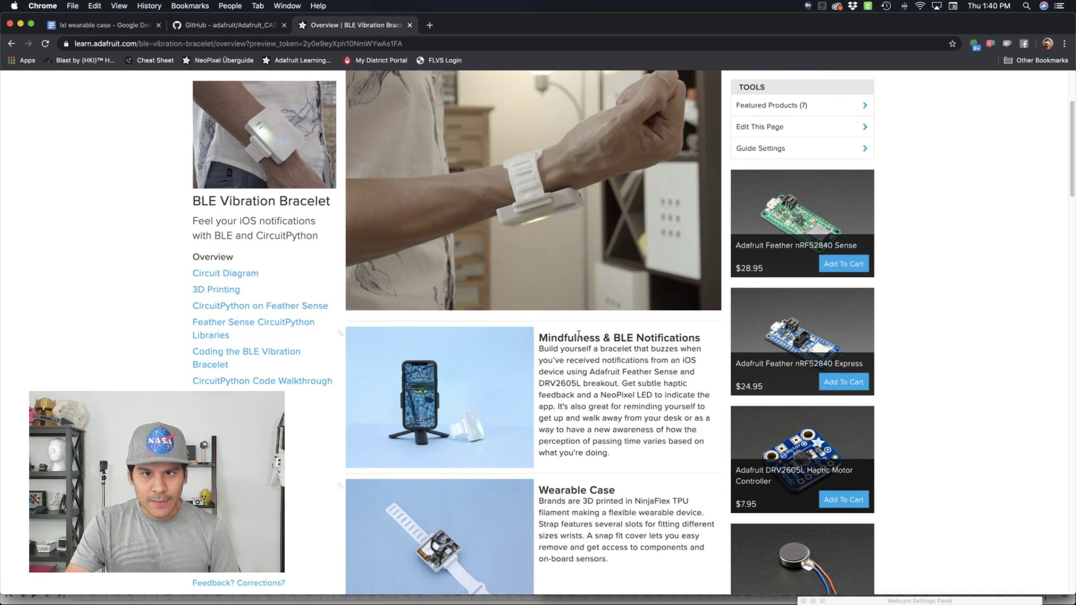
Show the adafruit/Adafruit_CAD_Parts GitHub repository, view its open issues, and return to the code listing
click(215, 31)
scroll(203, 211, down, 2)
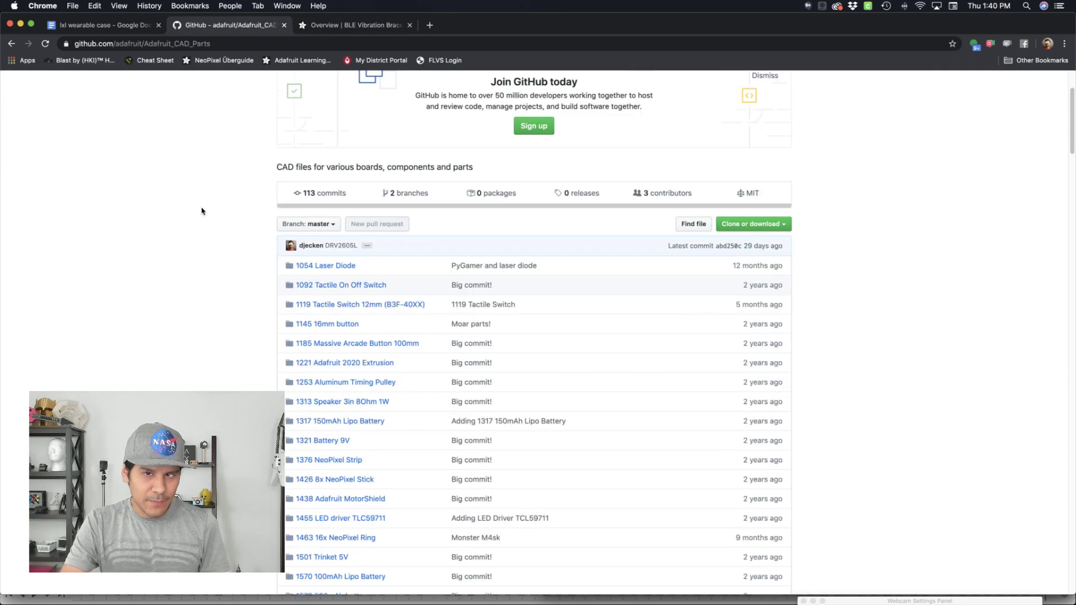
scroll(202, 211, up, 2)
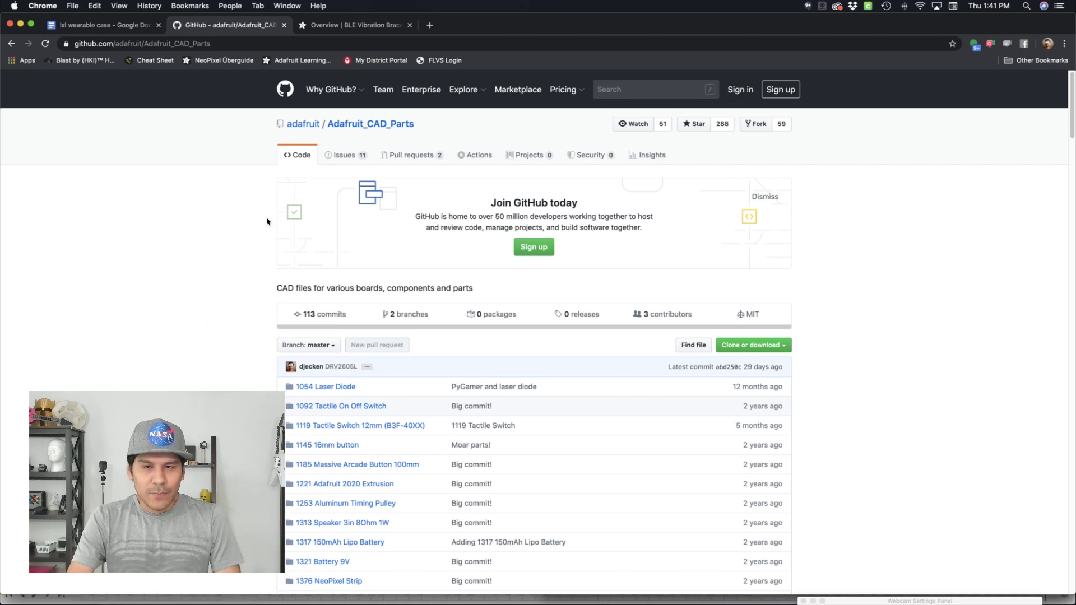
click(362, 165)
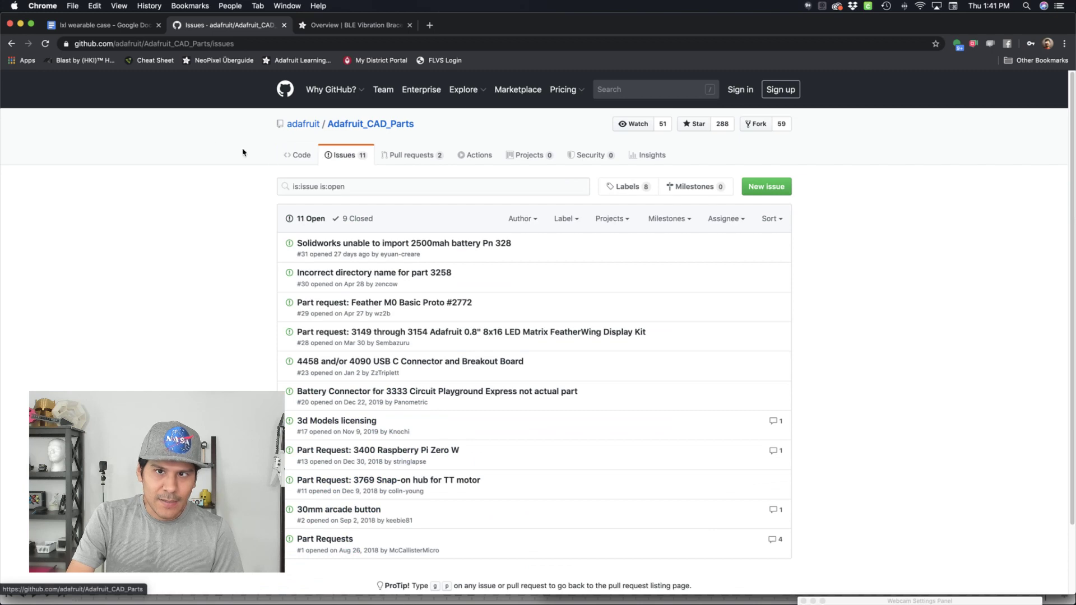
click(303, 156)
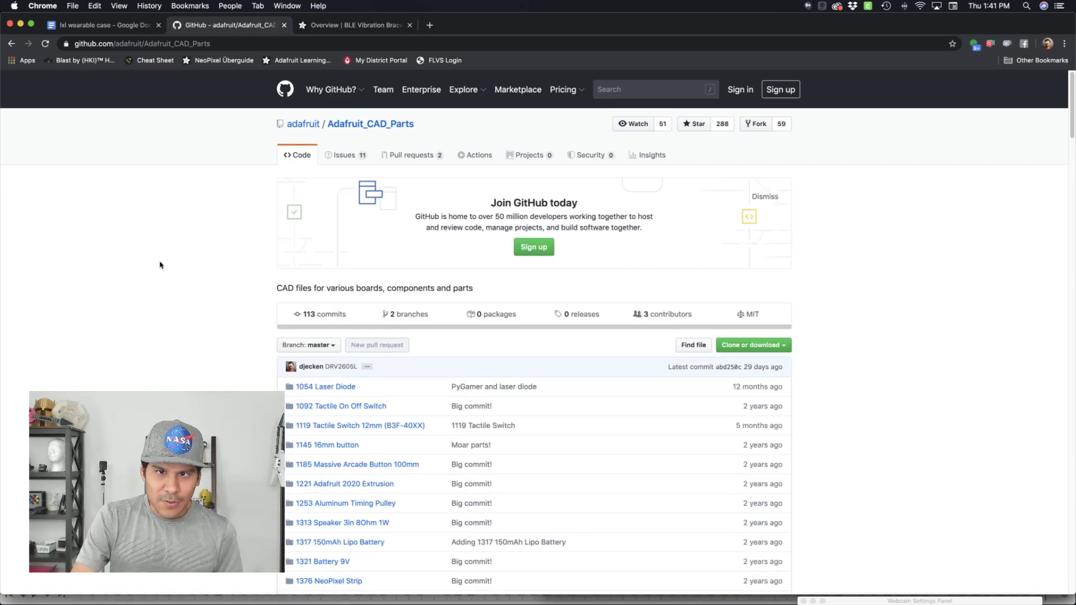
Look through the repository's list of CAD part folders, then return to the Vibration Watch design in Fusion 360
scroll(163, 265, down, 15)
scroll(163, 265, down, 20)
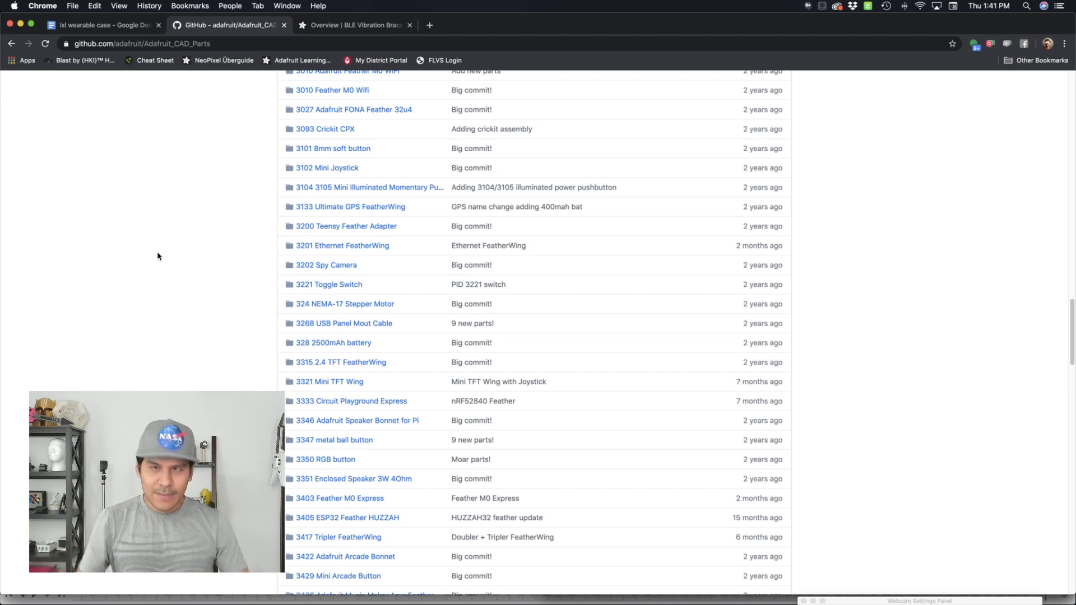
key(super+Tab)
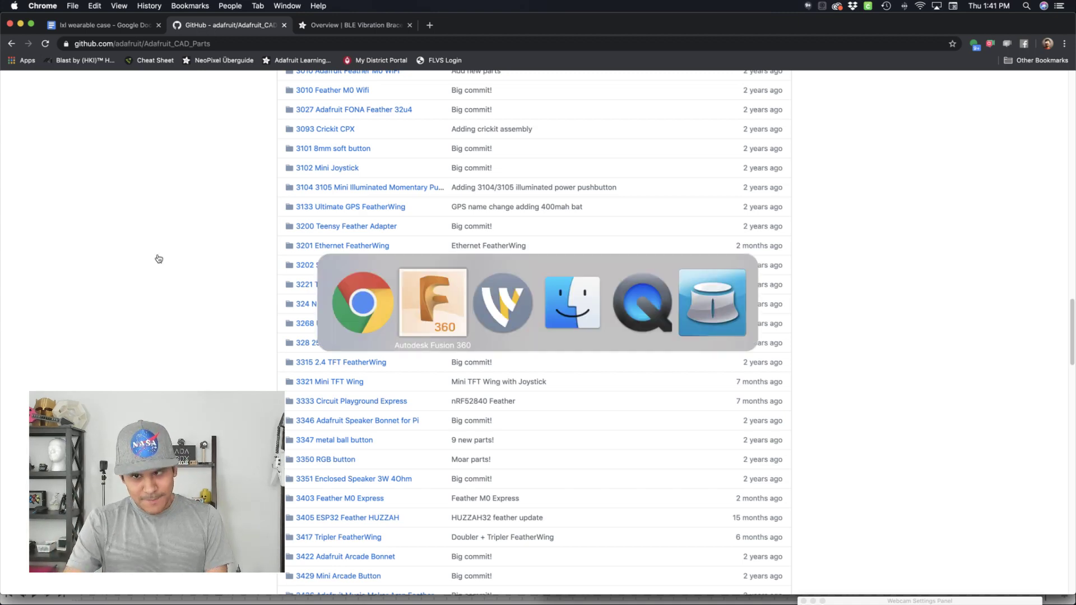
key(super+Tab)
key(super+Tab)
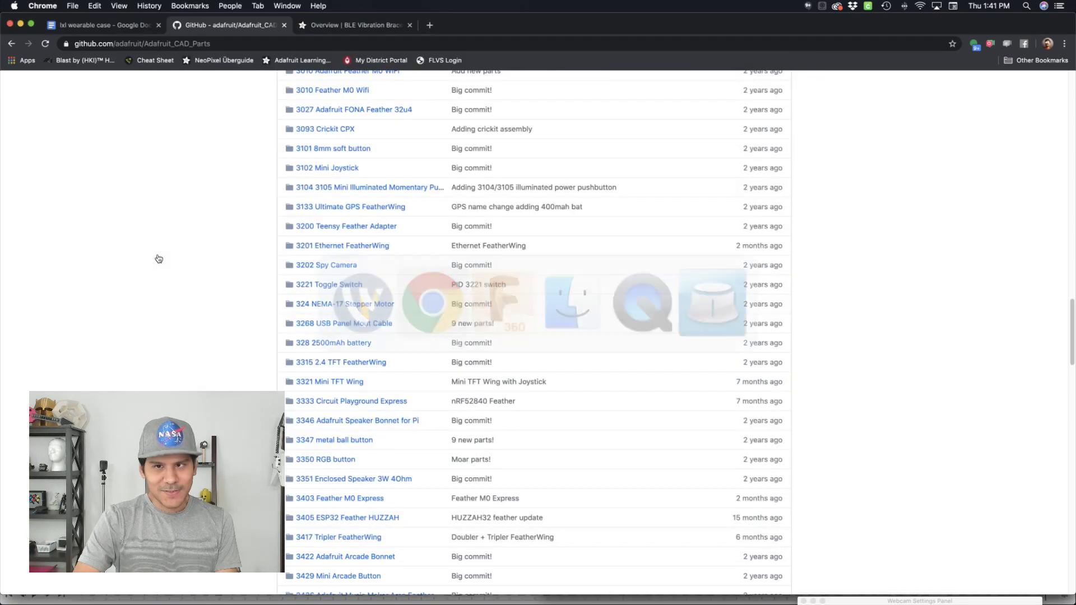
key(super+Tab)
key(super+Tab)
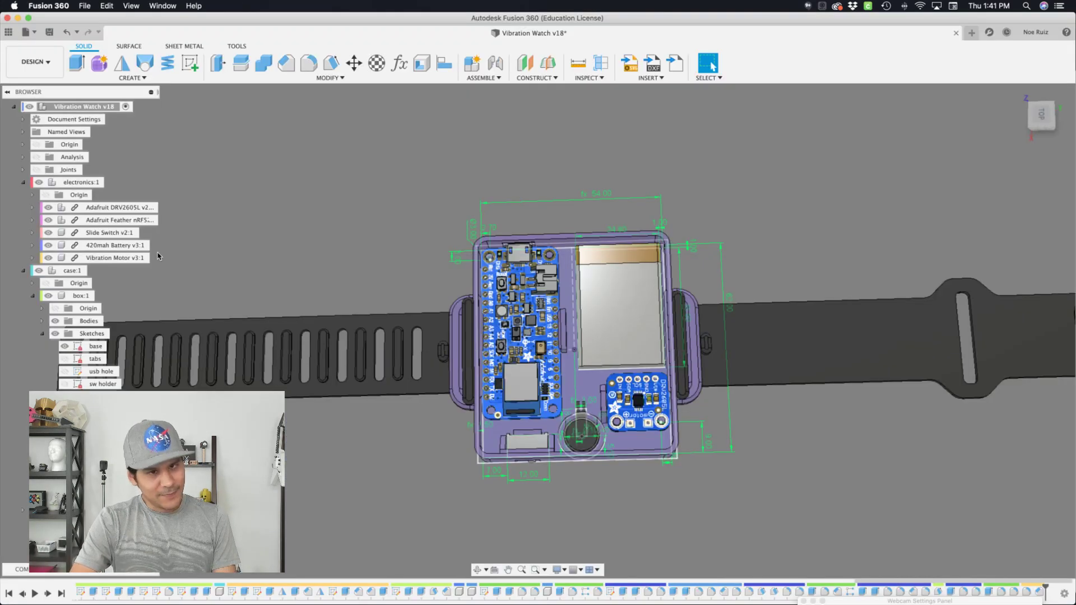